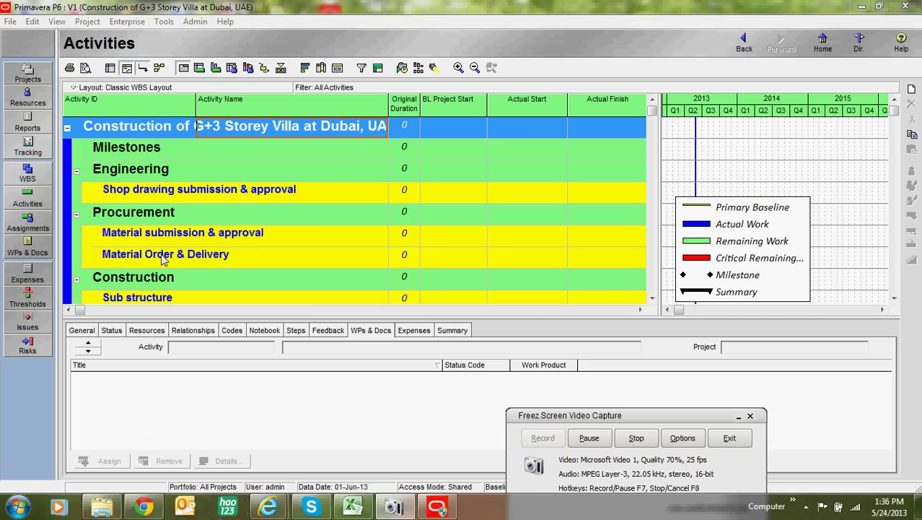
# Step: Review the project's work breakdown structure and return to the activities view
pyautogui.click(27, 173)
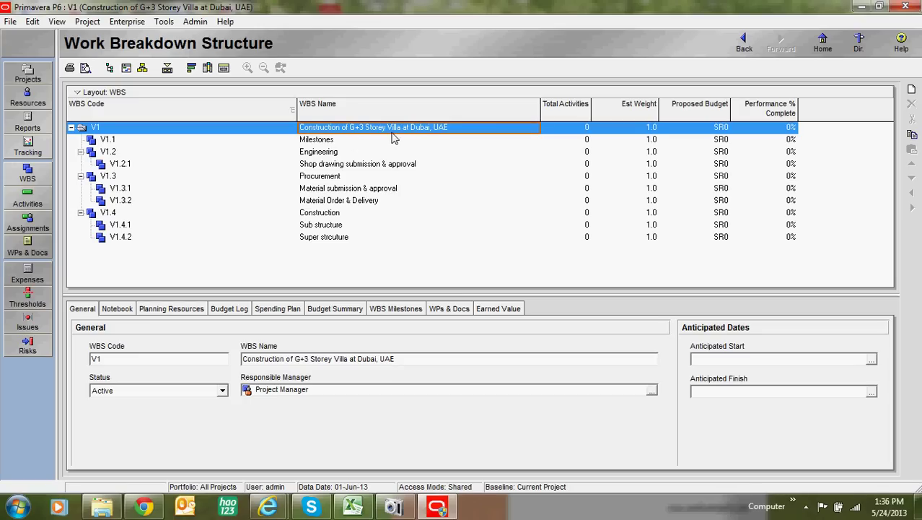
pyautogui.click(28, 199)
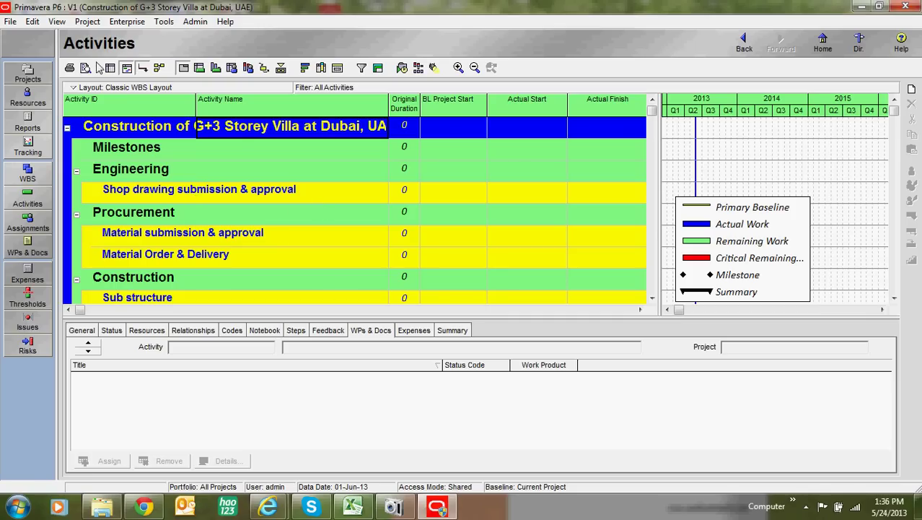
# Step: Open the enterprise calendars and look through the global, resource and project calendar lists
pyautogui.click(127, 21)
pyautogui.click(144, 195)
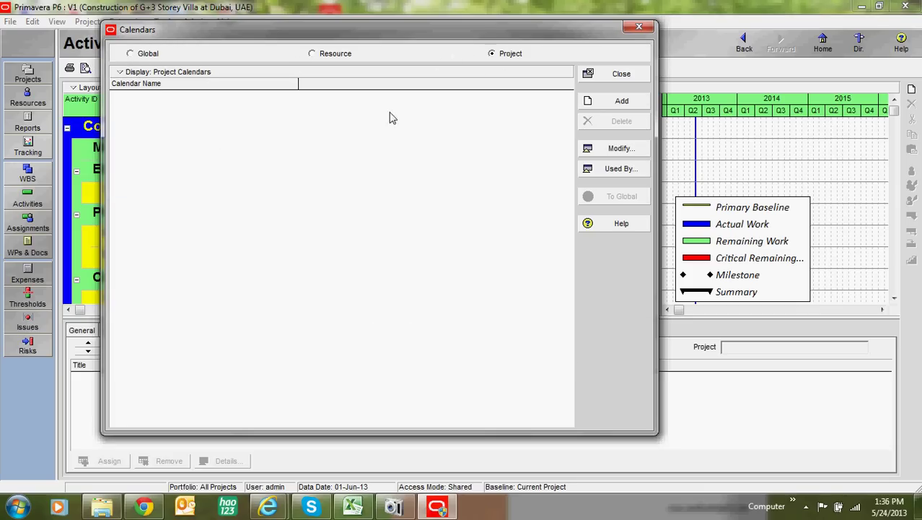
pyautogui.click(161, 55)
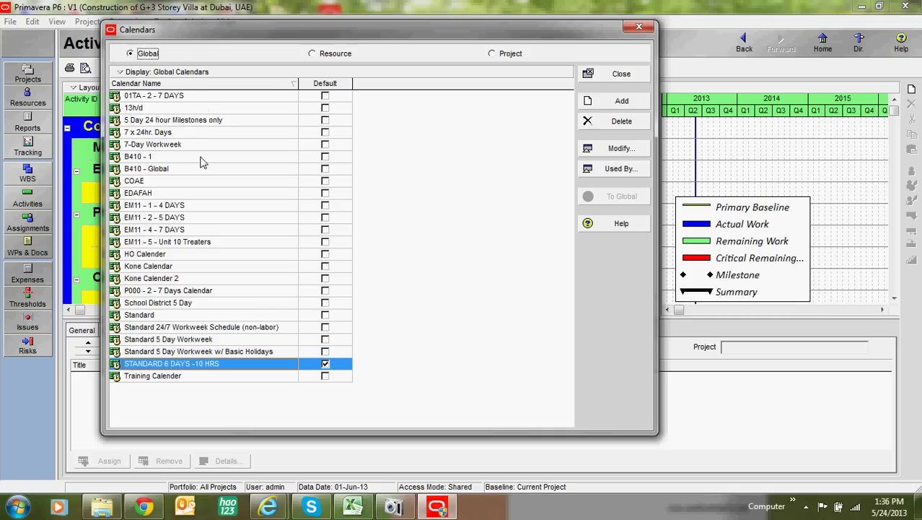
pyautogui.click(324, 58)
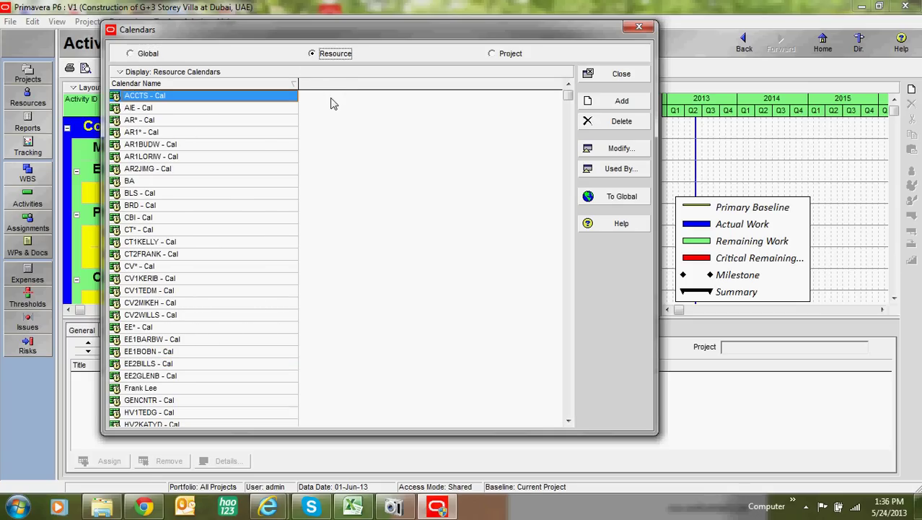
pyautogui.click(511, 54)
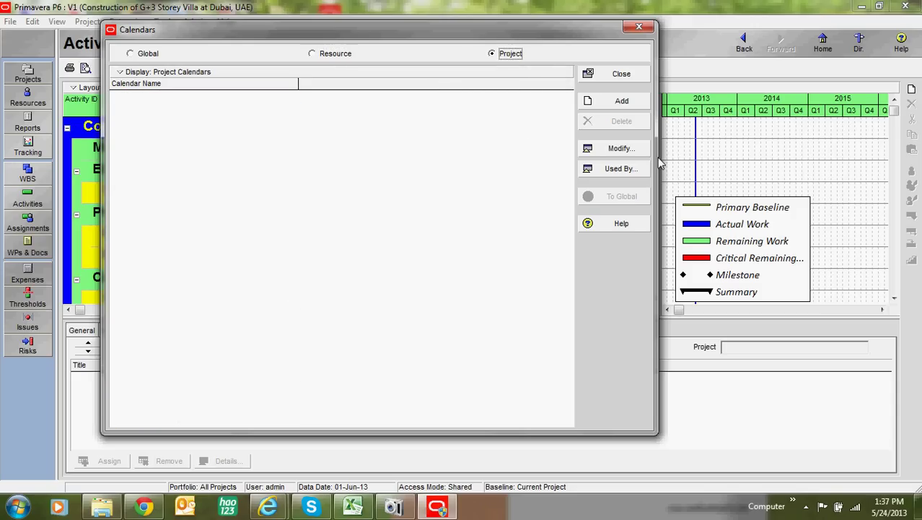
# Step: Add a project calendar copied from the global 7 x 24hr. Days calendar and name it Villa project
pyautogui.click(630, 103)
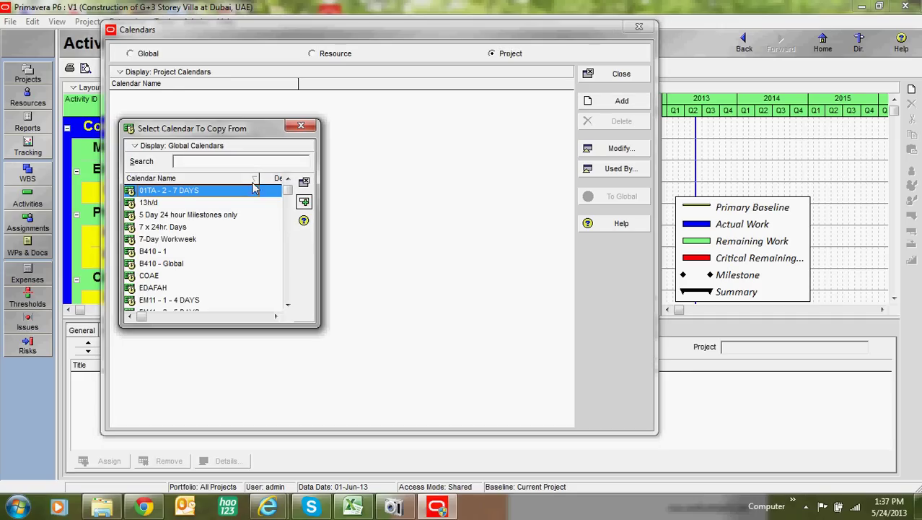
pyautogui.click(177, 160)
pyautogui.click(178, 228)
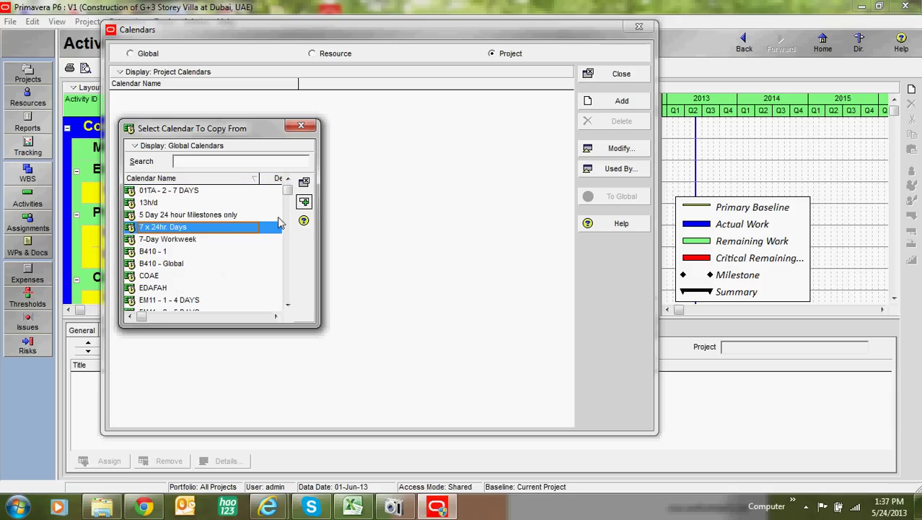
pyautogui.click(303, 203)
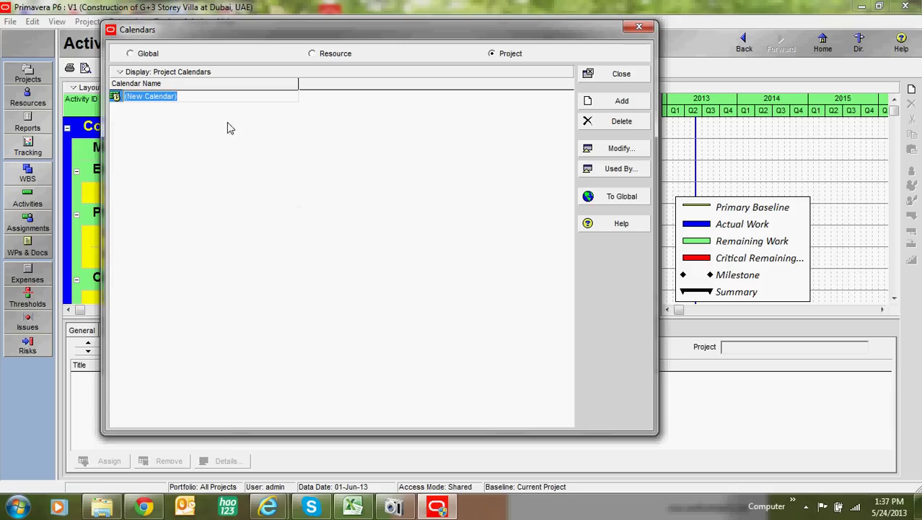
pyautogui.write('C')
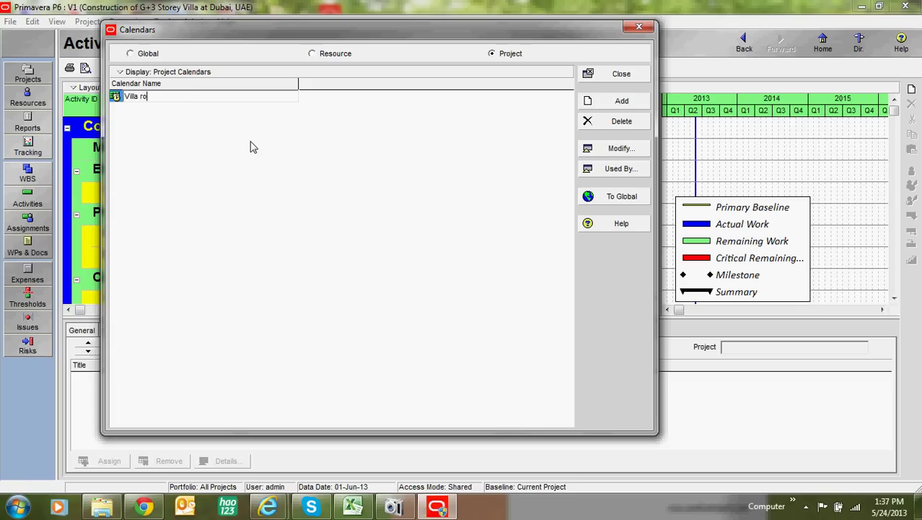
pyautogui.write('illa project')
pyautogui.press('Return')
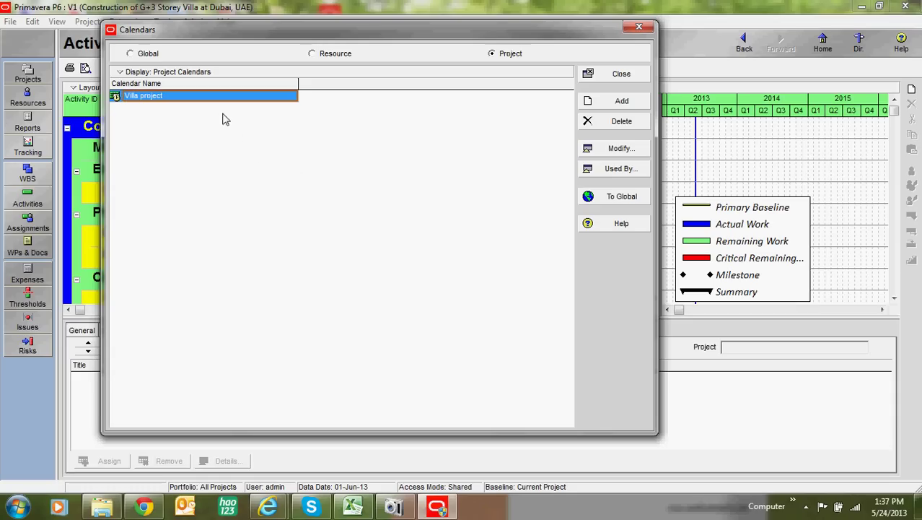
# Step: Open the Villa project calendar for modification and examine the detailed weekly work hours of the individual weekdays
pyautogui.click(619, 149)
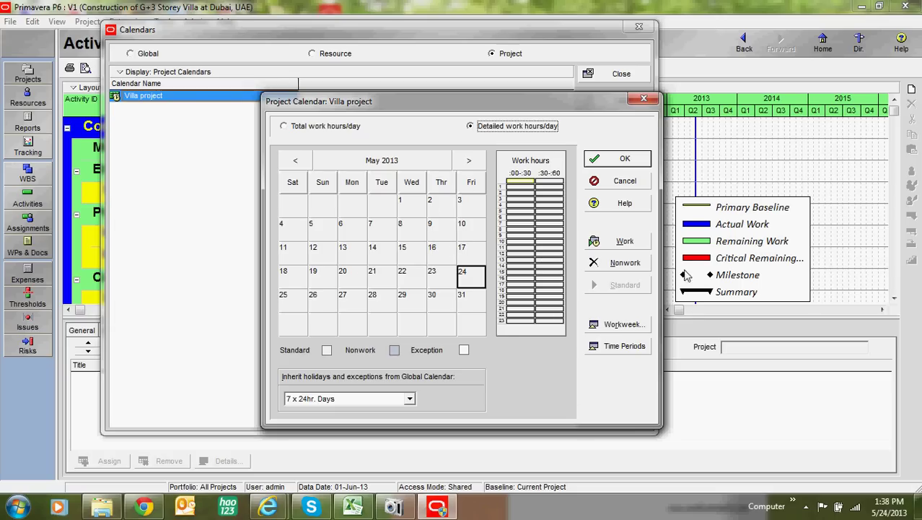
pyautogui.click(621, 325)
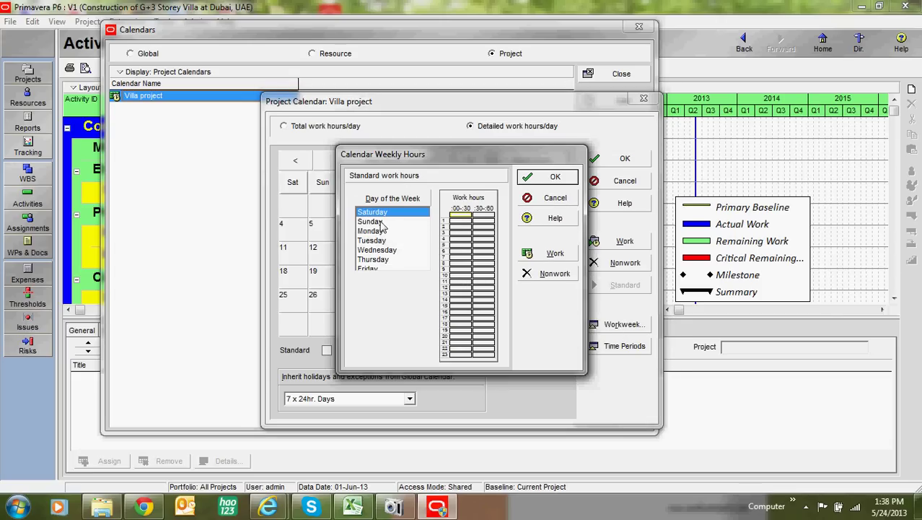
pyautogui.click(381, 221)
pyautogui.click(381, 231)
pyautogui.click(381, 240)
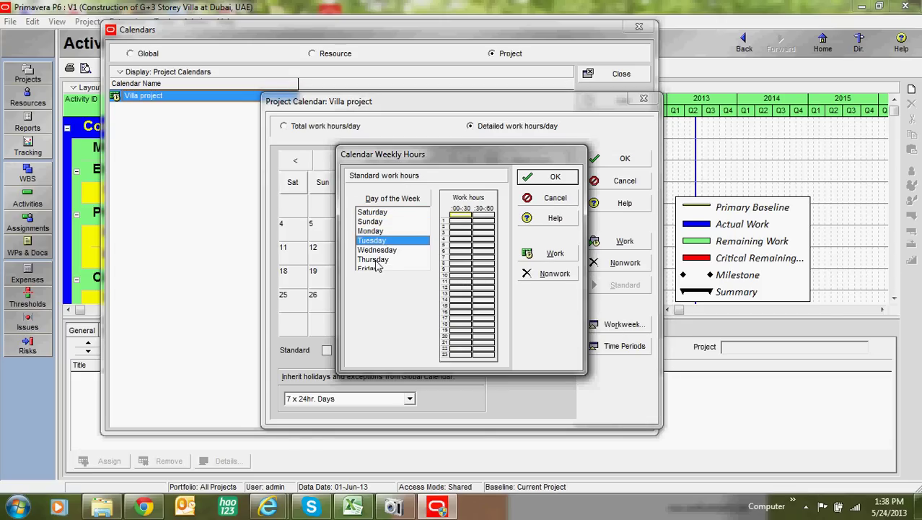
pyautogui.click(375, 259)
pyautogui.click(553, 176)
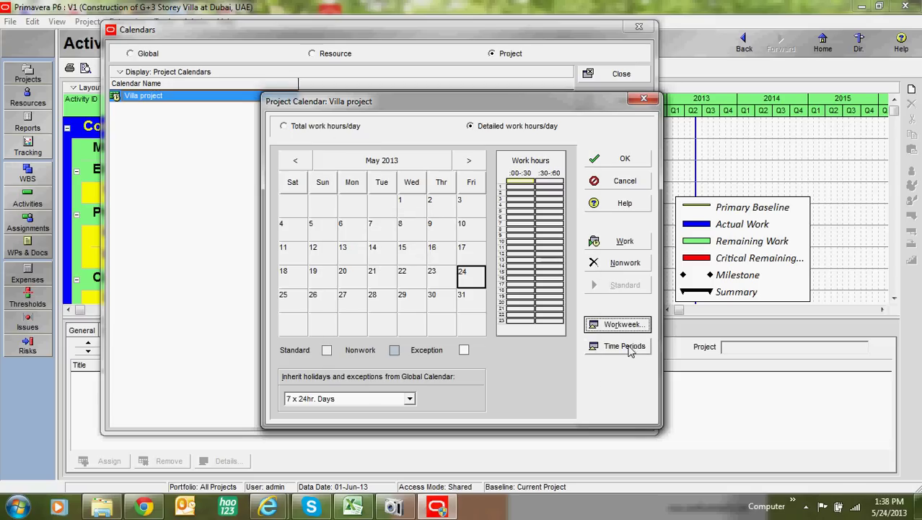
# Step: Switch the calendar to total work hours per day and set the standard hours of all seven weekdays to 10
pyautogui.click(299, 128)
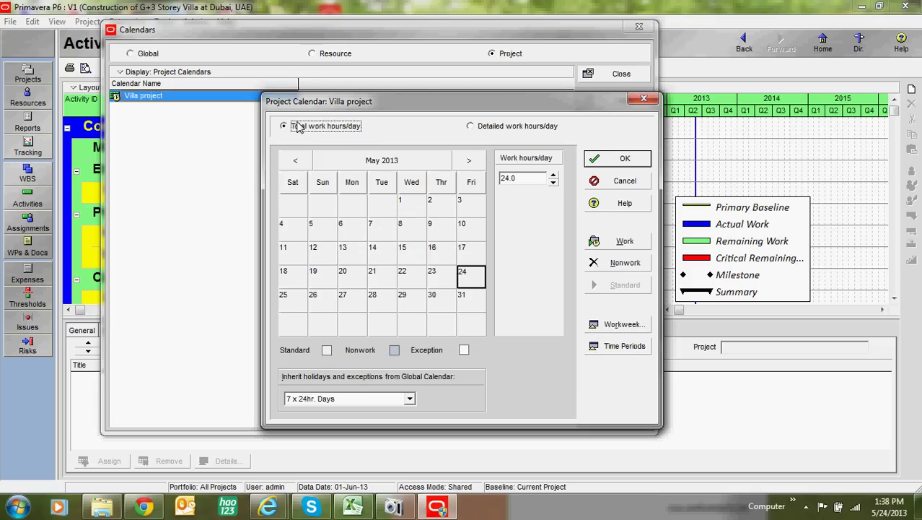
pyautogui.click(625, 326)
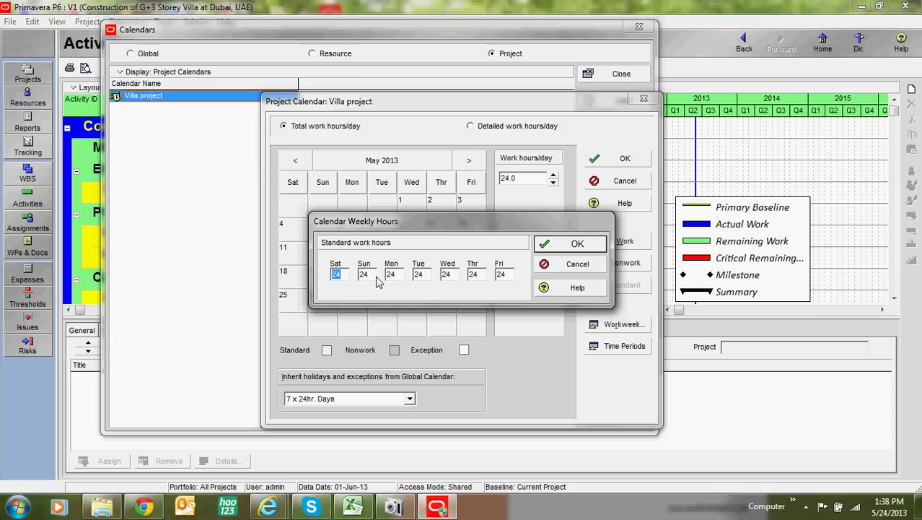
pyautogui.write('10')
pyautogui.doubleClick(341, 272)
pyautogui.press('Tab')
pyautogui.press('Tab')
pyautogui.write('10')
pyautogui.press('Tab')
pyautogui.write('10')
pyautogui.press('Tab')
pyautogui.write('10')
pyautogui.press('Tab')
pyautogui.write('10')
pyautogui.press('Tab')
pyautogui.write('10')
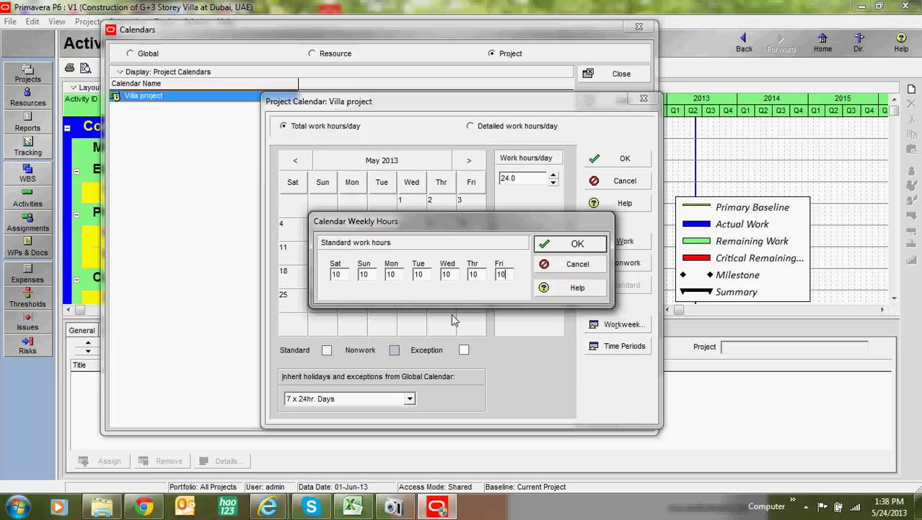
# Step: Set Sunday's standard work hours to 0 and apply the workweek
pyautogui.doubleClick(365, 275)
pyautogui.write('0')
pyautogui.click(432, 275)
pyautogui.click(577, 245)
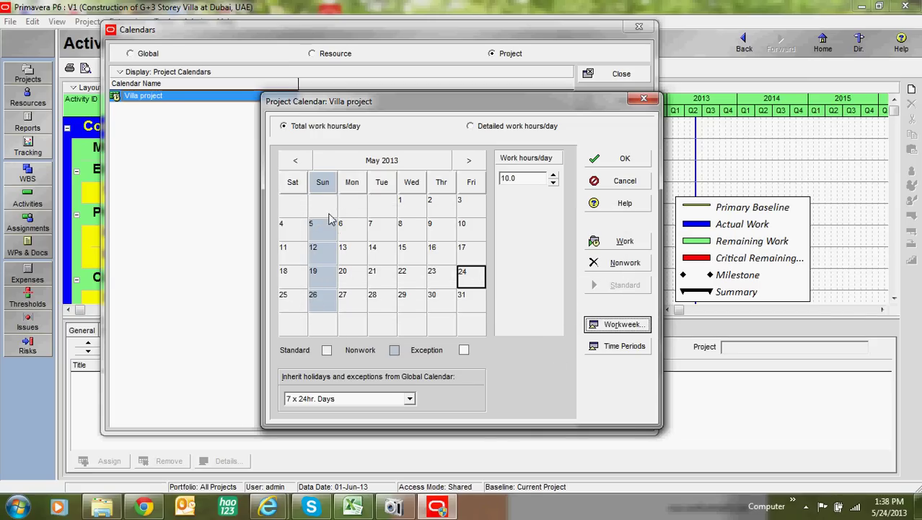
# Step: Browse the months following May 2013 and return, checking the weekly pattern of nonwork days
pyautogui.click(473, 161)
pyautogui.click(475, 161)
pyautogui.click(473, 160)
pyautogui.click(473, 160)
pyautogui.click(474, 160)
pyautogui.click(300, 159)
pyautogui.click(299, 159)
pyautogui.click(303, 161)
pyautogui.click(303, 162)
pyautogui.click(303, 161)
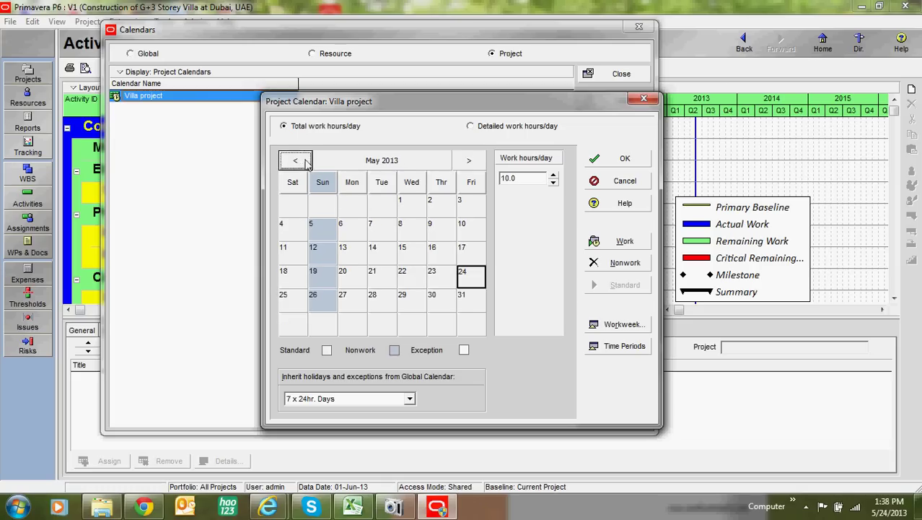
# Step: Check the daily work hours of Sundays and weekdays in October 2013 and the global calendars available for inheriting holidays
pyautogui.click(470, 161)
pyautogui.click(469, 161)
pyautogui.click(469, 161)
pyautogui.click(469, 161)
pyautogui.click(470, 161)
pyautogui.click(318, 232)
pyautogui.click(329, 260)
pyautogui.click(323, 281)
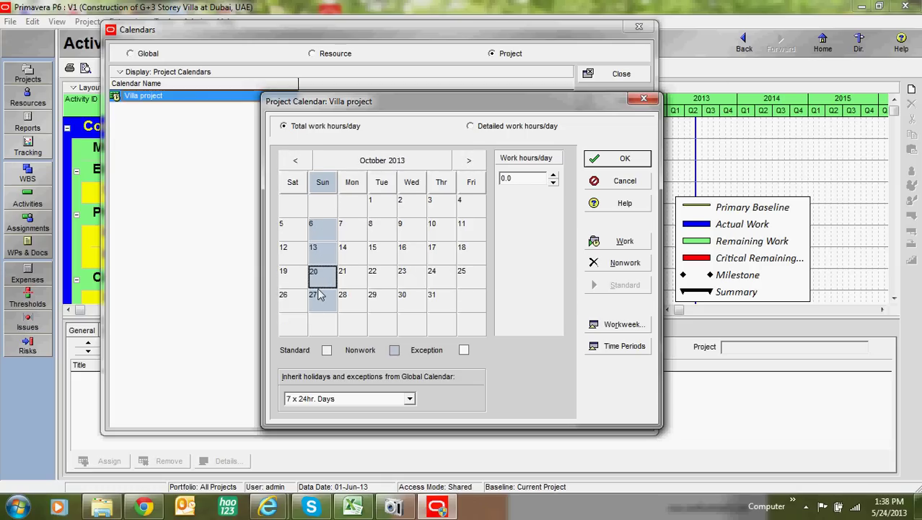
pyautogui.click(317, 232)
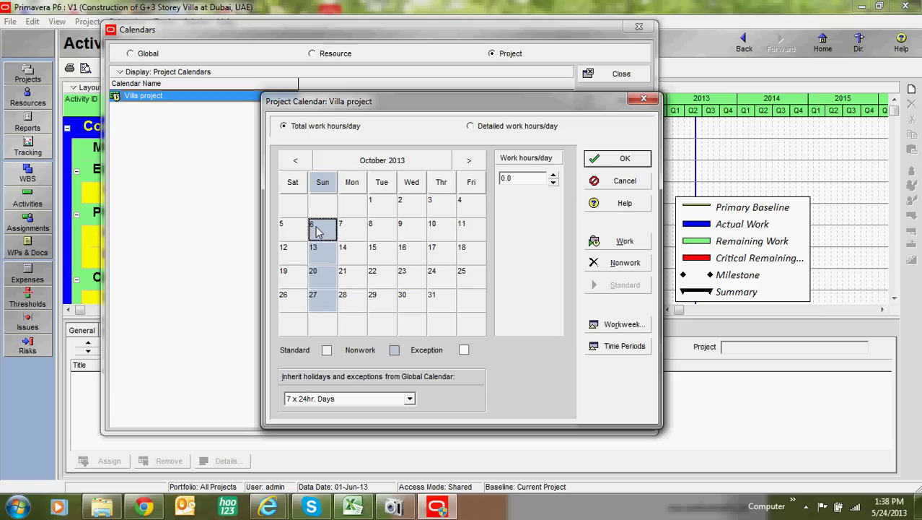
pyautogui.click(435, 235)
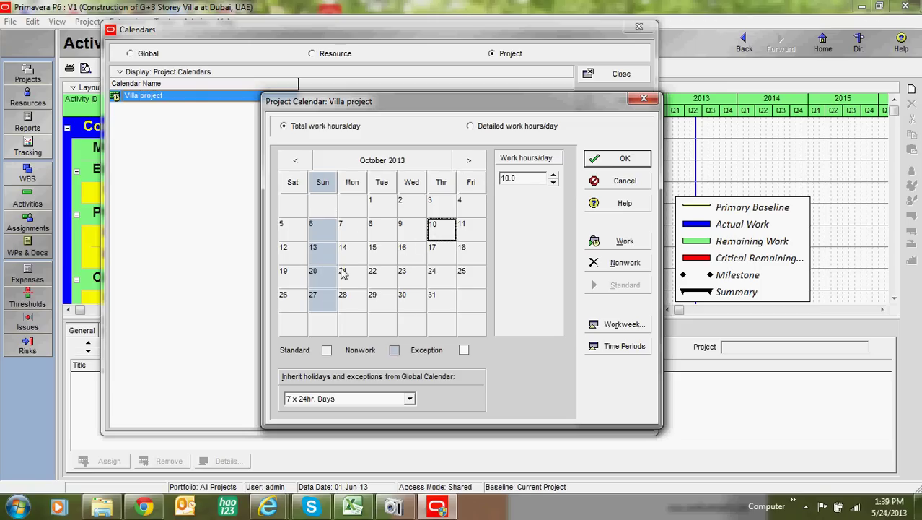
pyautogui.click(325, 231)
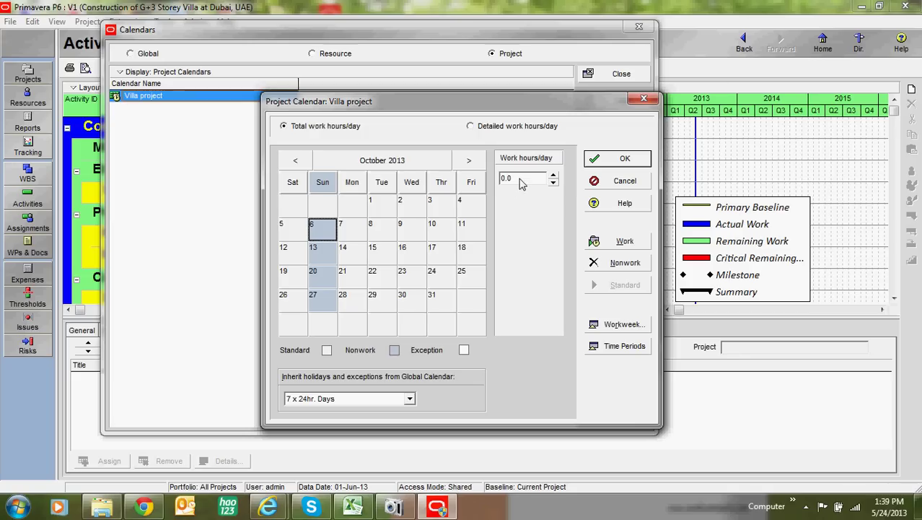
pyautogui.click(377, 257)
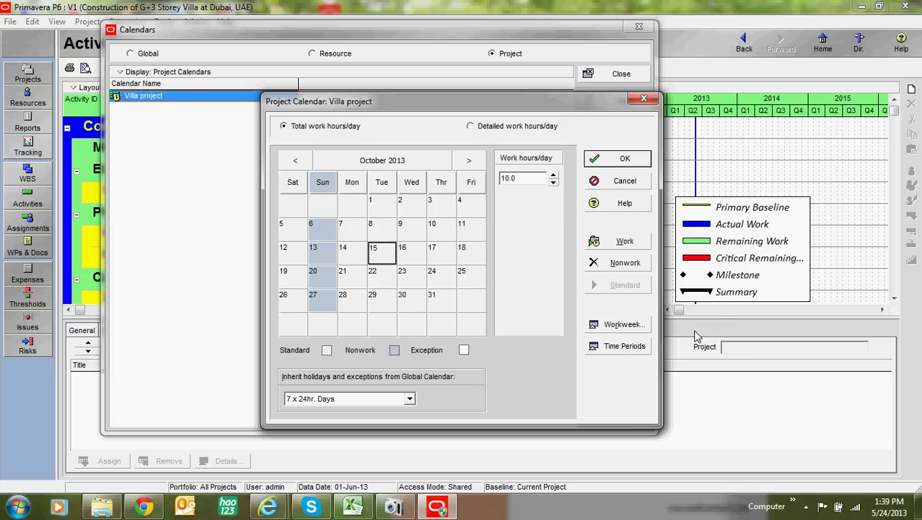
pyautogui.click(349, 401)
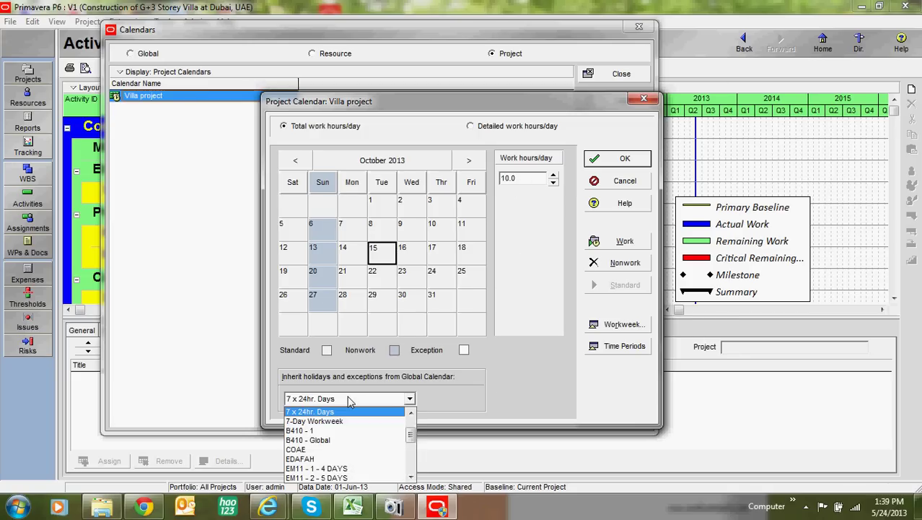
pyautogui.click(490, 376)
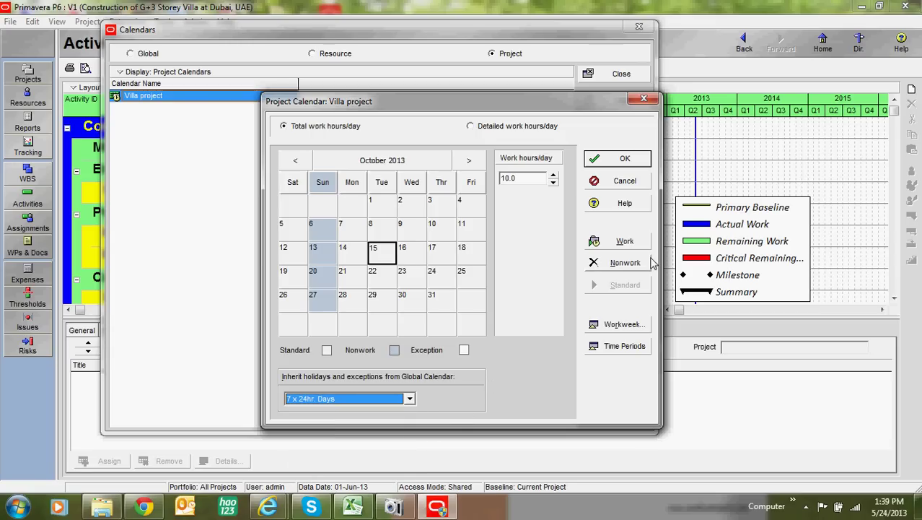
# Step: Mark 1 January 2014 as a nonwork day in the Villa project calendar
pyautogui.click(469, 161)
pyautogui.click(470, 160)
pyautogui.click(469, 160)
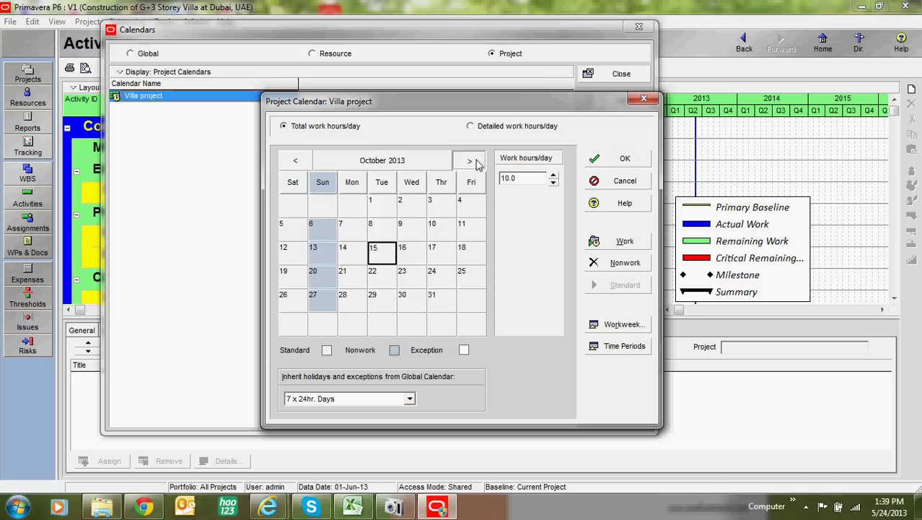
pyautogui.click(476, 162)
pyautogui.click(476, 161)
pyautogui.click(289, 163)
pyautogui.click(289, 163)
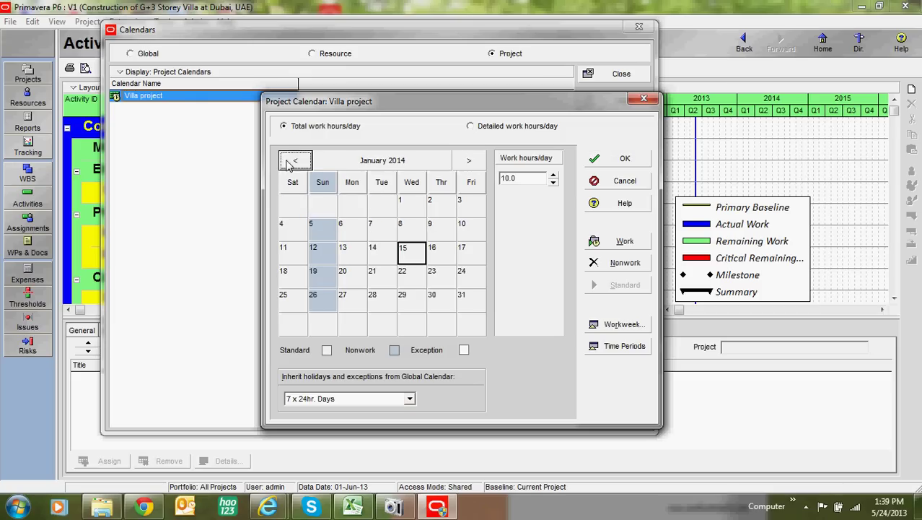
pyautogui.click(413, 205)
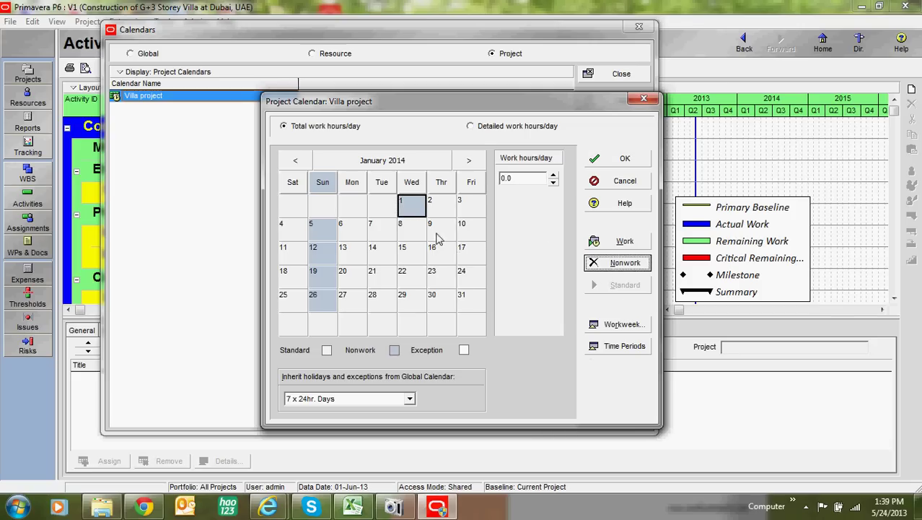
pyautogui.click(413, 229)
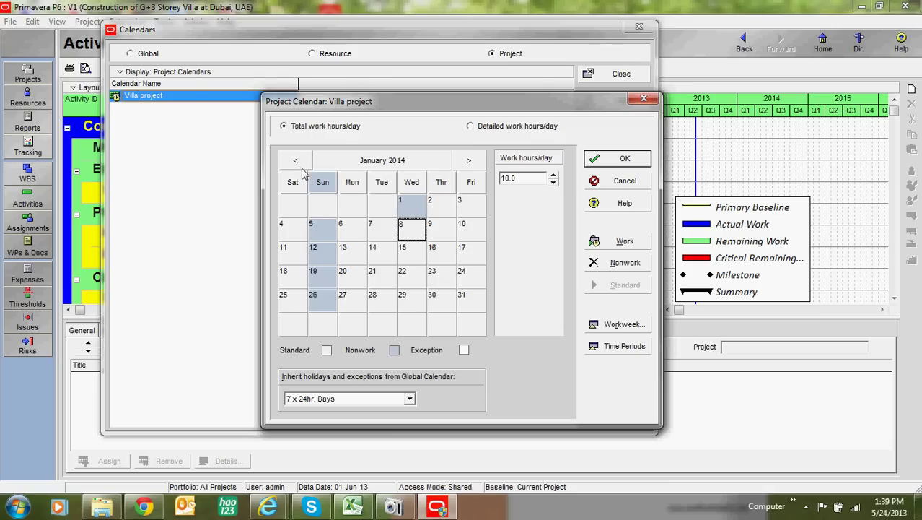
# Step: Change 1 January 2014 to a work day and set it back to nonwork
pyautogui.click(413, 205)
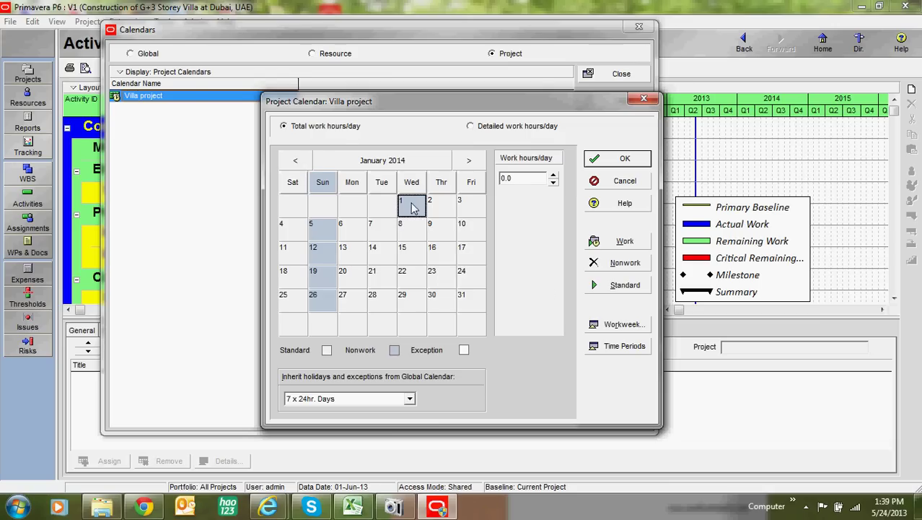
pyautogui.click(612, 265)
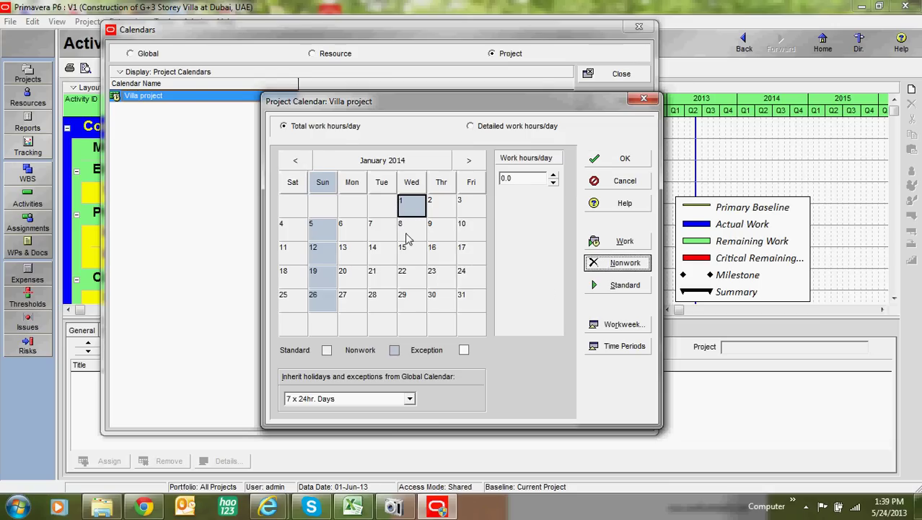
pyautogui.click(620, 241)
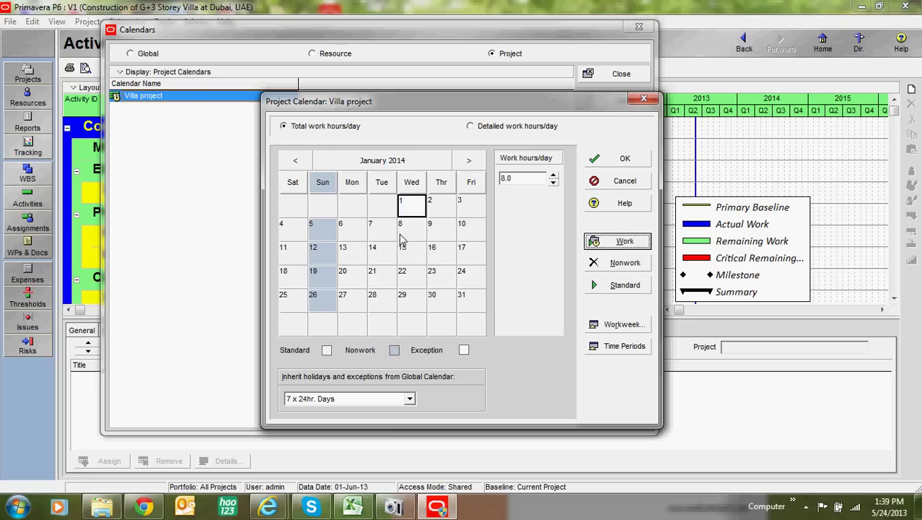
pyautogui.click(415, 211)
pyautogui.click(623, 264)
pyautogui.click(410, 209)
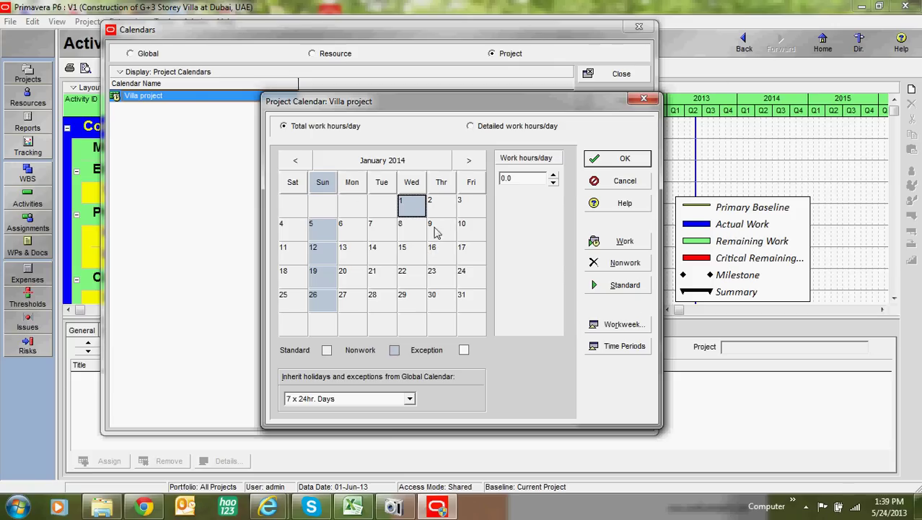
# Step: Set the work hours per time period for the Villa project calendar
pyautogui.click(619, 347)
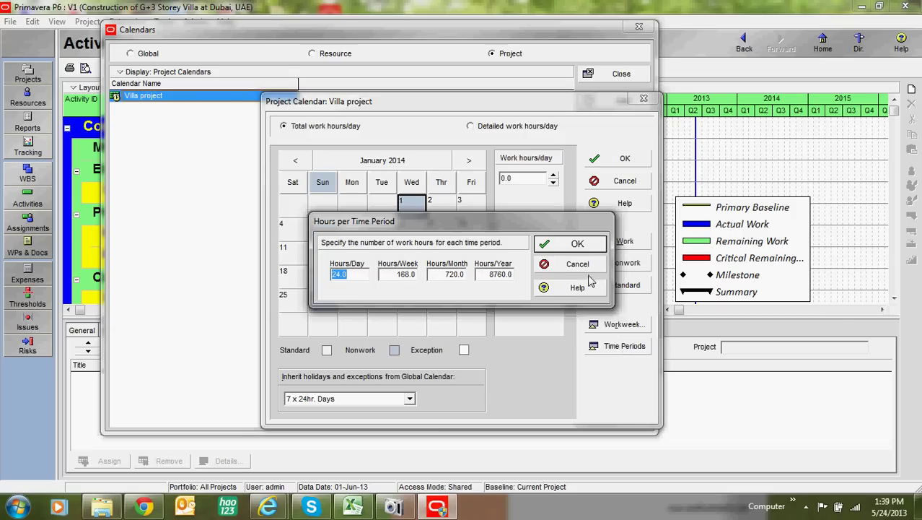
pyautogui.write('1')
pyautogui.write('6')
pyautogui.click(569, 245)
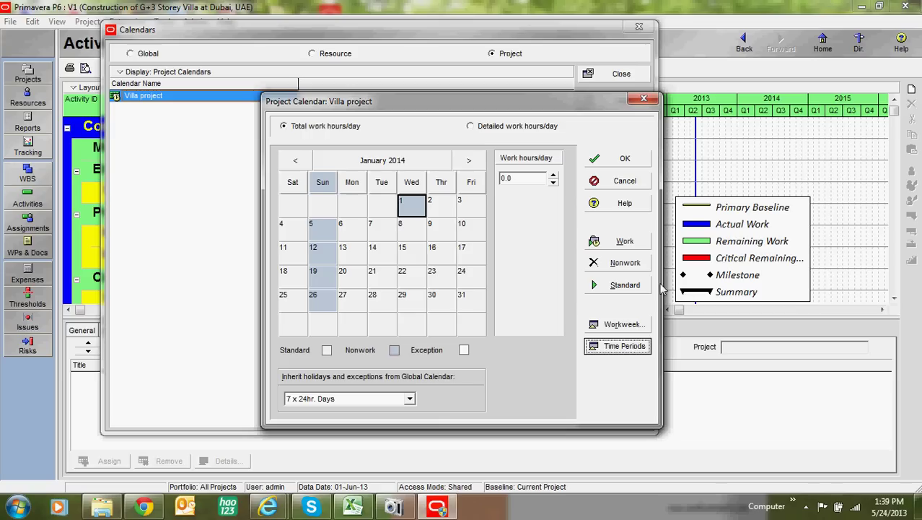
# Step: Switch the Villa project calendar to detailed work hours per day and mark 8:00 to 8:30 on 1 January 2014 as work time
pyautogui.click(517, 127)
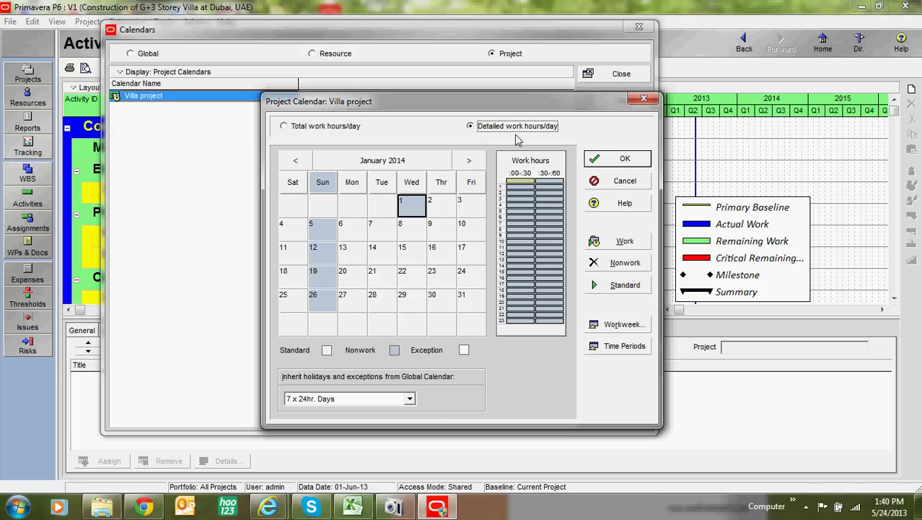
pyautogui.click(520, 193)
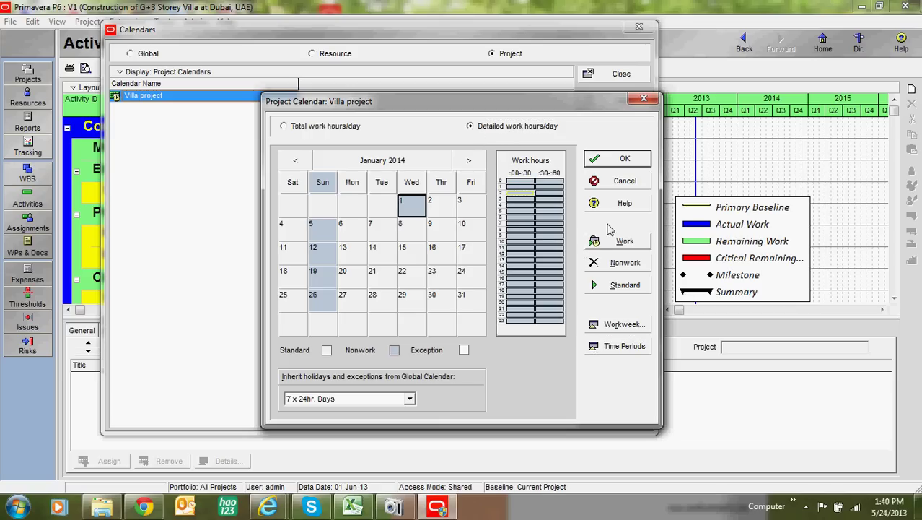
pyautogui.click(513, 224)
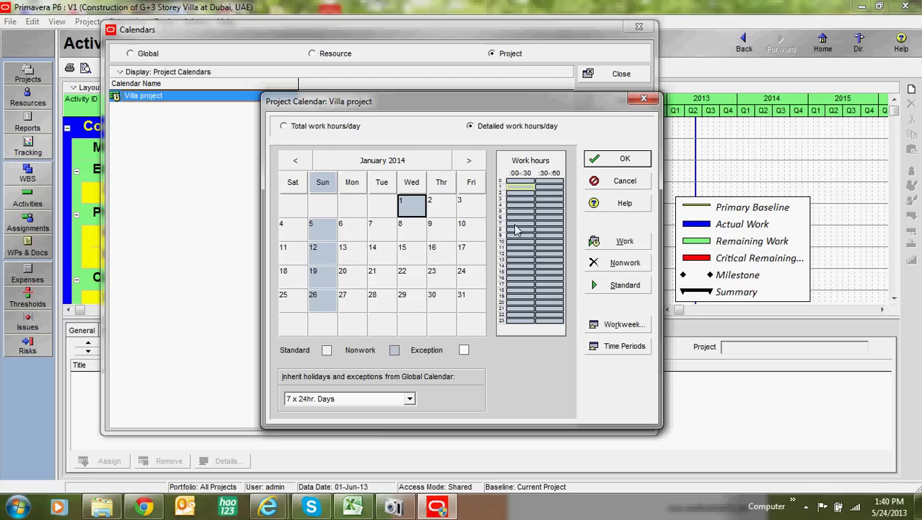
pyautogui.click(519, 230)
pyautogui.click(598, 241)
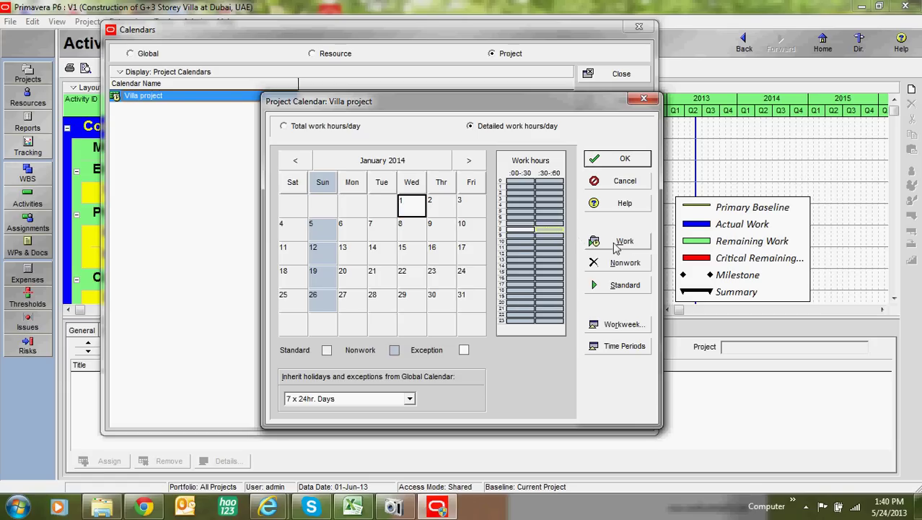
# Step: Mark the morning hours on 1 January 2014 as work time up to 14:00
pyautogui.click(551, 250)
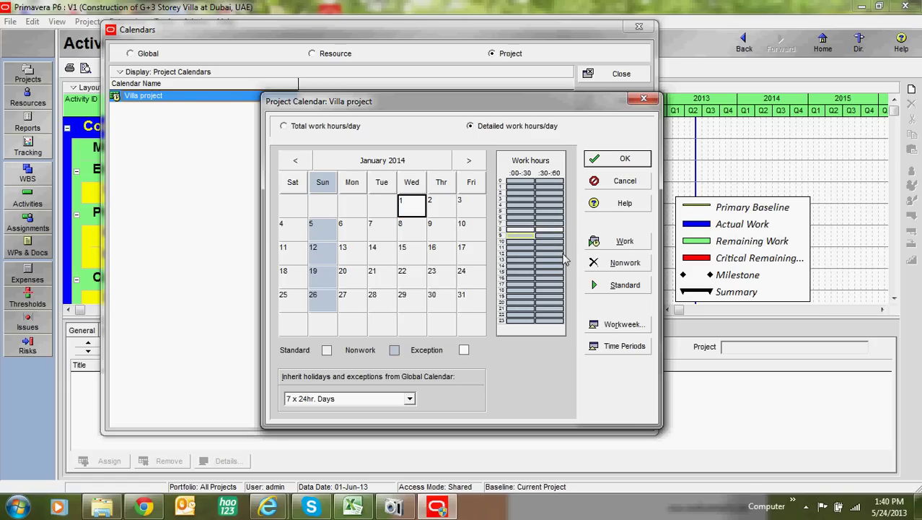
pyautogui.moveTo(520, 236); pyautogui.dragTo(563, 263)
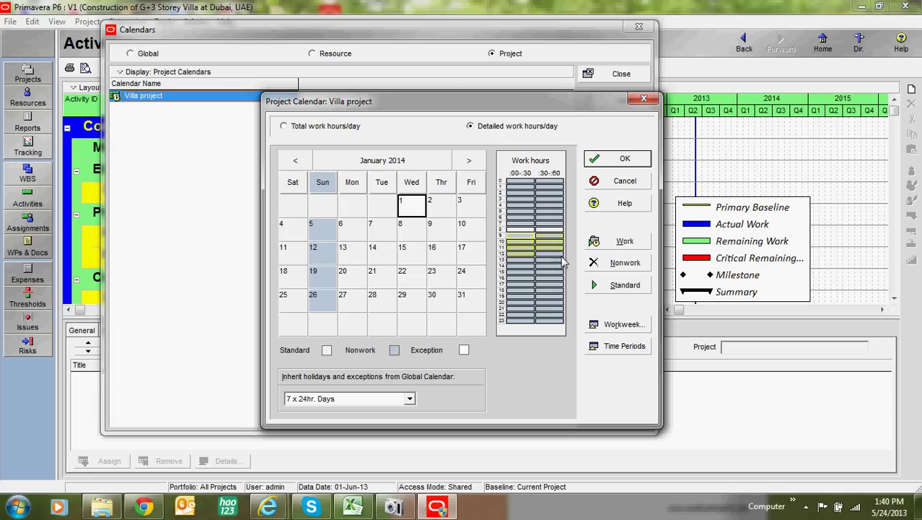
pyautogui.click(625, 244)
pyautogui.click(523, 267)
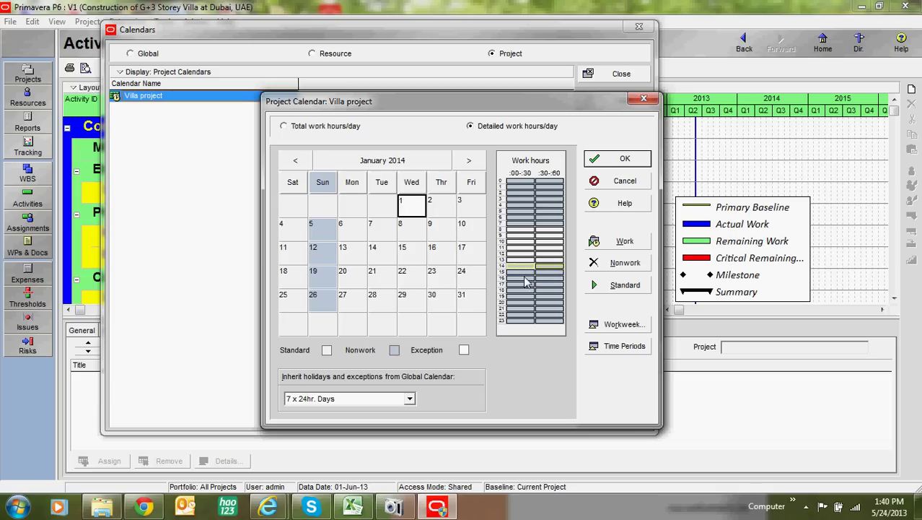
# Step: Leave 14:00 to 15:00 as a break and mark the afternoon hours from 15:00 to 19:00 on 1 January 2014 as work time
pyautogui.click(532, 272)
pyautogui.keyDown('shift'); pyautogui.click(527, 279); pyautogui.keyUp('shift')
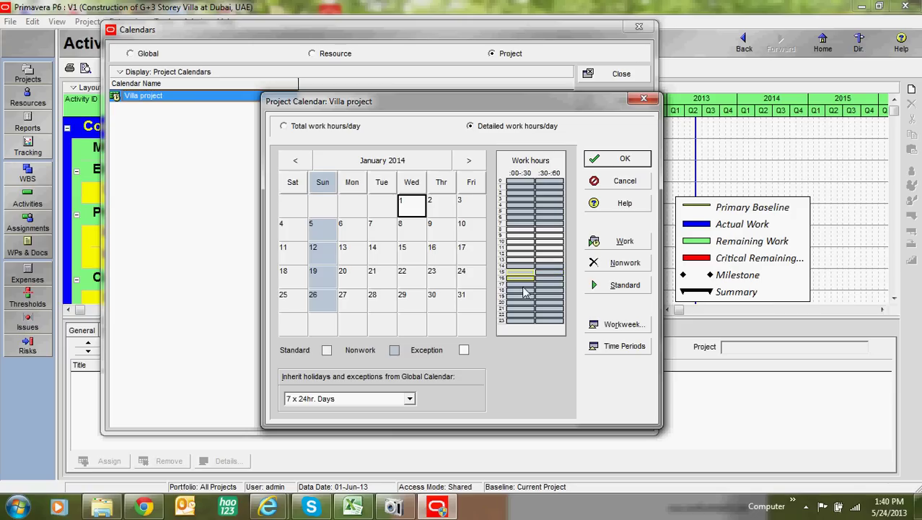
pyautogui.keyDown('shift'); pyautogui.click(550, 292); pyautogui.keyUp('shift')
pyautogui.keyDown('shift'); pyautogui.click(550, 298); pyautogui.keyUp('shift')
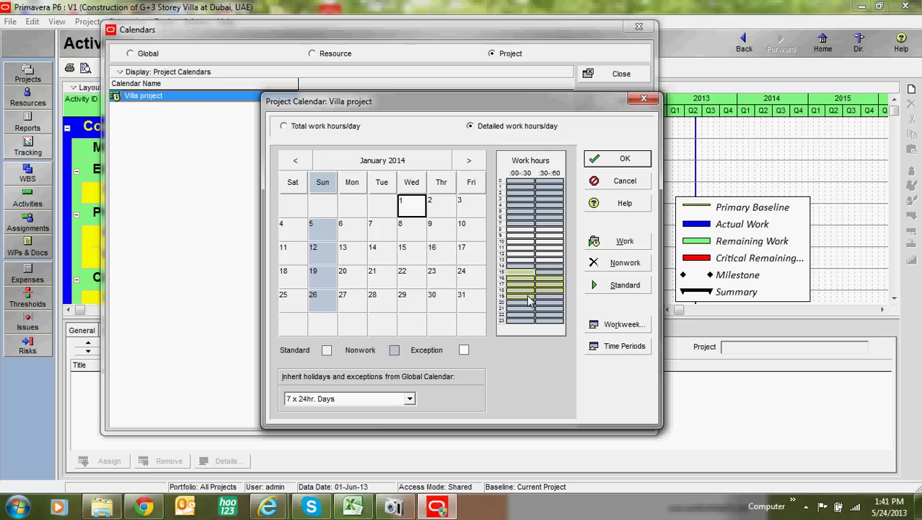
pyautogui.click(605, 242)
pyautogui.click(550, 289)
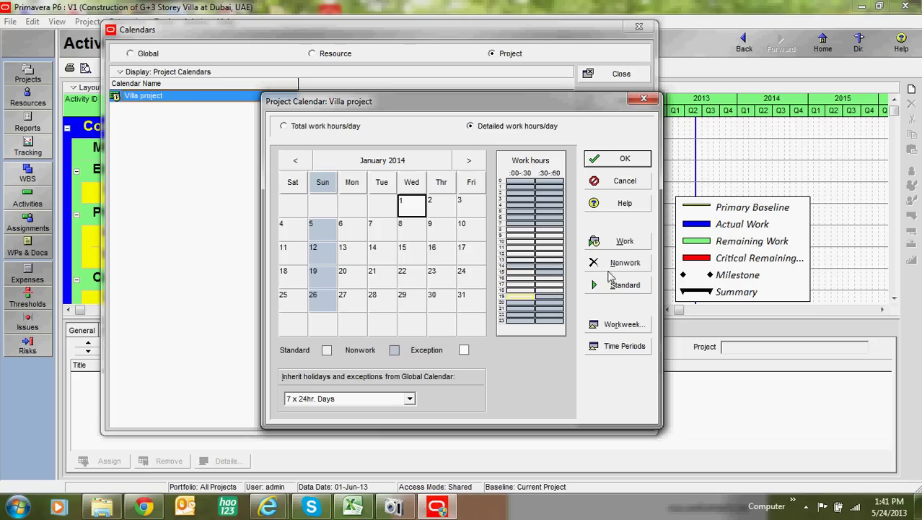
# Step: Check the hourly slots of 1 January 2014 and mark 15:30 to 16:00 as work time
pyautogui.click(521, 247)
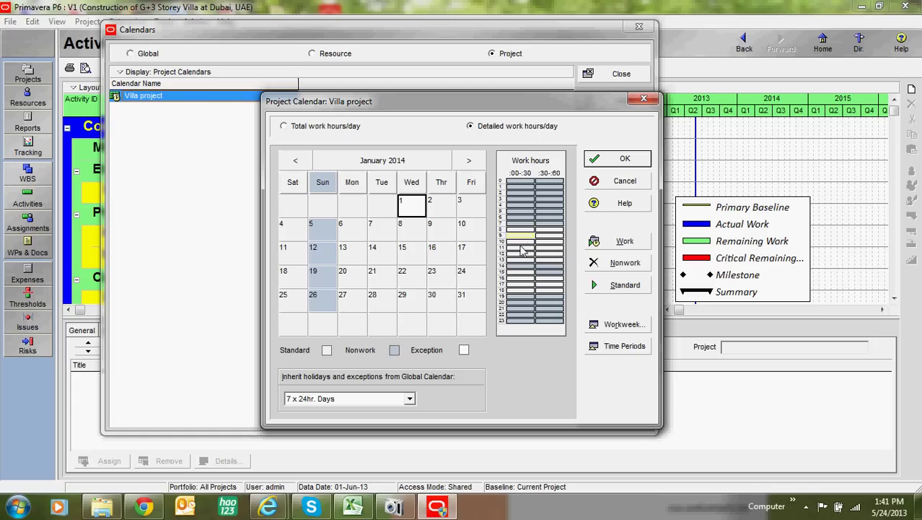
pyautogui.click(522, 254)
pyautogui.click(521, 261)
pyautogui.click(513, 266)
pyautogui.click(524, 273)
pyautogui.click(523, 278)
pyautogui.click(522, 283)
pyautogui.click(550, 272)
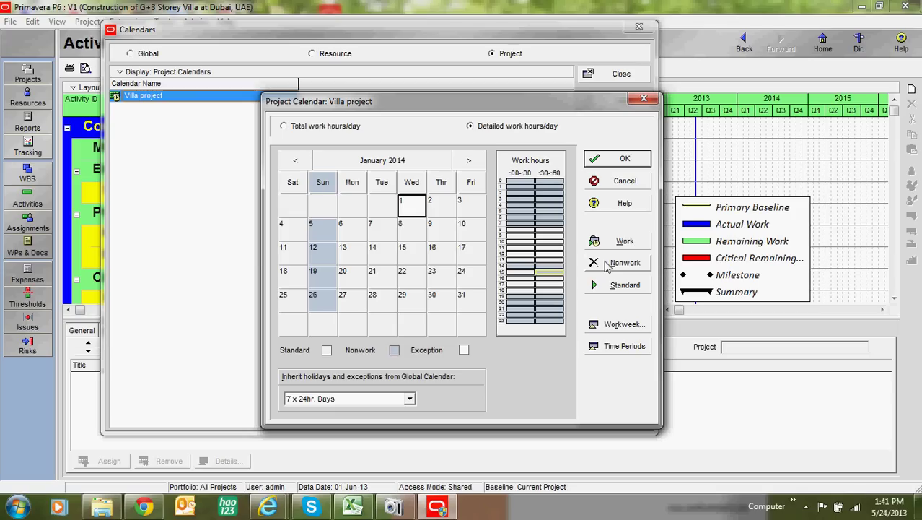
pyautogui.click(609, 242)
# Step: Mark 18:00 to 19:00 on 1 January 2014 as nonwork time
pyautogui.click(538, 298)
pyautogui.click(522, 291)
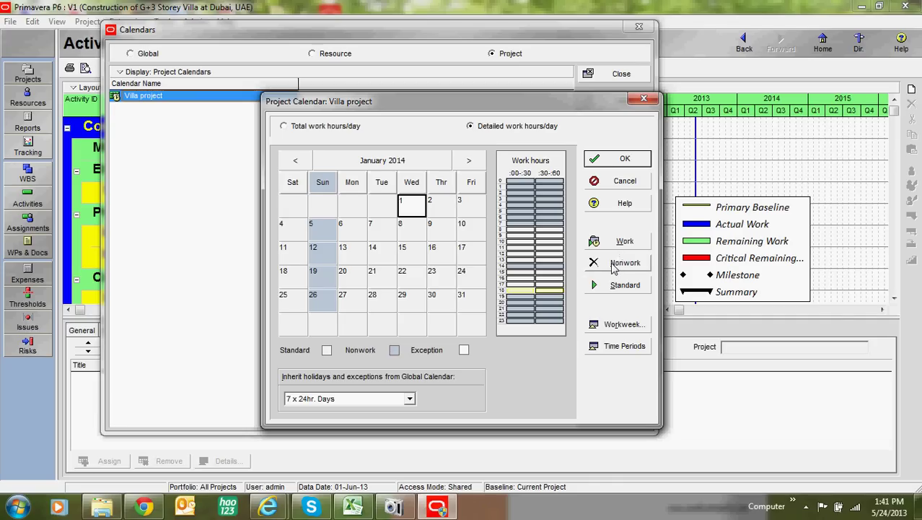
pyautogui.click(613, 266)
pyautogui.click(542, 286)
# Step: Go through the hourly slots of 1 January 2014 to check the working hours and the midday break
pyautogui.click(523, 241)
pyautogui.click(524, 247)
pyautogui.click(523, 253)
pyautogui.click(524, 258)
pyautogui.click(521, 272)
pyautogui.click(523, 277)
pyautogui.click(523, 284)
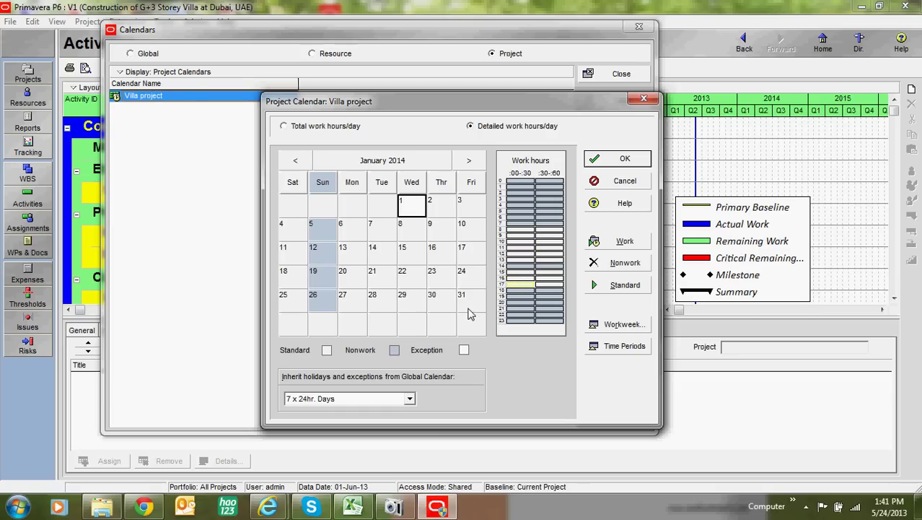
pyautogui.click(520, 278)
pyautogui.click(521, 271)
pyautogui.click(522, 265)
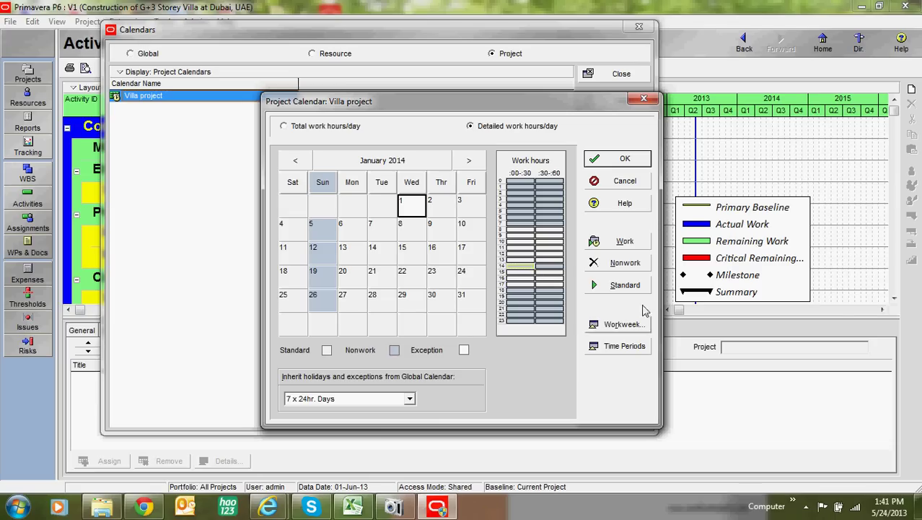
pyautogui.click(521, 236)
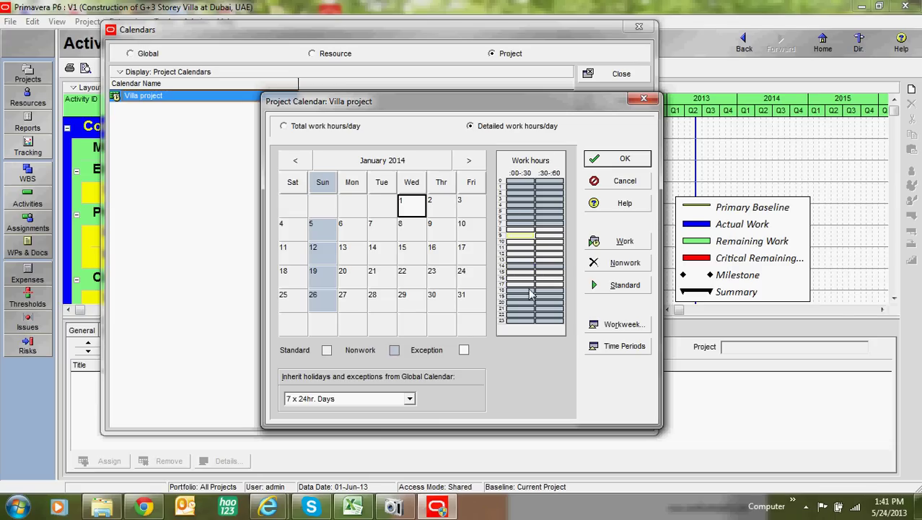
pyautogui.click(521, 229)
# Step: Save the Villa project calendar and return to the activity list with the Milestones band selected
pyautogui.click(607, 157)
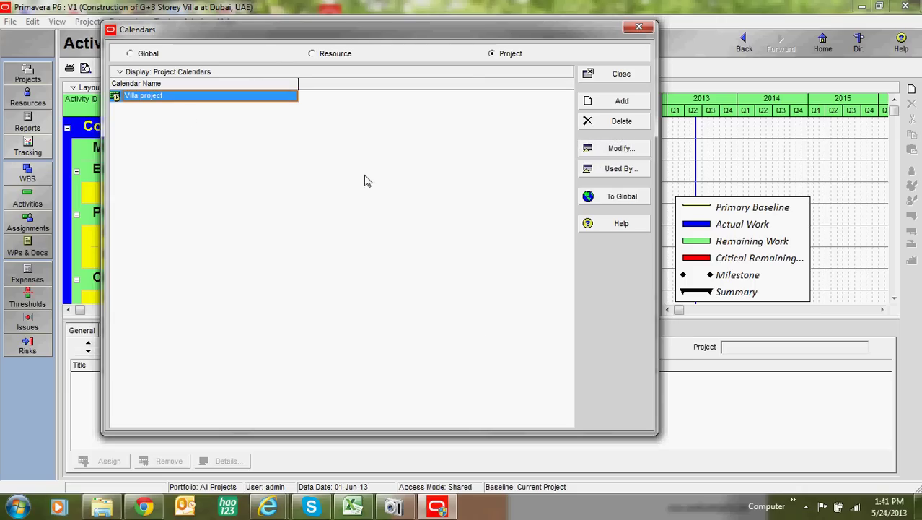
pyautogui.click(621, 75)
pyautogui.click(169, 153)
pyautogui.click(172, 162)
pyautogui.click(175, 155)
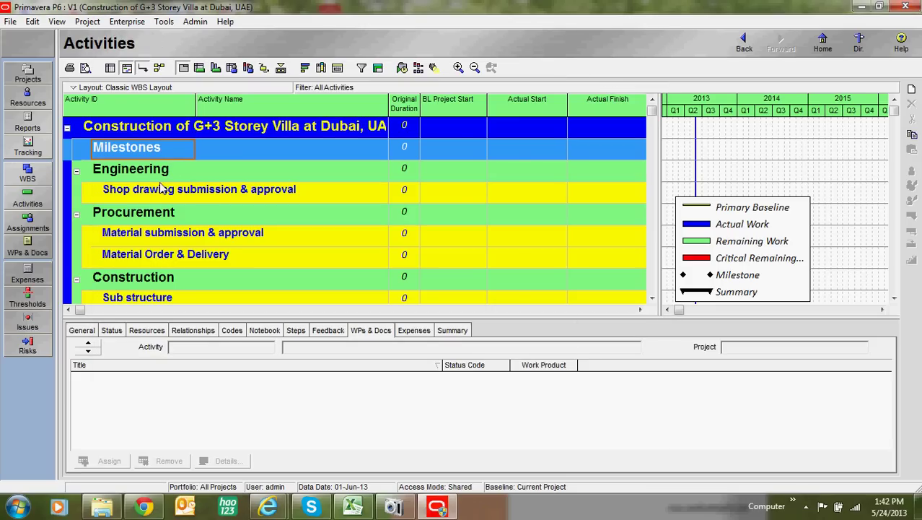
# Step: Reopen the project calendars and convert the Villa project calendar to a global calendar
pyautogui.click(133, 25)
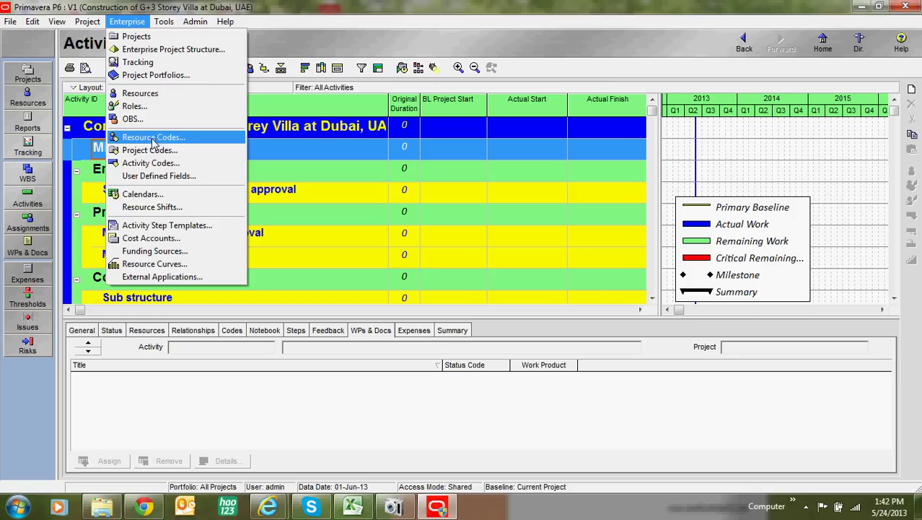
pyautogui.click(114, 197)
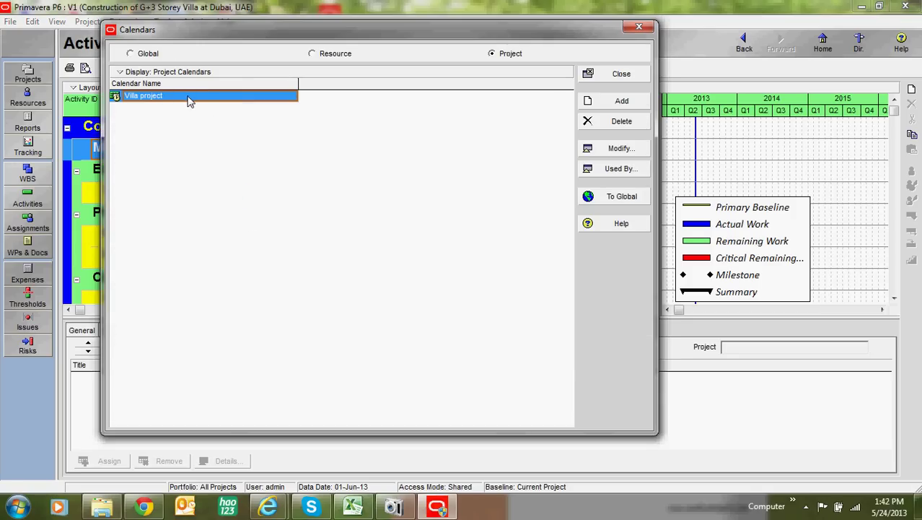
pyautogui.click(611, 200)
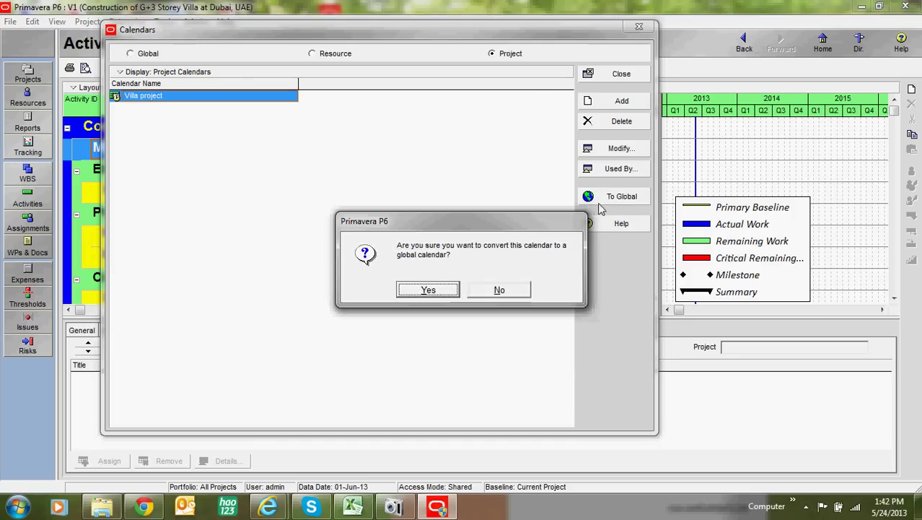
pyautogui.click(430, 288)
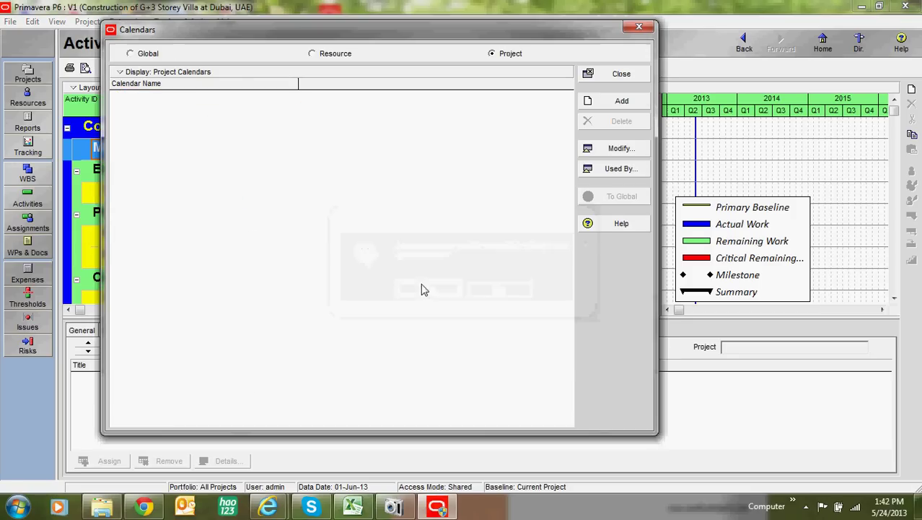
# Step: Make Villa project the default among the global calendars and close the calendar list
pyautogui.click(153, 55)
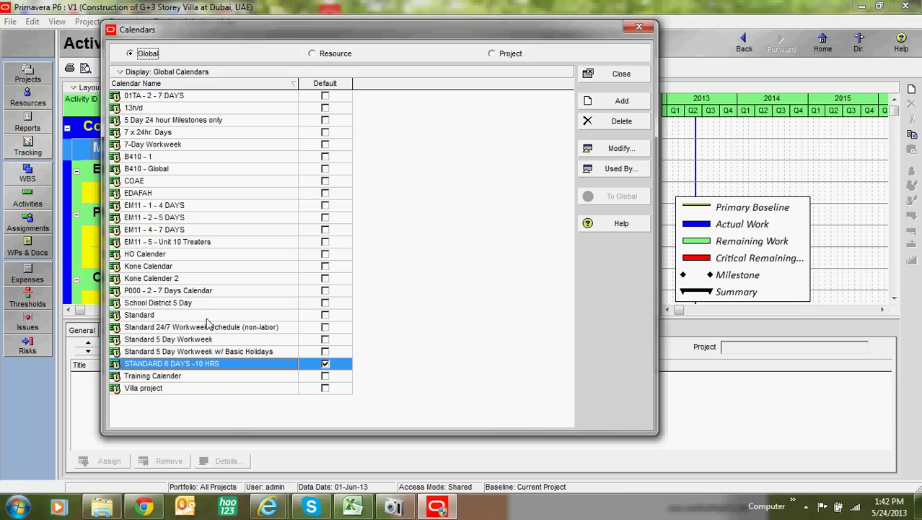
pyautogui.click(165, 121)
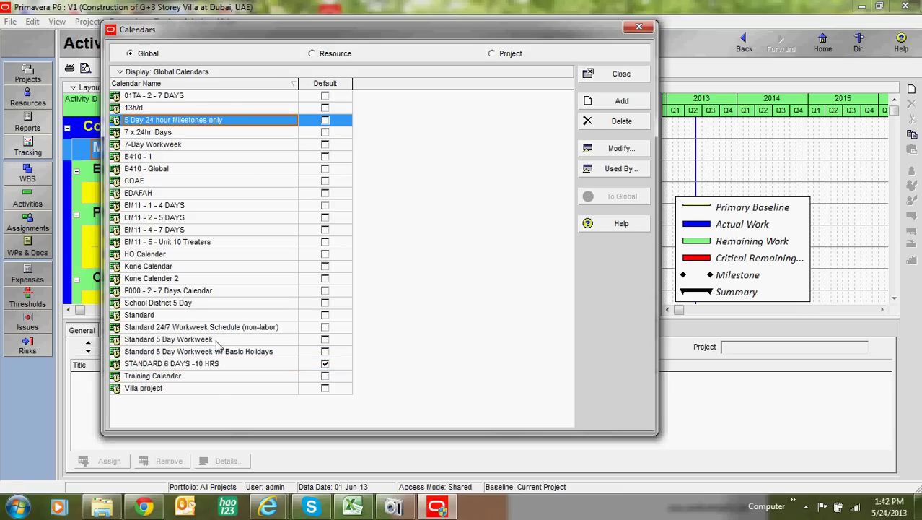
pyautogui.click(163, 389)
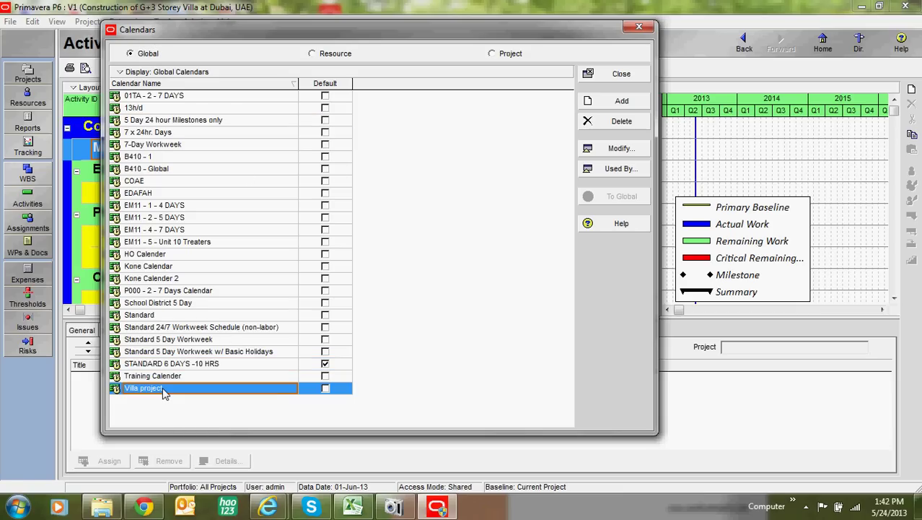
pyautogui.click(326, 389)
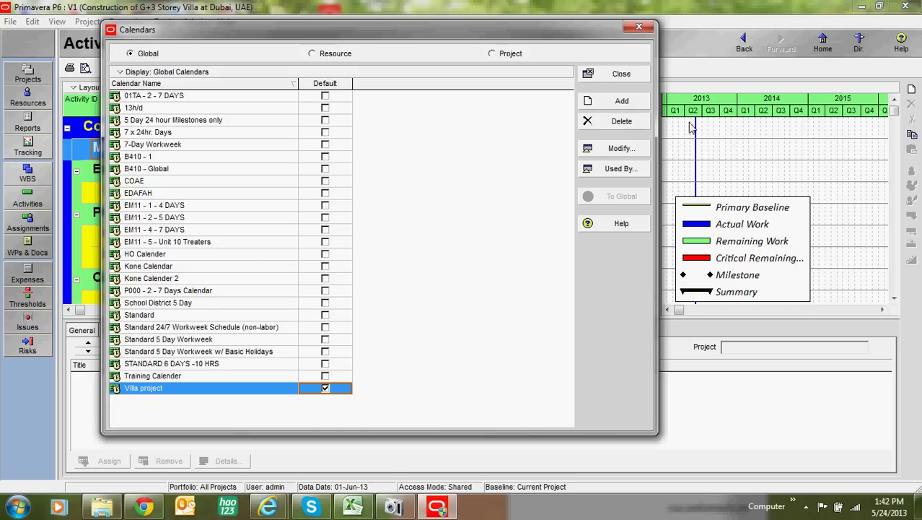
pyautogui.click(624, 76)
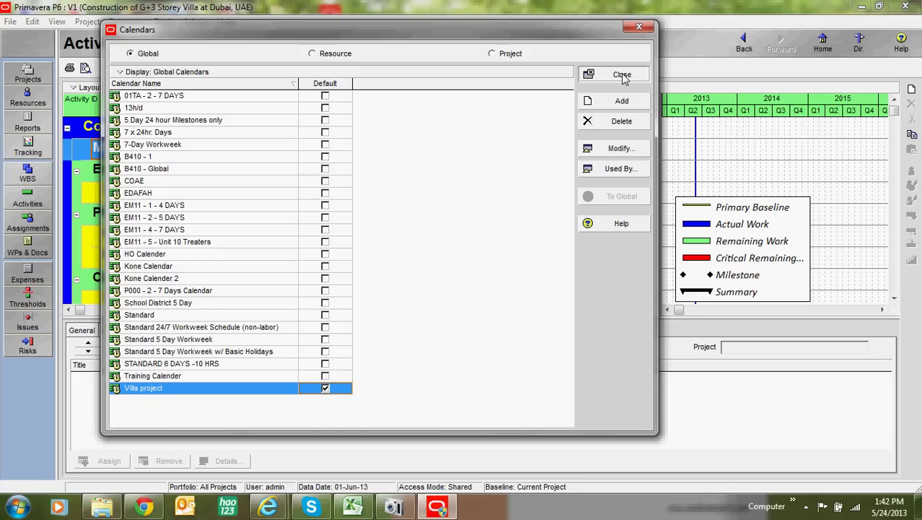
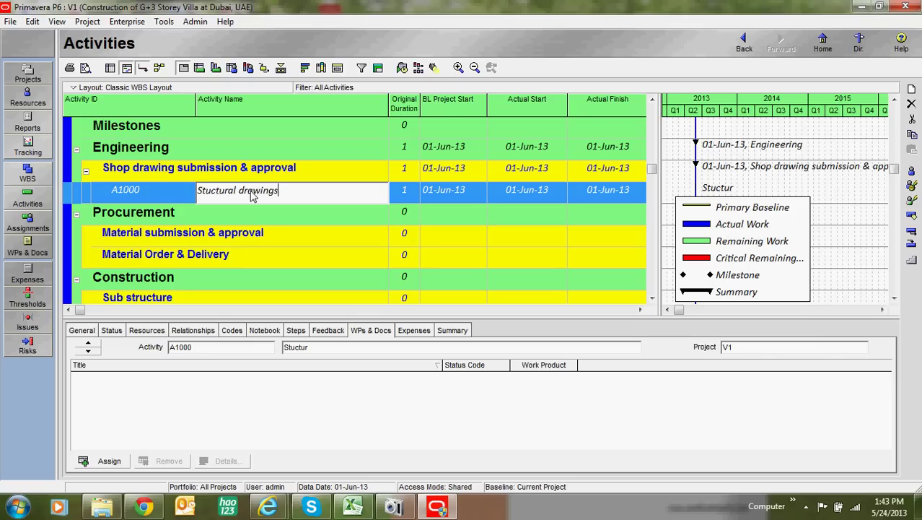
# Step: Add an activity named "Finsihing works drawings" under Shop drawing submission & approval
pyautogui.click(912, 88)
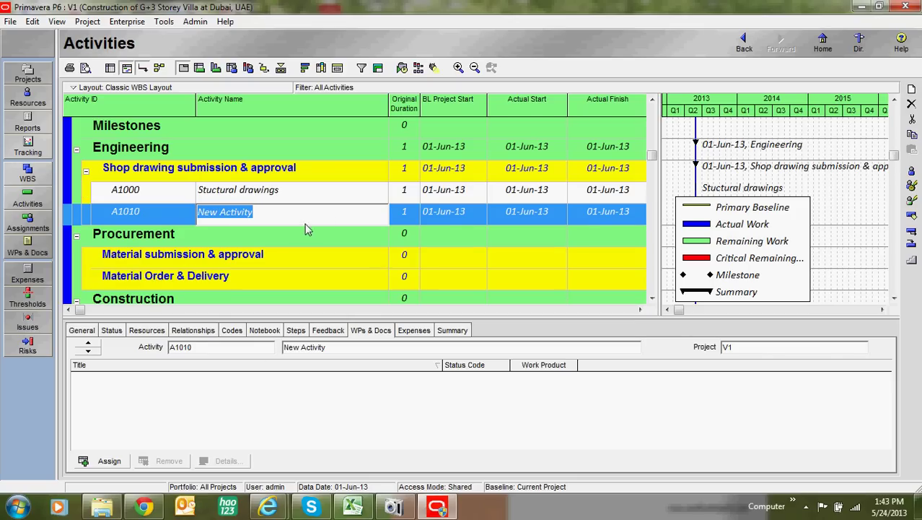
pyautogui.write('Finsi')
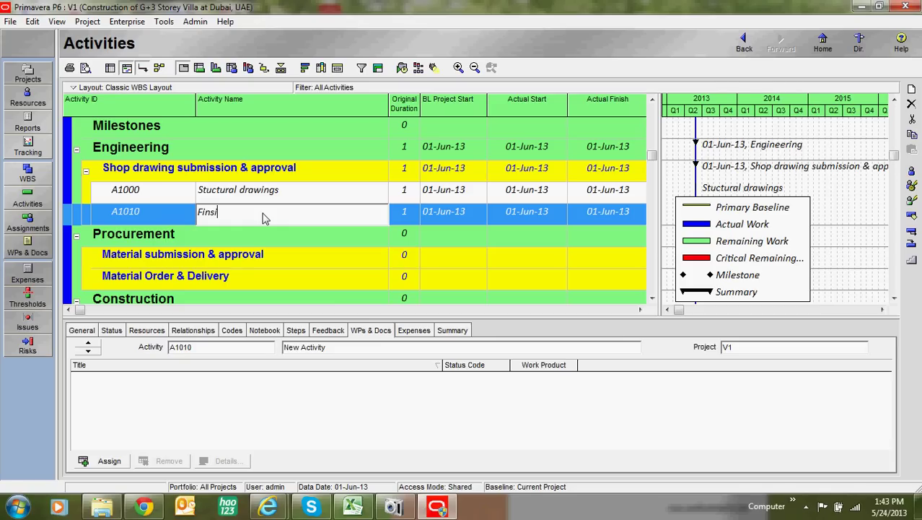
pyautogui.write('hing works drawings')
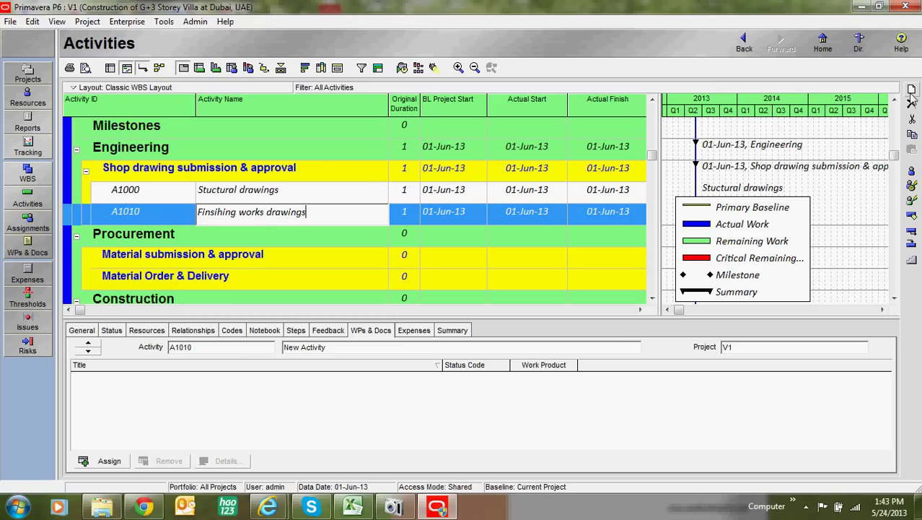
# Step: Add an activity named "MEP works drawings" below the finishing works drawings activity
pyautogui.press('Insert')
pyautogui.write('ME')
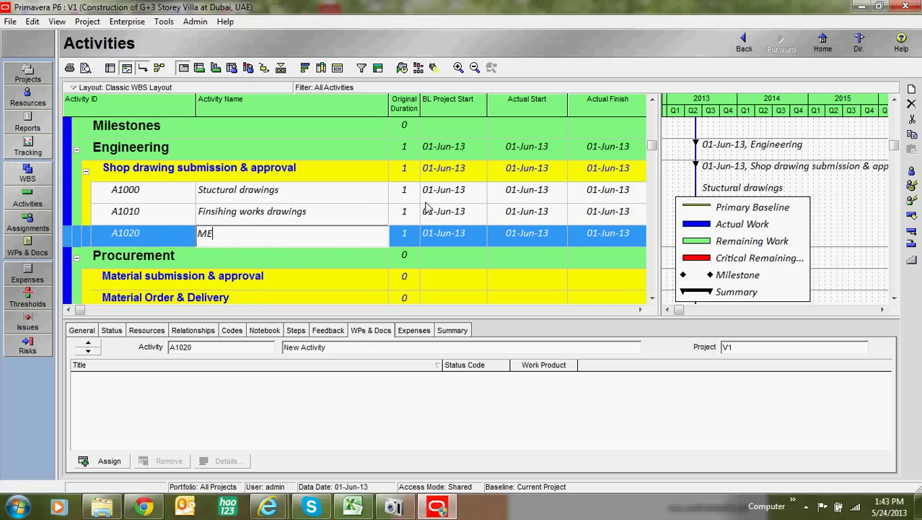
pyautogui.write('P works drawings')
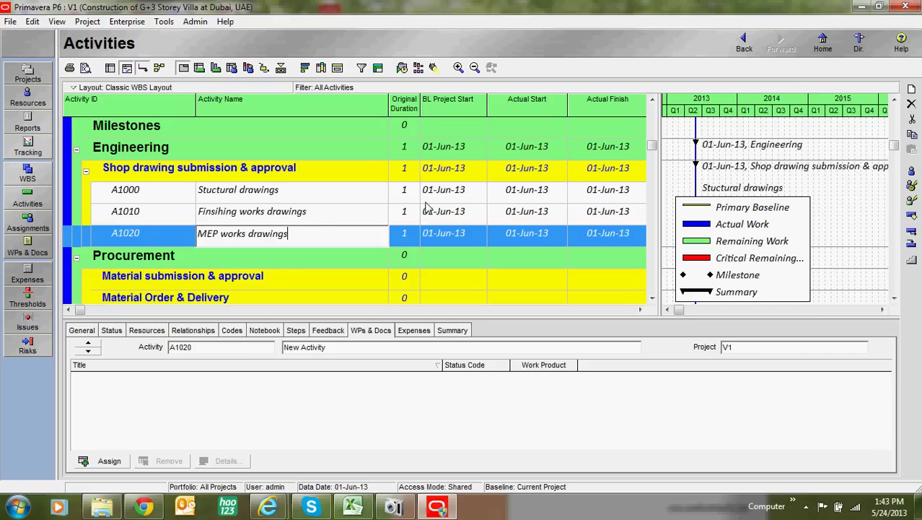
# Step: Set the original duration of the Stuctural drawings activity under Shop drawing submission & approval to 28
pyautogui.press('Up')
pyautogui.press('Up')
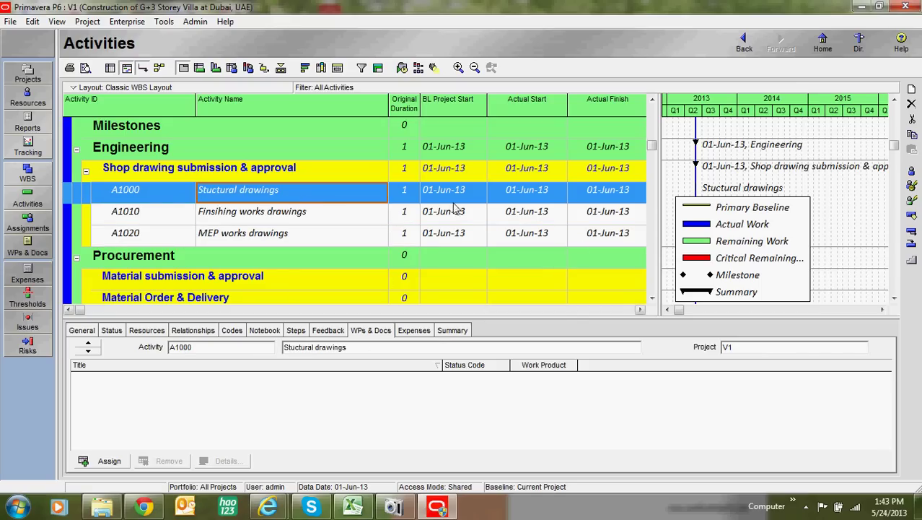
pyautogui.click(304, 219)
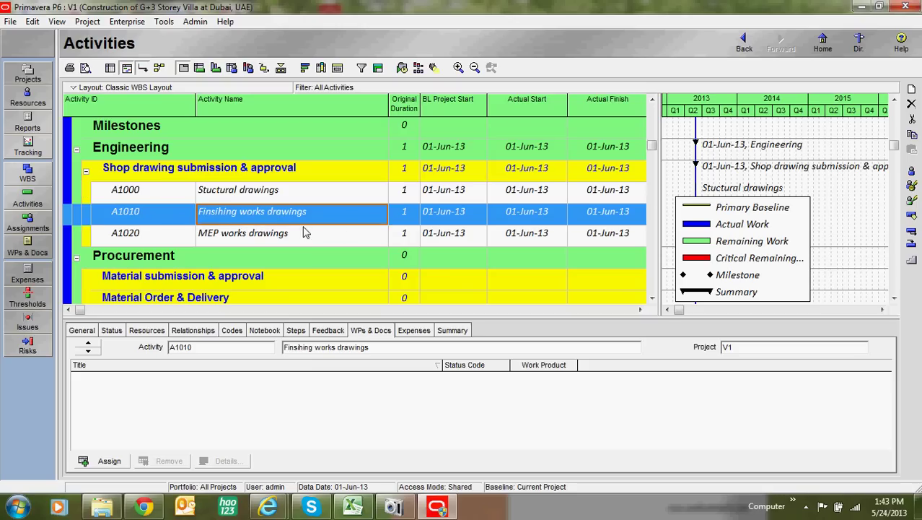
pyautogui.click(401, 193)
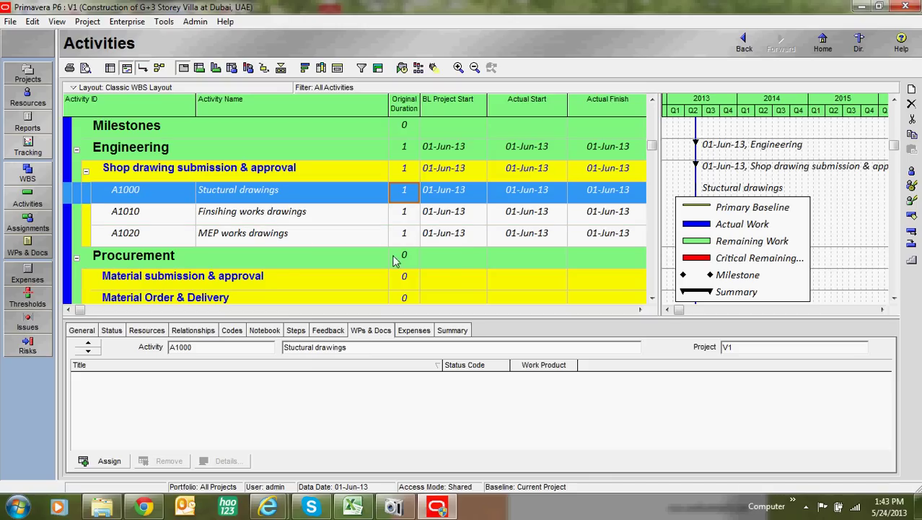
pyautogui.click(402, 215)
pyautogui.click(405, 193)
pyautogui.write('28')
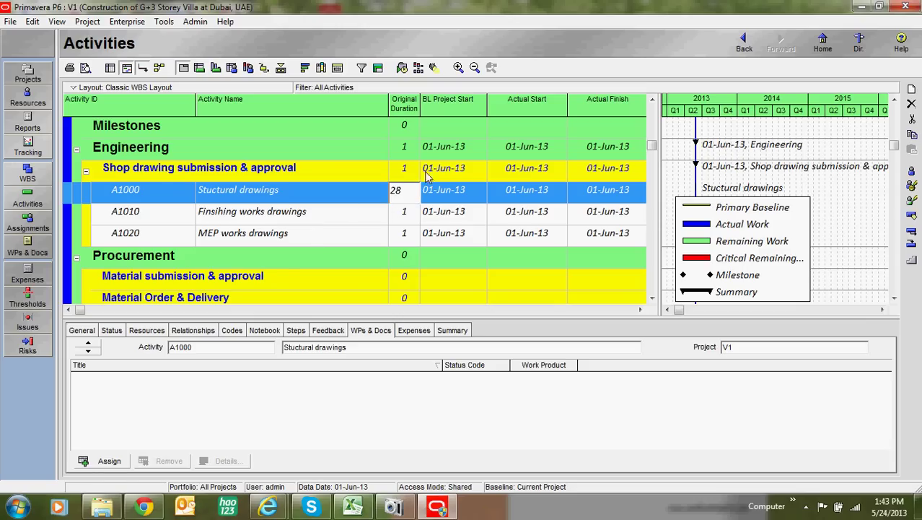
# Step: Set the original durations of the MEP works drawings and Finsihing works drawings activities to 28 each
pyautogui.click(406, 218)
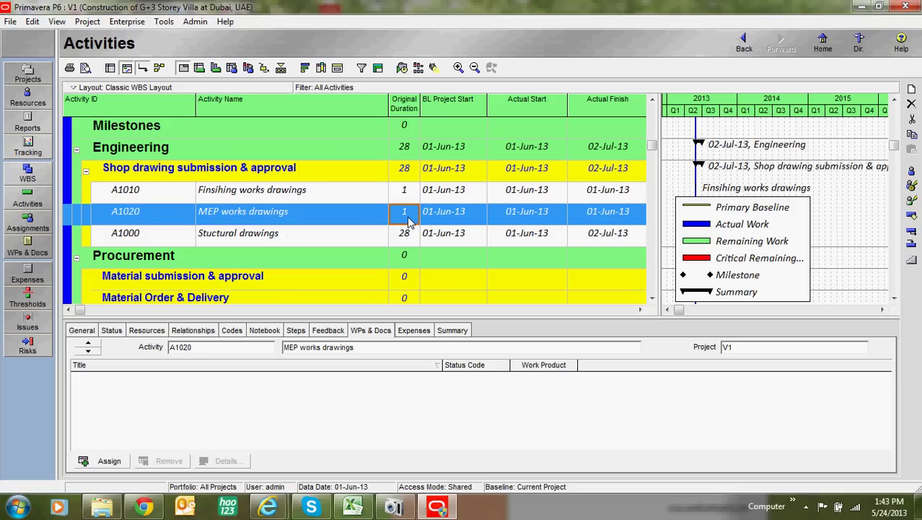
pyautogui.write('28')
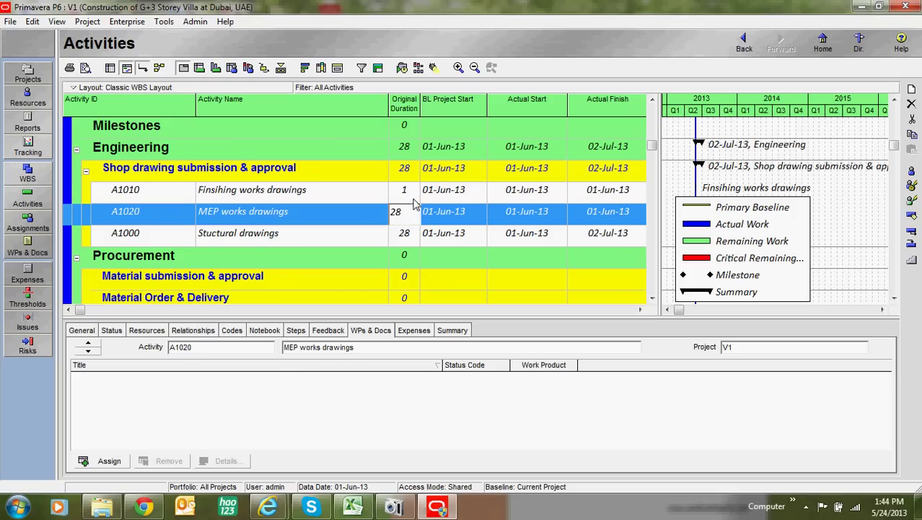
pyautogui.click(410, 200)
pyautogui.write('28')
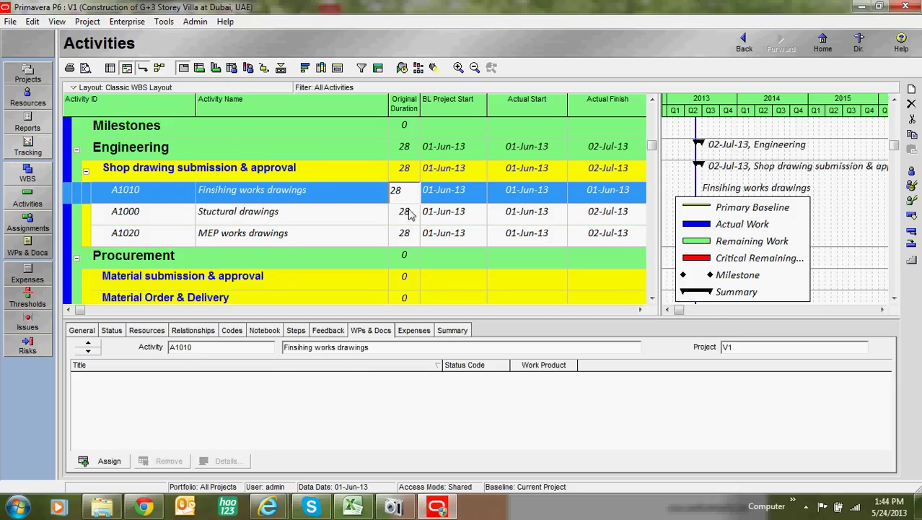
pyautogui.click(416, 215)
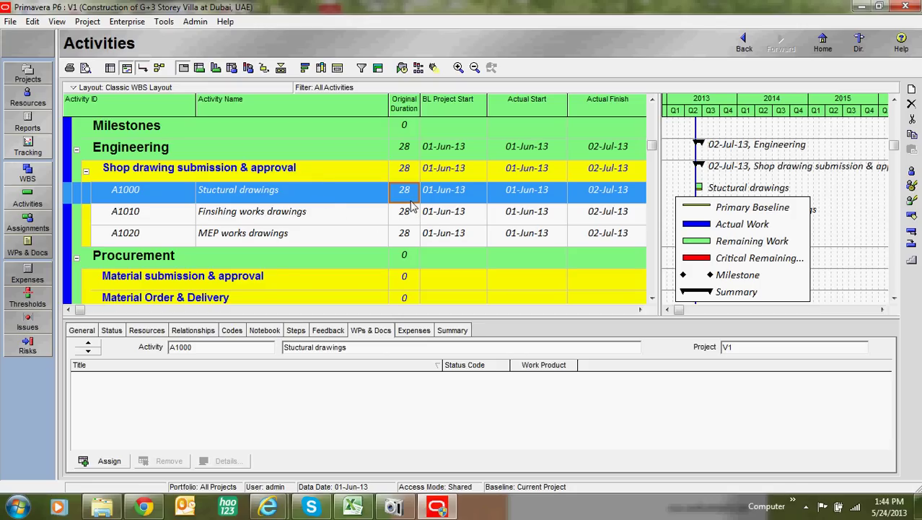
pyautogui.click(396, 218)
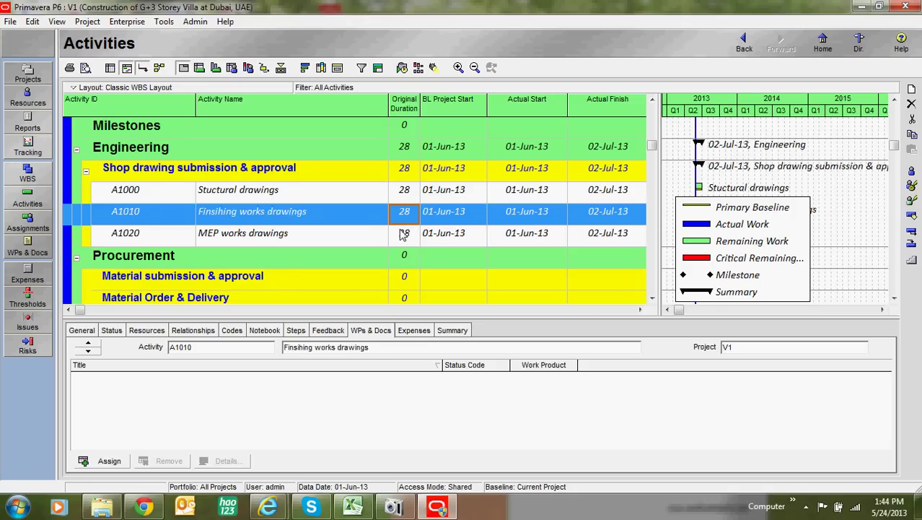
pyautogui.click(399, 232)
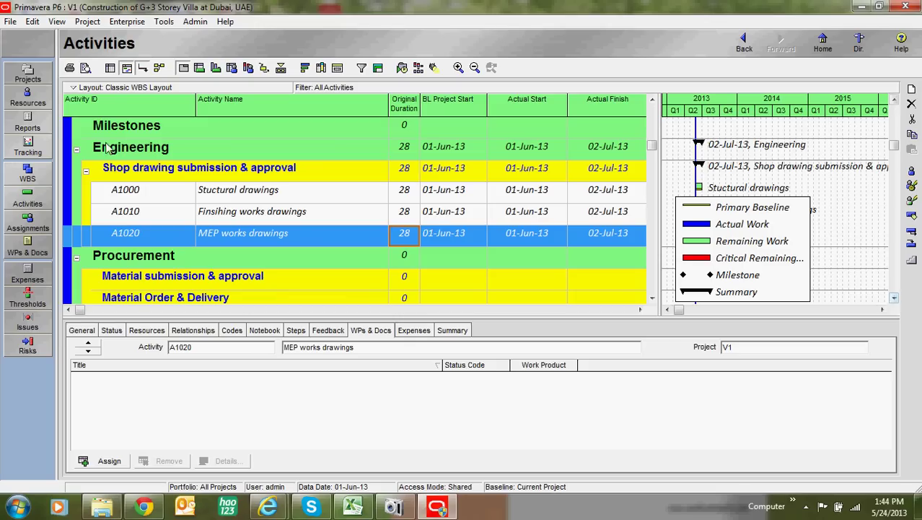
# Step: Add an activity named "Project Start" under the Milestones WBS element
pyautogui.hotkey('ctrl', 'Home')
pyautogui.click(911, 88)
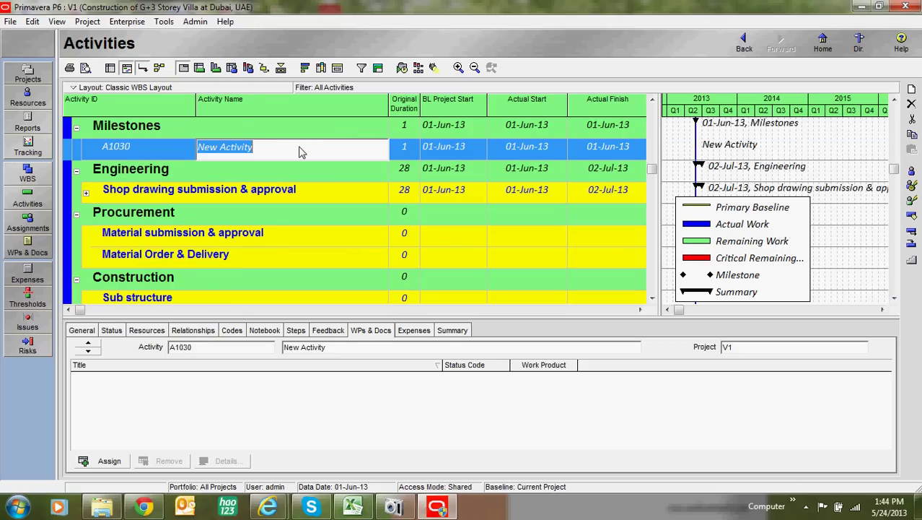
pyautogui.write('Project ')
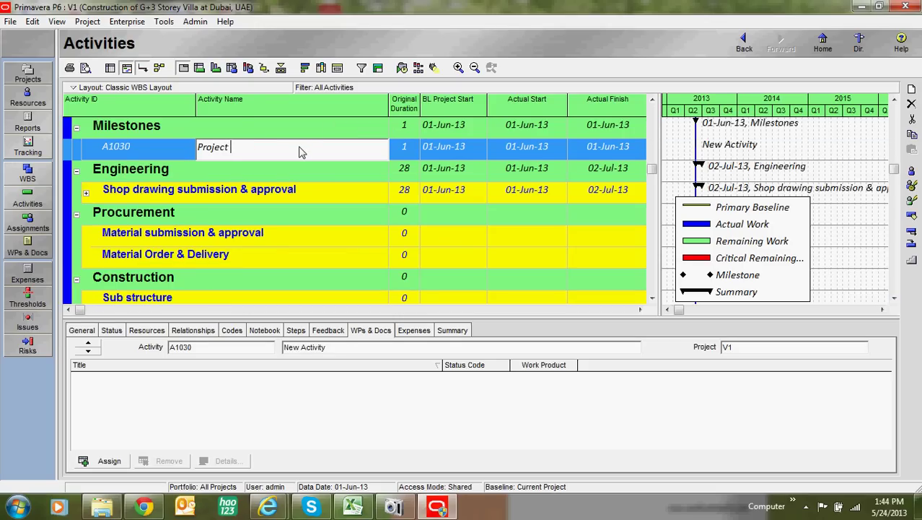
pyautogui.write('STA')
pyautogui.press('BackSpace')
pyautogui.press('BackSpace')
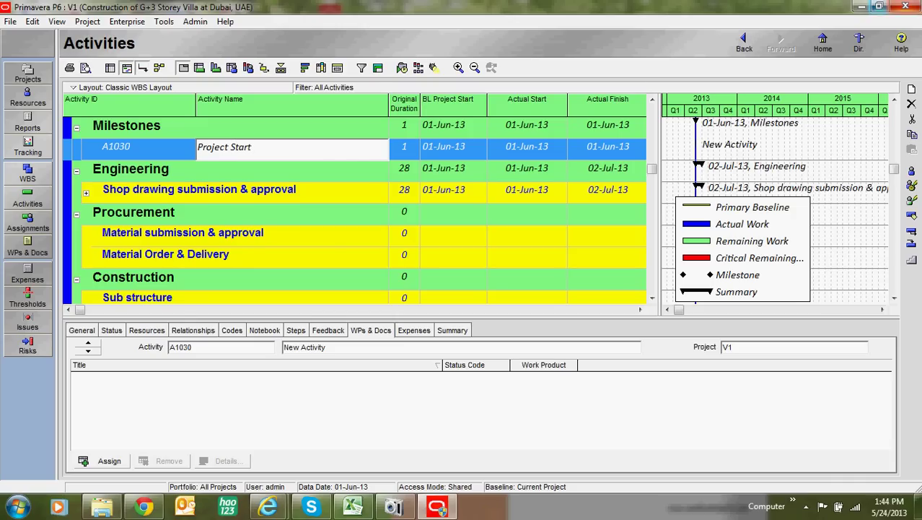
pyautogui.press('Return')
# Step: Add an activity named "Project Finish" below Project Start under Milestones
pyautogui.press('Insert')
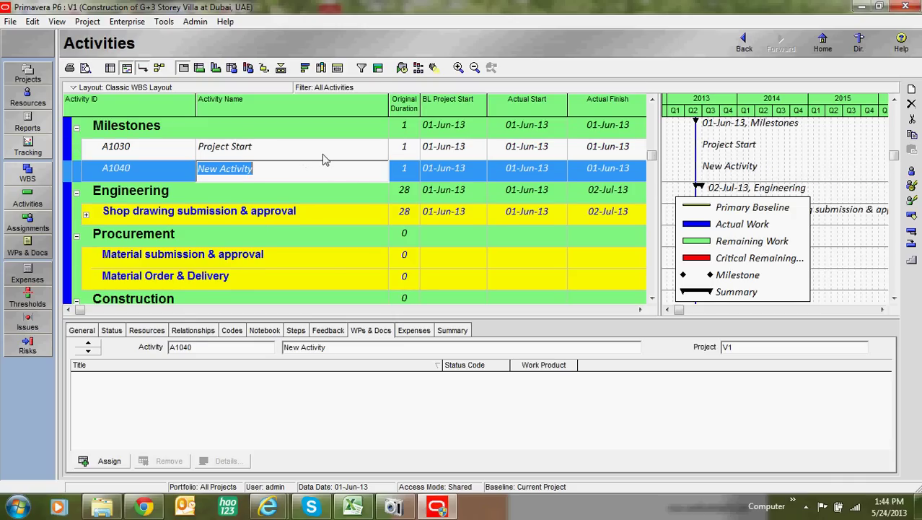
pyautogui.write('PRO')
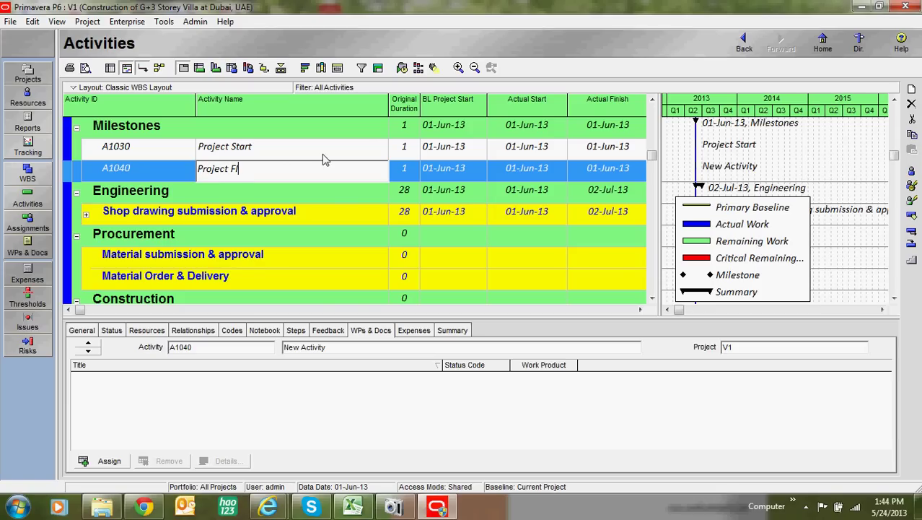
pyautogui.write('ject Finish')
pyautogui.click(359, 138)
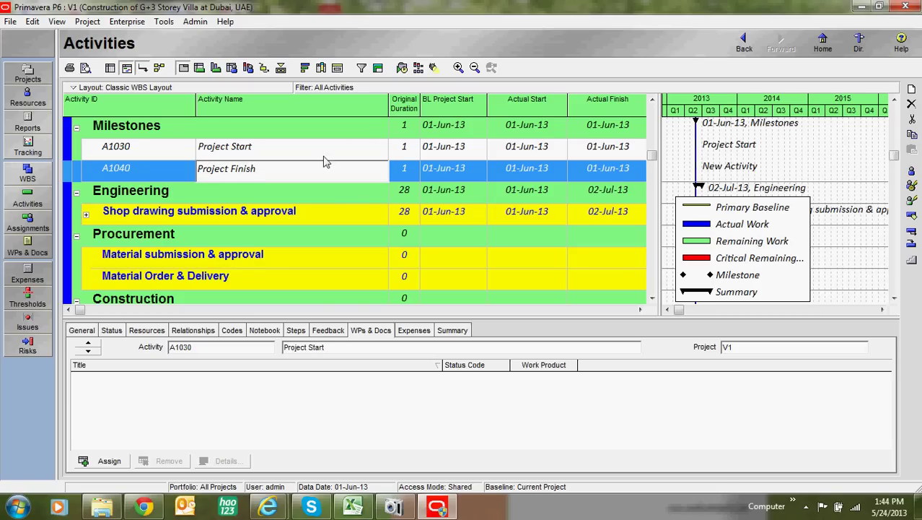
pyautogui.click(325, 163)
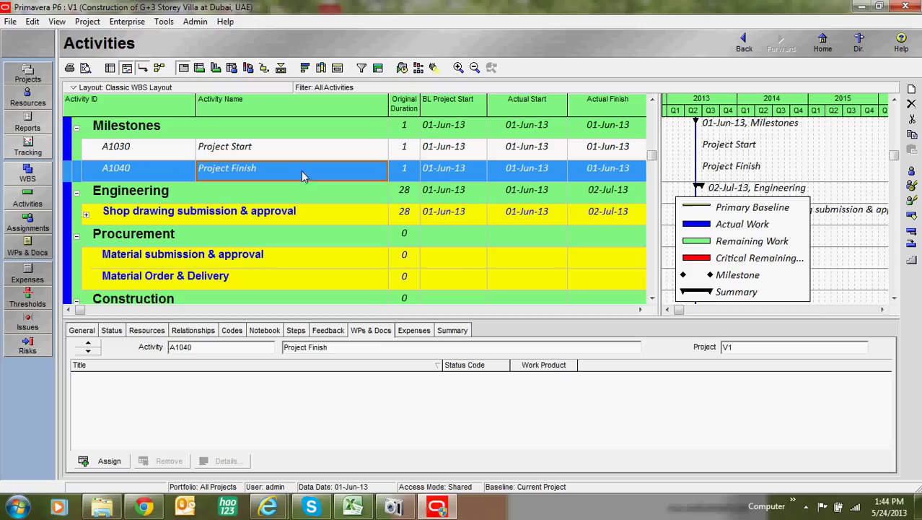
# Step: Expand the shop drawing group and add an activity named "Strucutural Materials" under Material submission & approval in Procurement
pyautogui.click(85, 215)
pyautogui.click(289, 254)
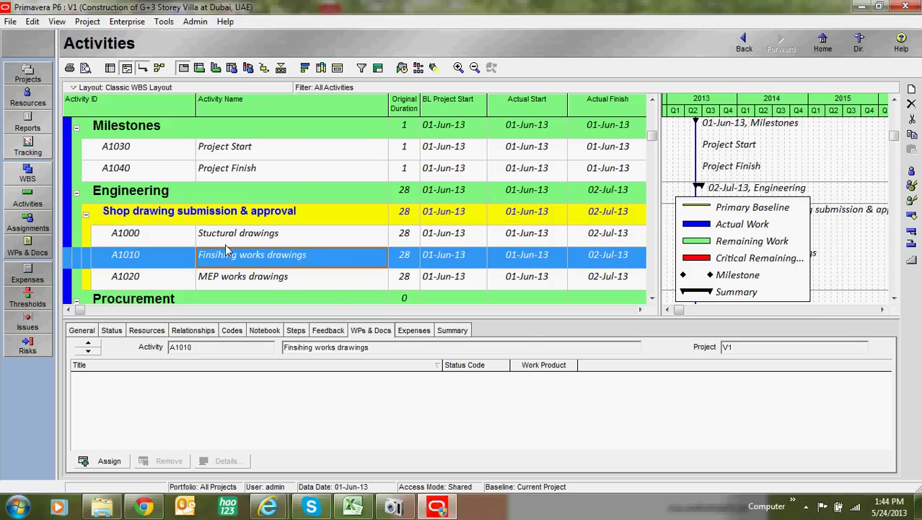
pyautogui.click(893, 298)
pyautogui.click(893, 298)
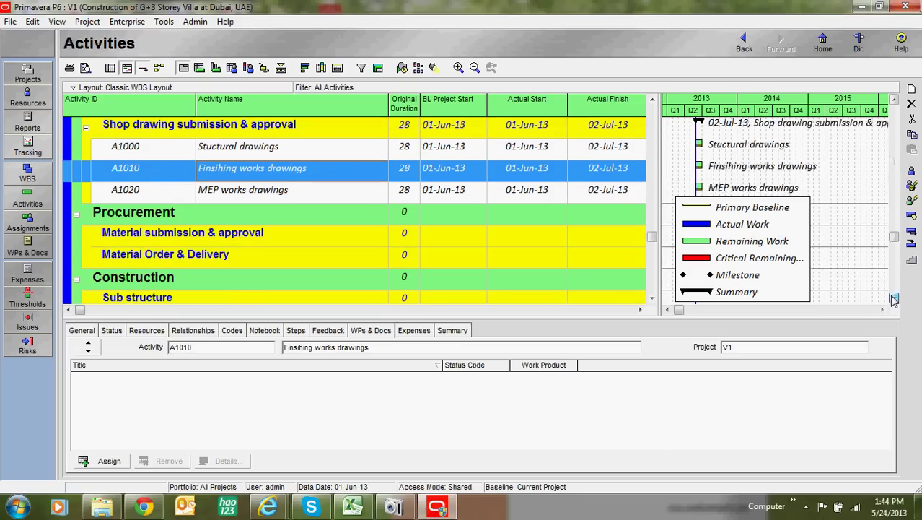
pyautogui.click(894, 298)
pyautogui.click(190, 213)
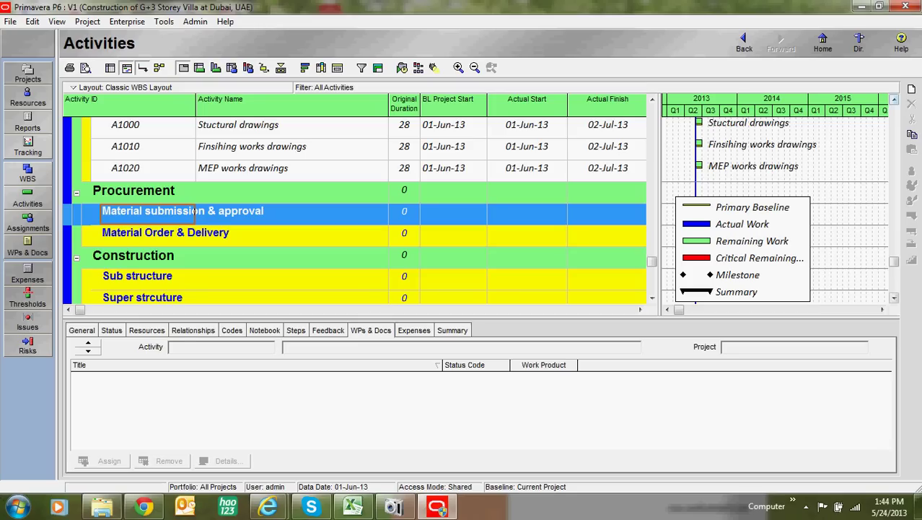
pyautogui.press('Insert')
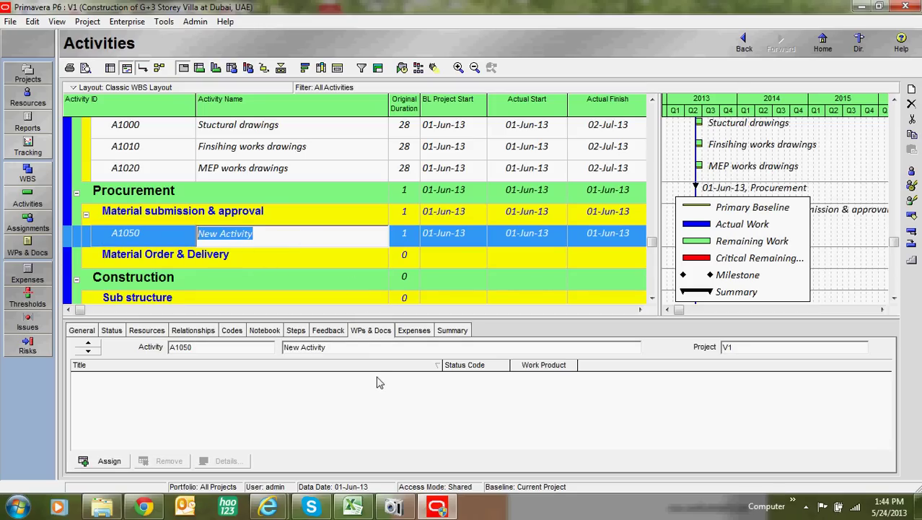
pyautogui.write('Strucutural Material')
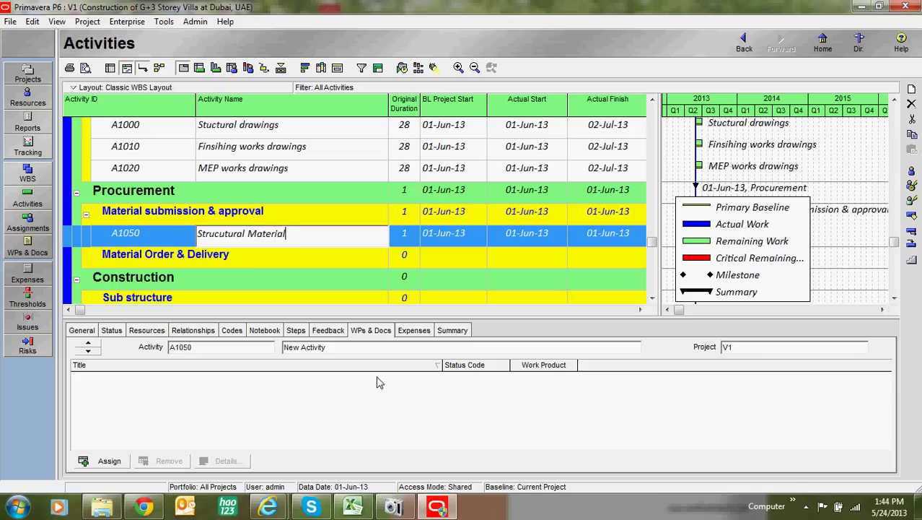
pyautogui.write('s')
# Step: Add an activity named "FInishing Materials" below the structural materials activity under Material submission & approval
pyautogui.press('Insert')
pyautogui.write('Fin')
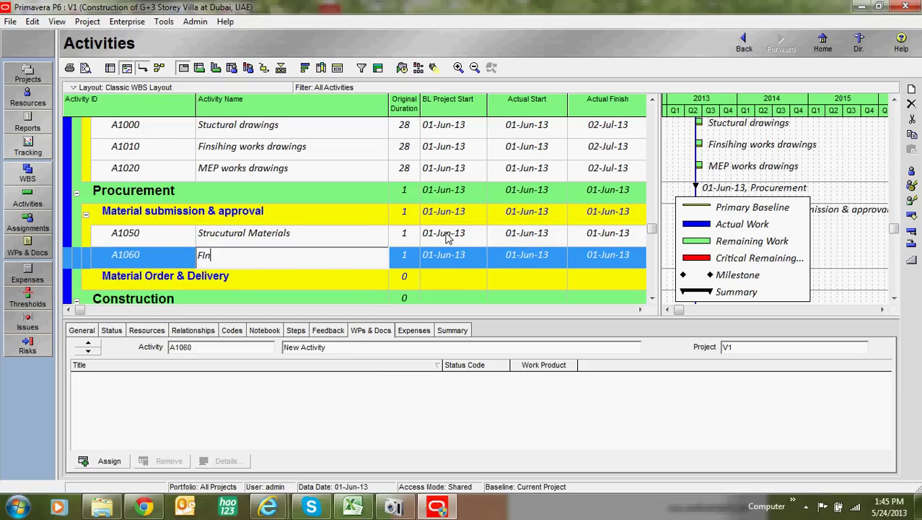
pyautogui.write('ishing MATER')
pyautogui.press('BackSpace')
pyautogui.press('BackSpace')
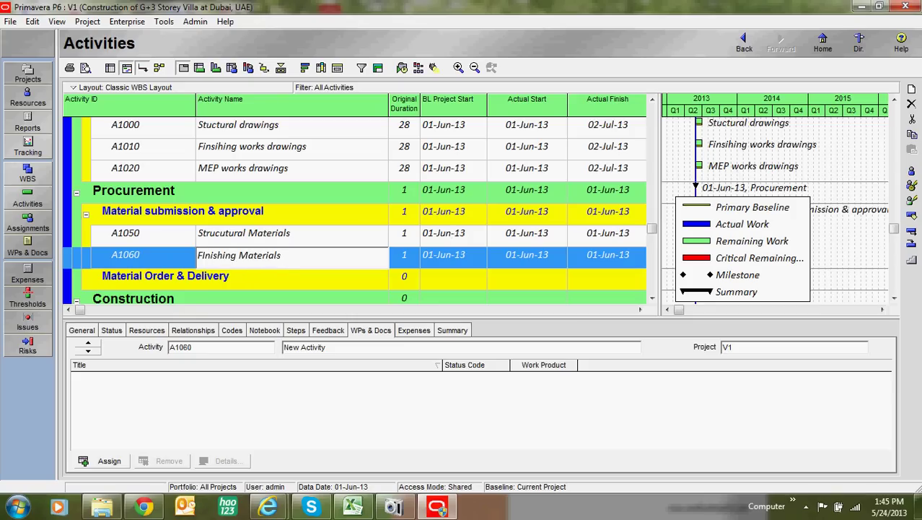
# Step: Add an activity named "MEP Materials" below the finishing materials activity under Material submission & approval
pyautogui.click(912, 88)
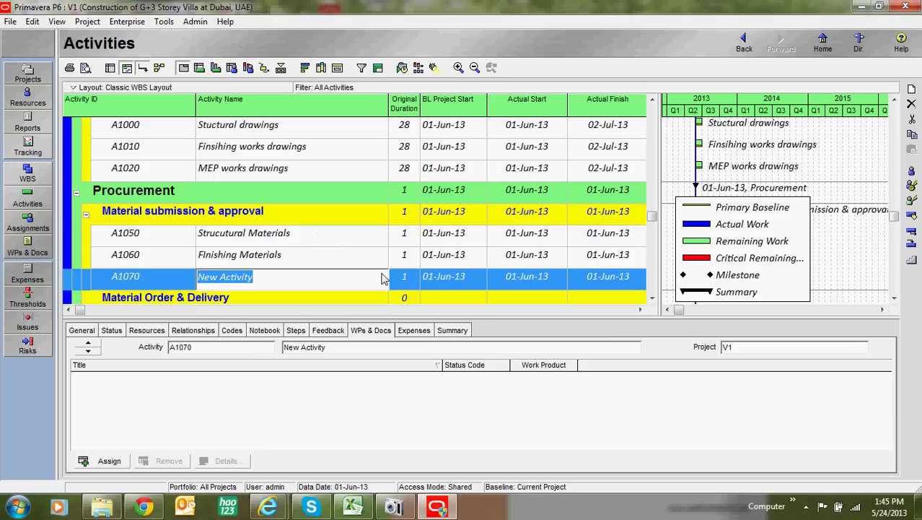
pyautogui.write('MEDI')
pyautogui.press('BackSpace')
pyautogui.press('BackSpace')
pyautogui.write('P Materials')
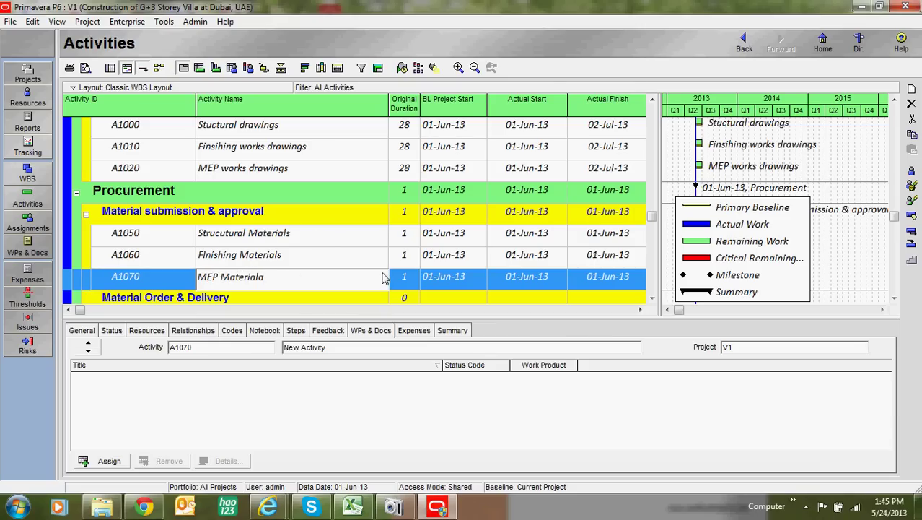
pyautogui.click(329, 241)
pyautogui.click(306, 255)
# Step: Add a new activity with the default name under Material Order & Delivery in Procurement
pyautogui.click(894, 299)
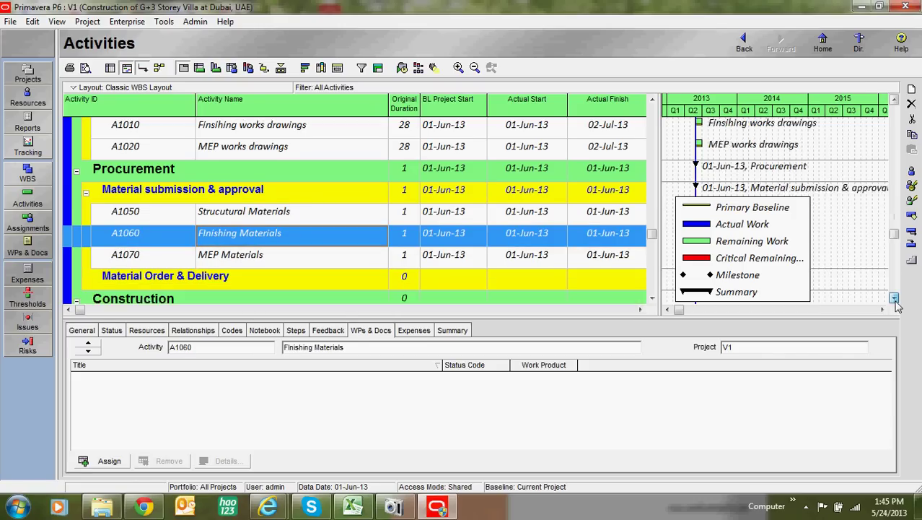
pyautogui.click(200, 217)
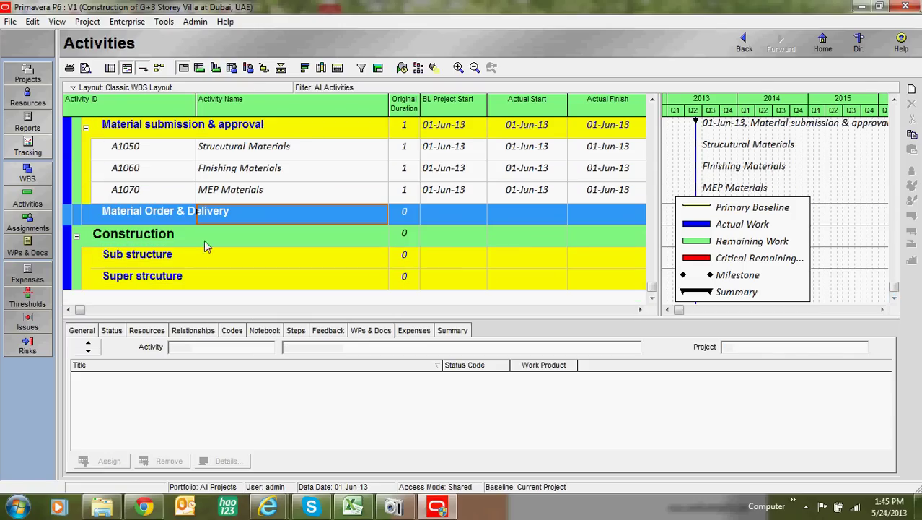
pyautogui.press('Insert')
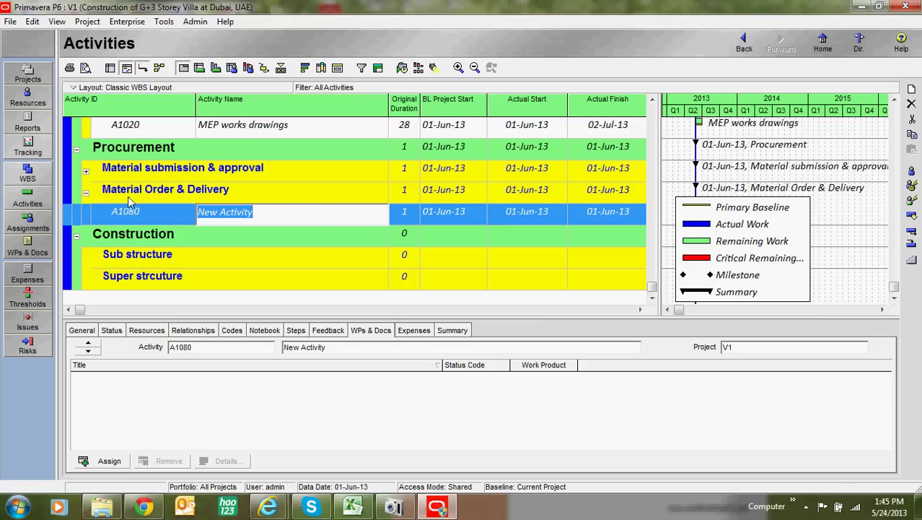
# Step: Expand Material submission & approval and set the original duration of the Strucutural Materials activity to 14
pyautogui.click(85, 171)
pyautogui.click(303, 213)
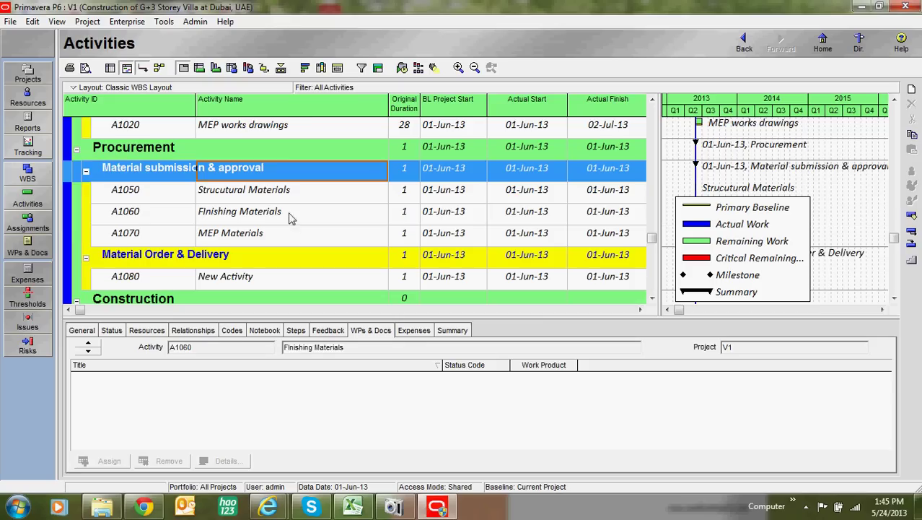
pyautogui.click(288, 195)
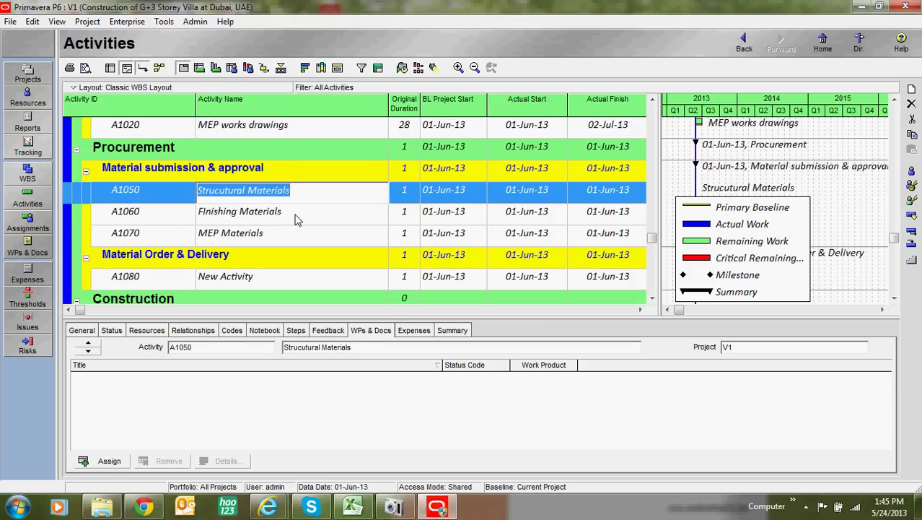
pyautogui.click(296, 235)
pyautogui.click(325, 190)
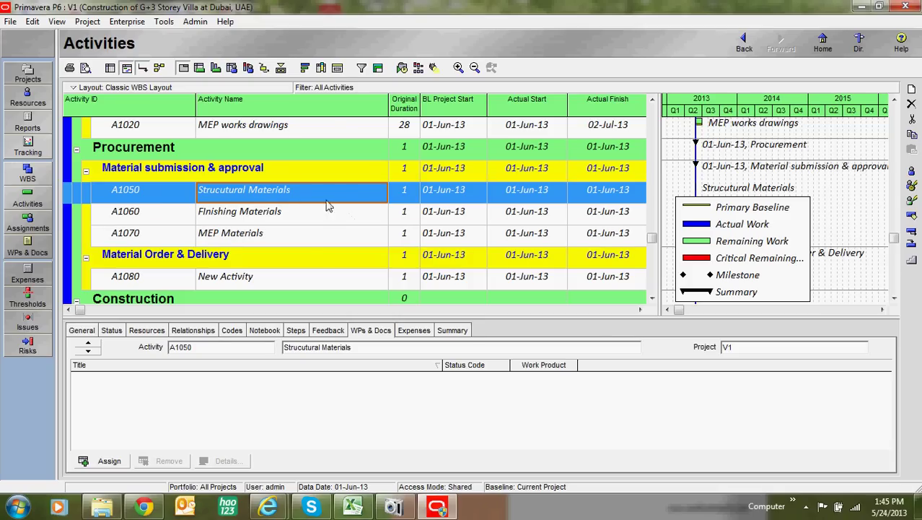
pyautogui.click(398, 198)
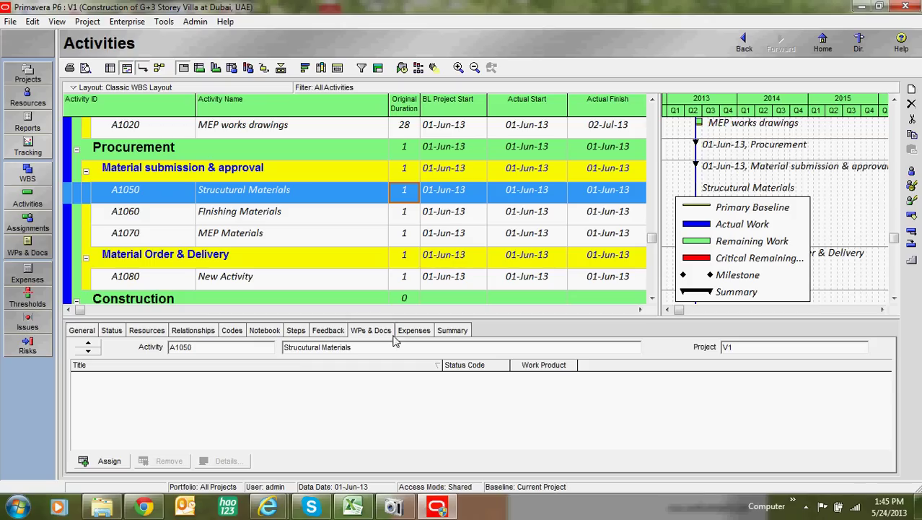
pyautogui.write('1')
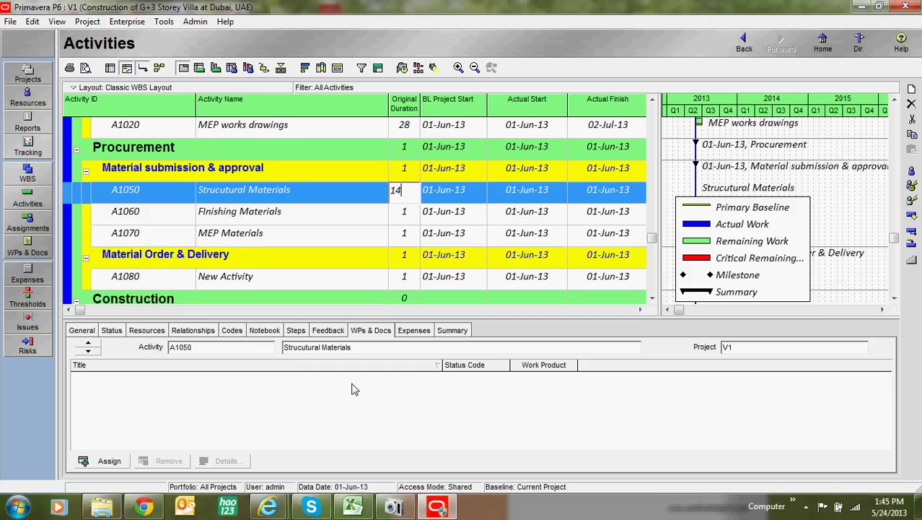
pyautogui.write('4')
pyautogui.click(404, 231)
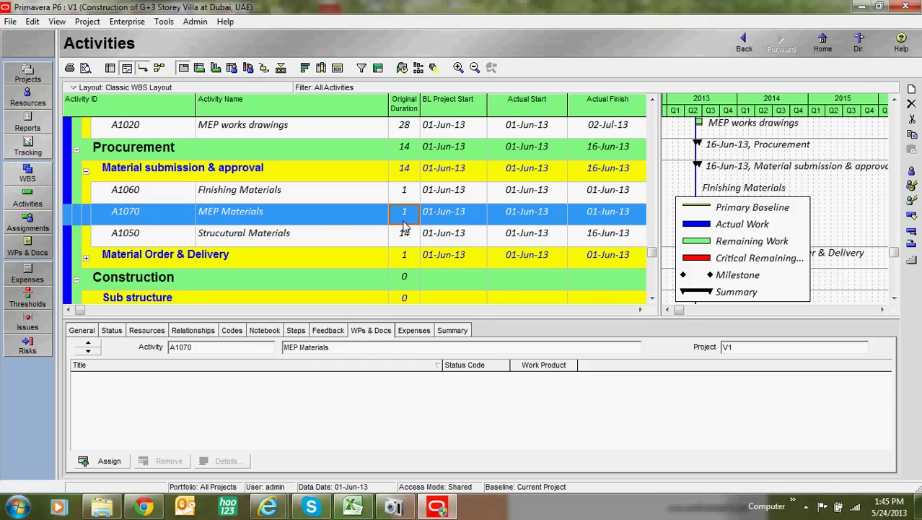
# Step: Set the original durations of MEP Materials and FInishing Materials under Material submission & approval to 14
pyautogui.write('1')
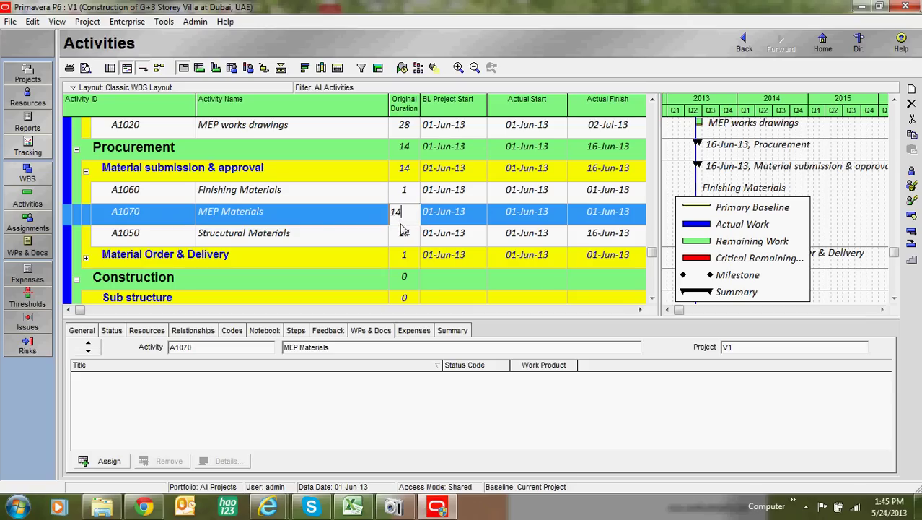
pyautogui.click(405, 193)
pyautogui.write('14')
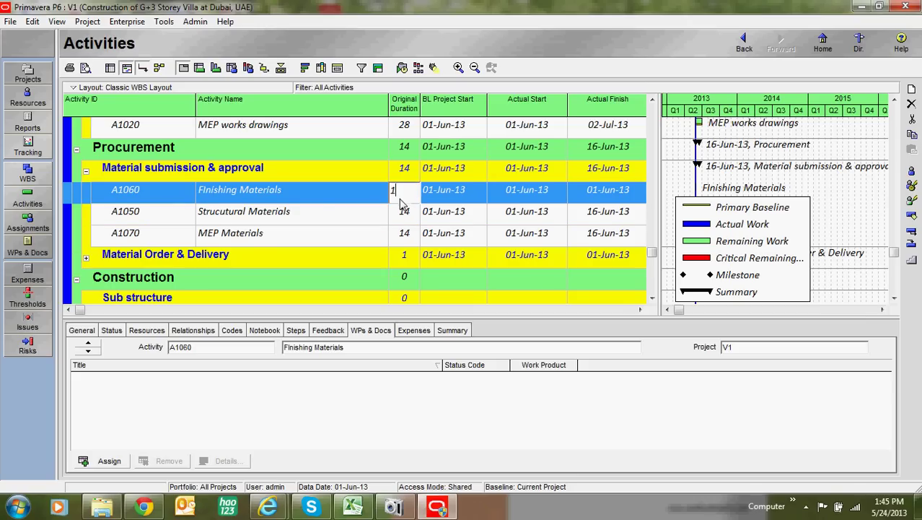
pyautogui.click(406, 233)
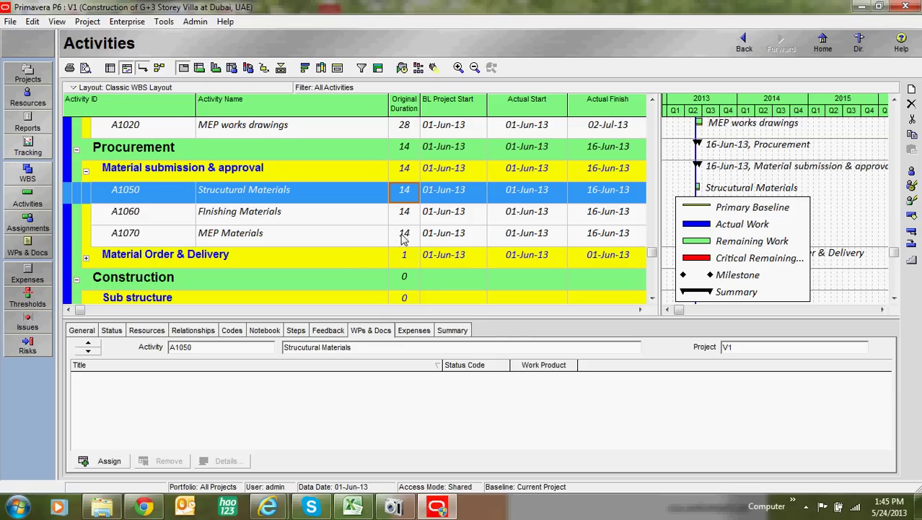
pyautogui.press('Down')
pyautogui.press('Down')
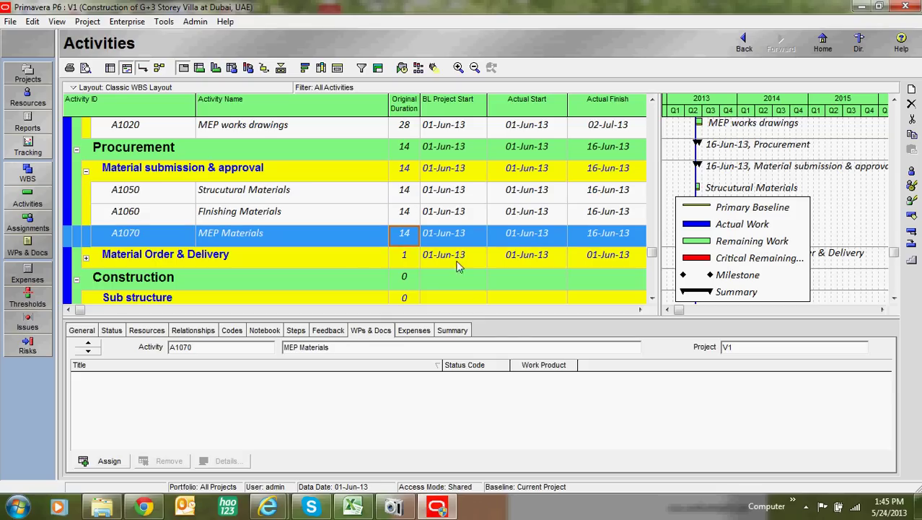
# Step: Set the original duration of the MEP Materials activity under Material submission & approval to 28
pyautogui.click(406, 211)
pyautogui.click(404, 192)
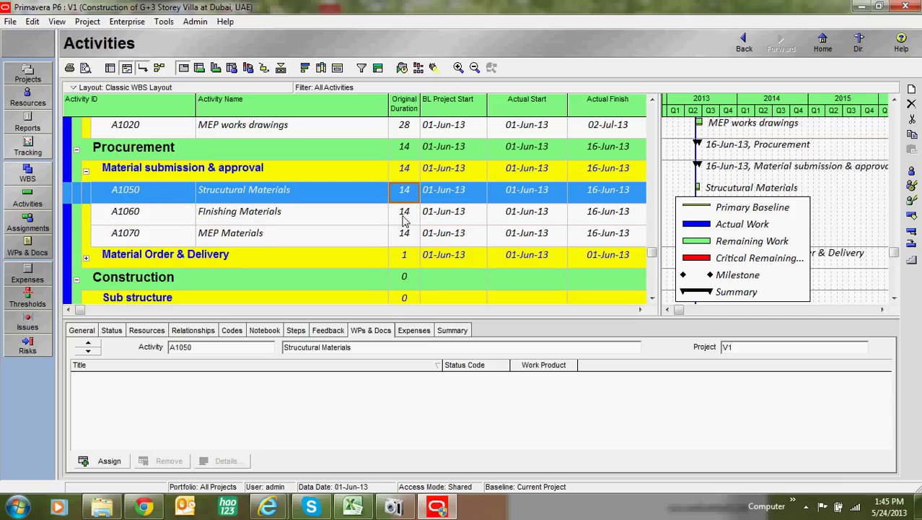
pyautogui.click(406, 220)
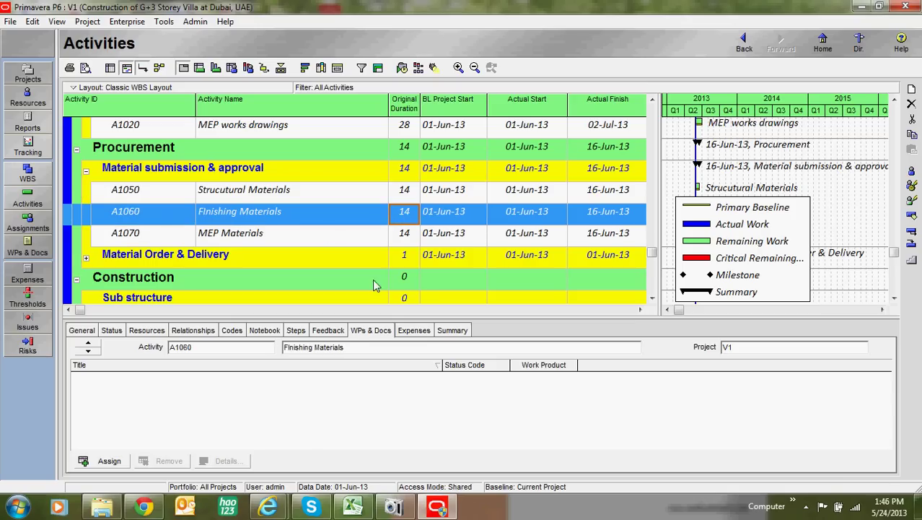
pyautogui.click(405, 234)
pyautogui.write('28')
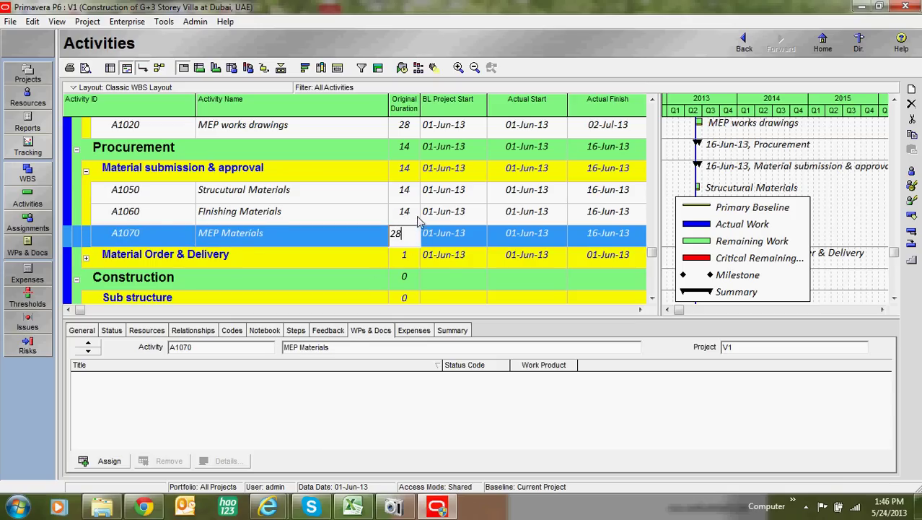
pyautogui.click(419, 217)
pyautogui.click(413, 196)
pyautogui.click(412, 219)
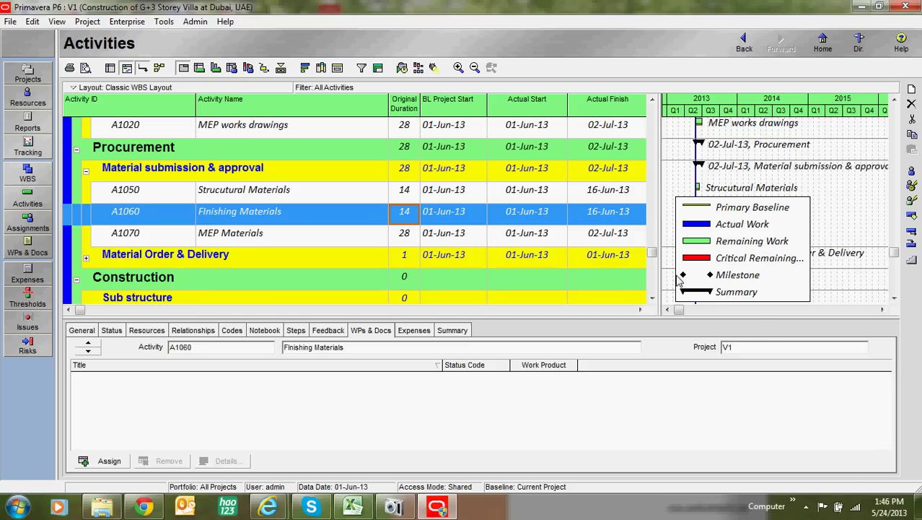
pyautogui.click(652, 298)
pyautogui.click(652, 298)
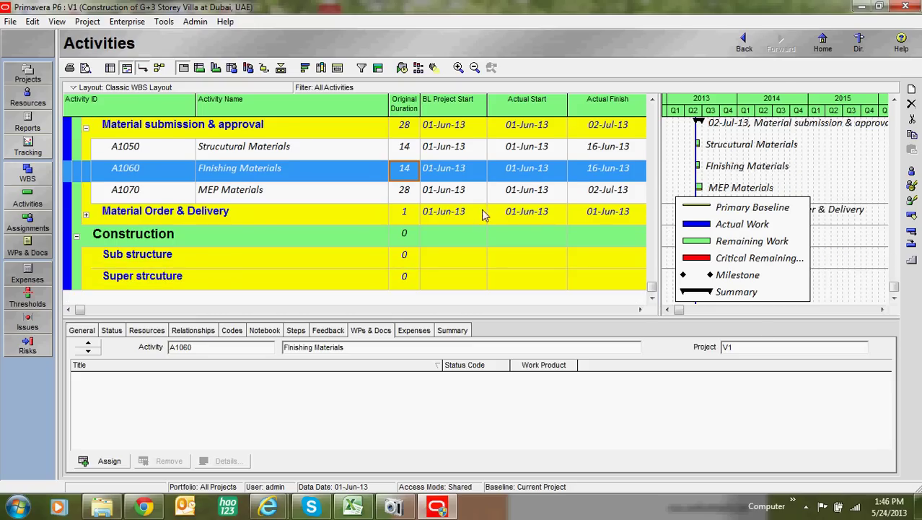
pyautogui.click(408, 195)
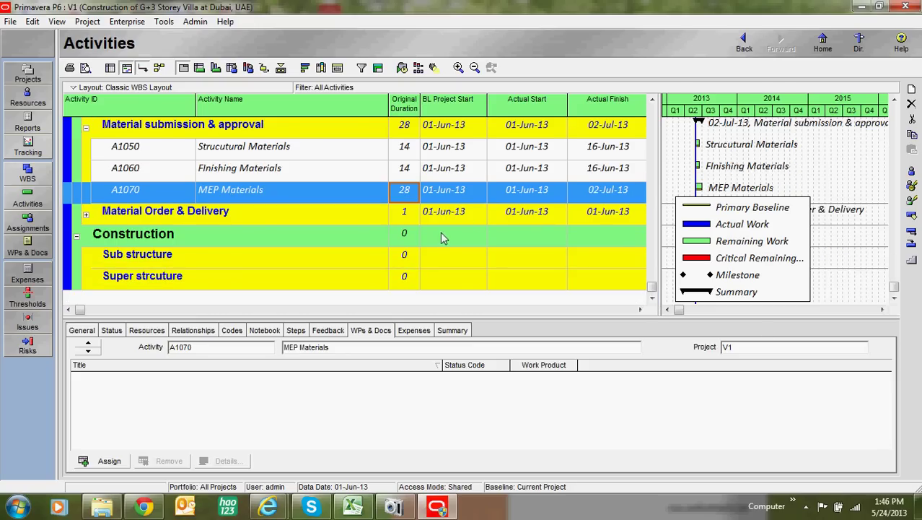
pyautogui.click(410, 193)
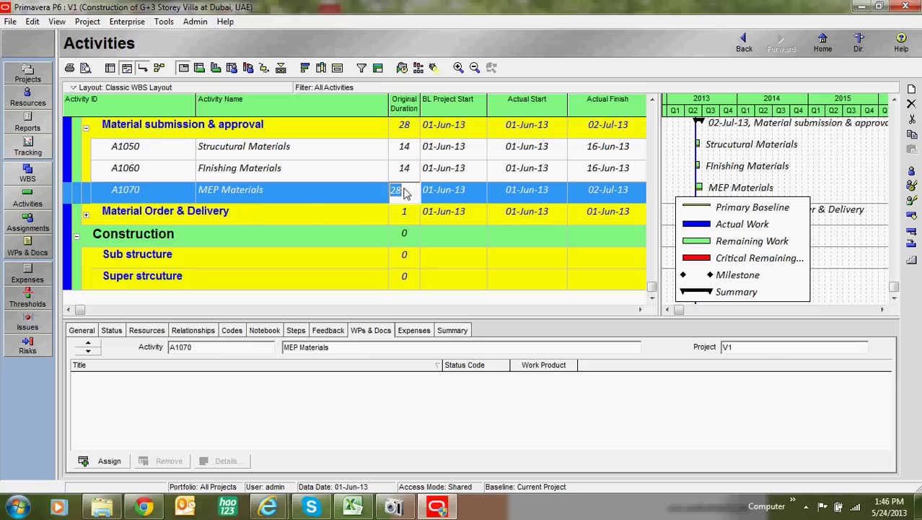
pyautogui.click(393, 177)
pyautogui.click(412, 197)
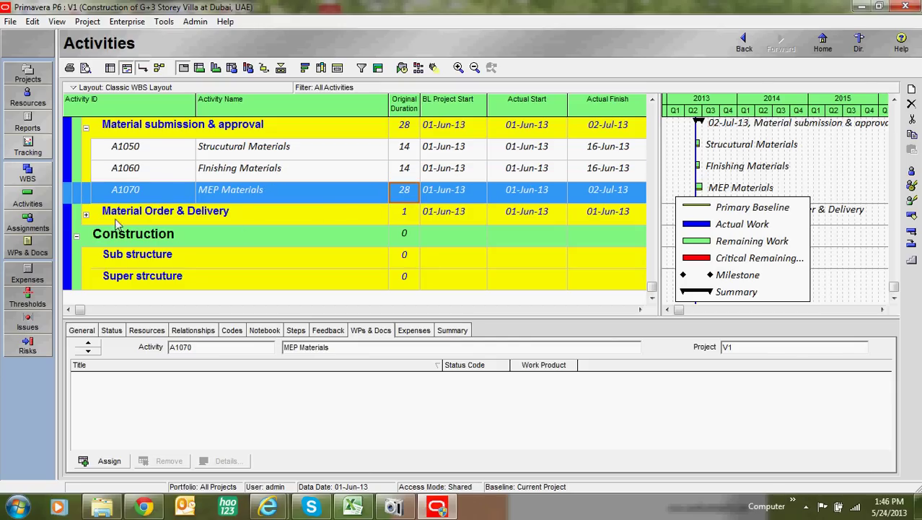
# Step: Expand Material Order & Delivery and copy the three material activities from Material submission & approval
pyautogui.click(130, 218)
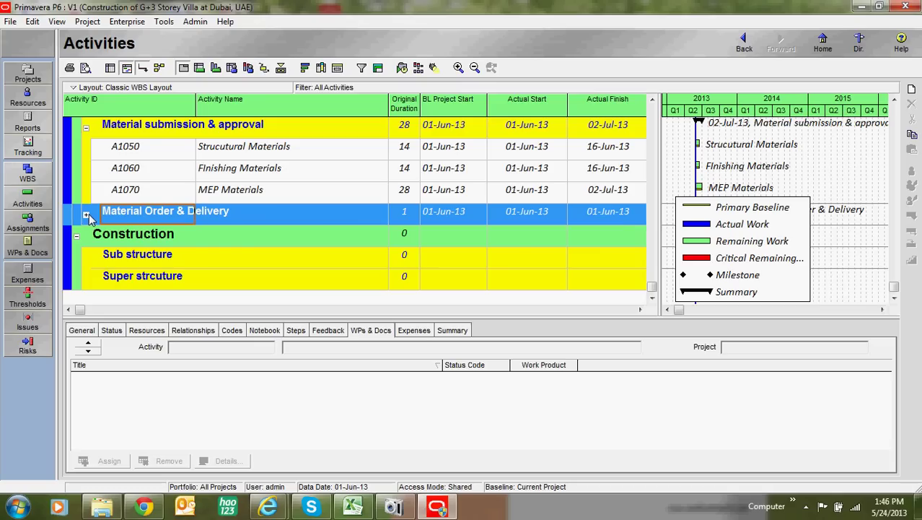
pyautogui.press('Insert')
pyautogui.click(248, 192)
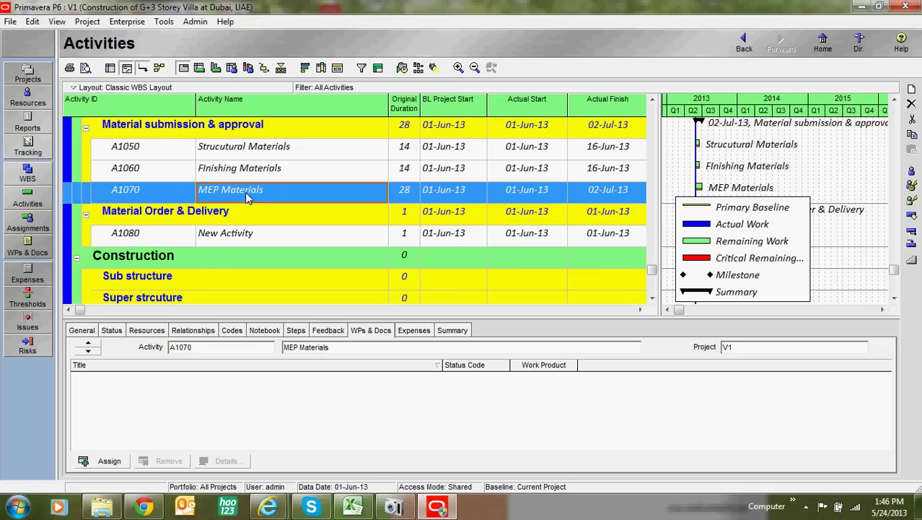
pyautogui.click(257, 148)
pyautogui.keyDown('ctrl'); pyautogui.click(244, 176); pyautogui.keyUp('ctrl')
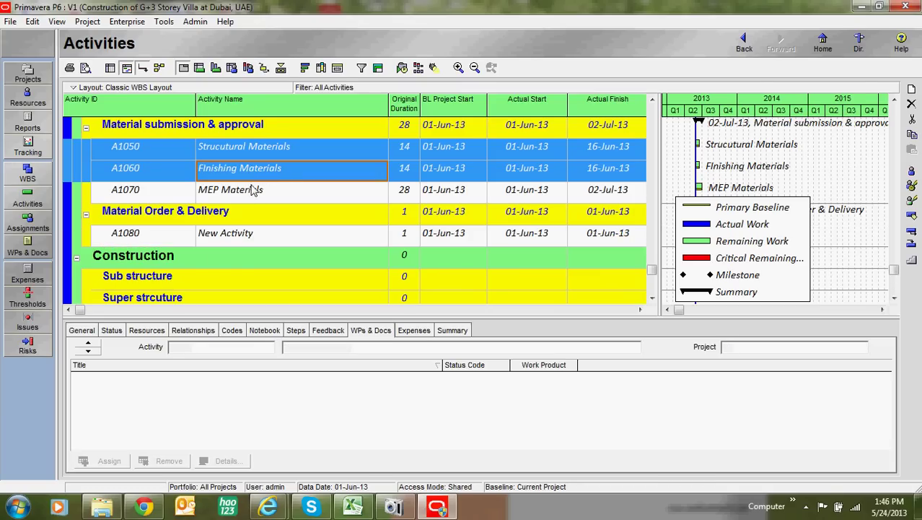
pyautogui.keyDown('ctrl'); pyautogui.click(249, 188); pyautogui.keyUp('ctrl')
pyautogui.rightClick(250, 169)
pyautogui.click(322, 208)
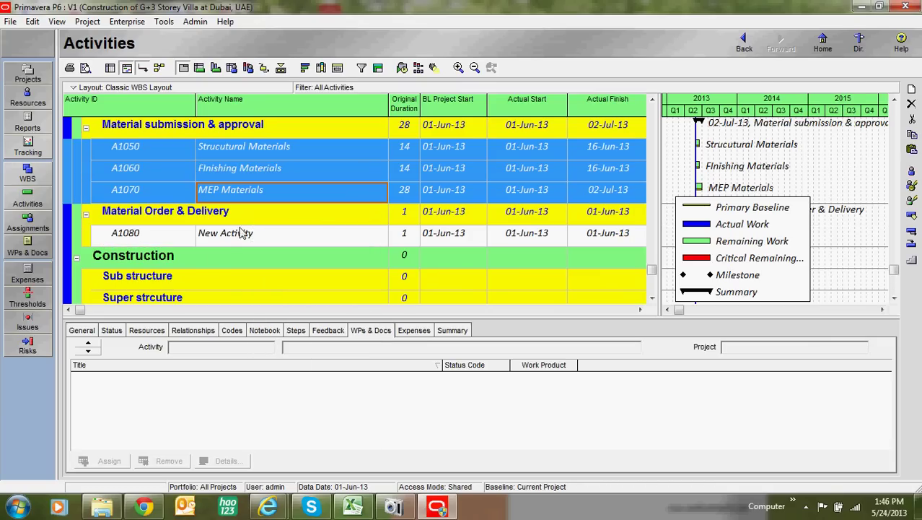
# Step: Paste the copied activities with all their information into Material Order & Delivery, incrementing the activity IDs by 10
pyautogui.rightClick(175, 236)
pyautogui.click(225, 267)
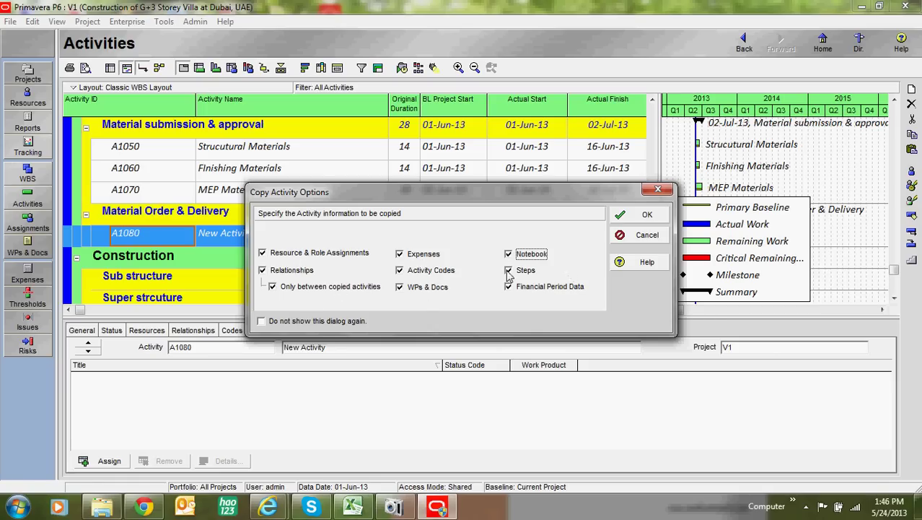
pyautogui.click(642, 214)
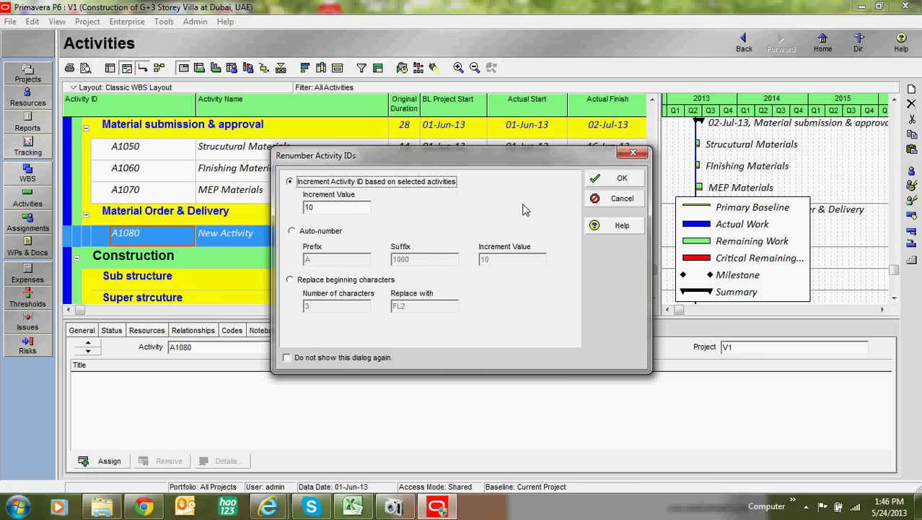
pyautogui.click(335, 210)
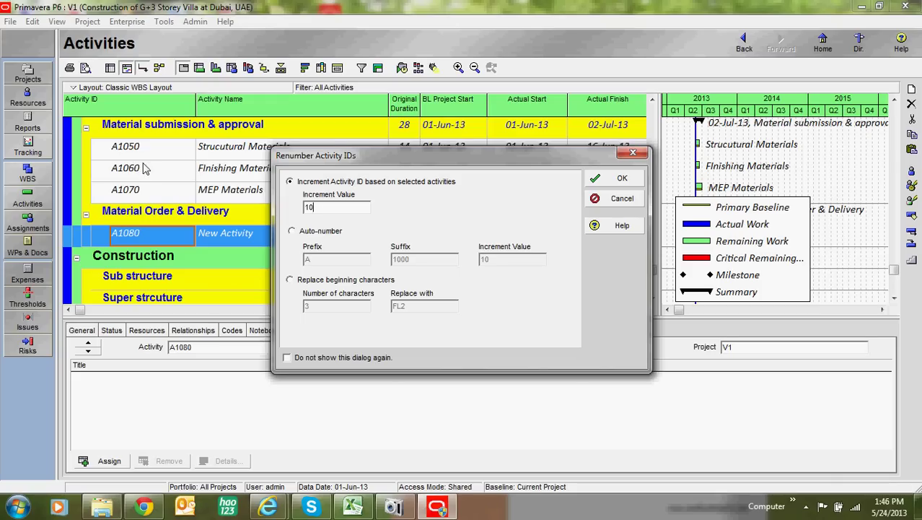
pyautogui.doubleClick(309, 208)
pyautogui.write('5')
pyautogui.write('1')
pyautogui.doubleClick(326, 212)
pyautogui.write('0')
pyautogui.click(613, 183)
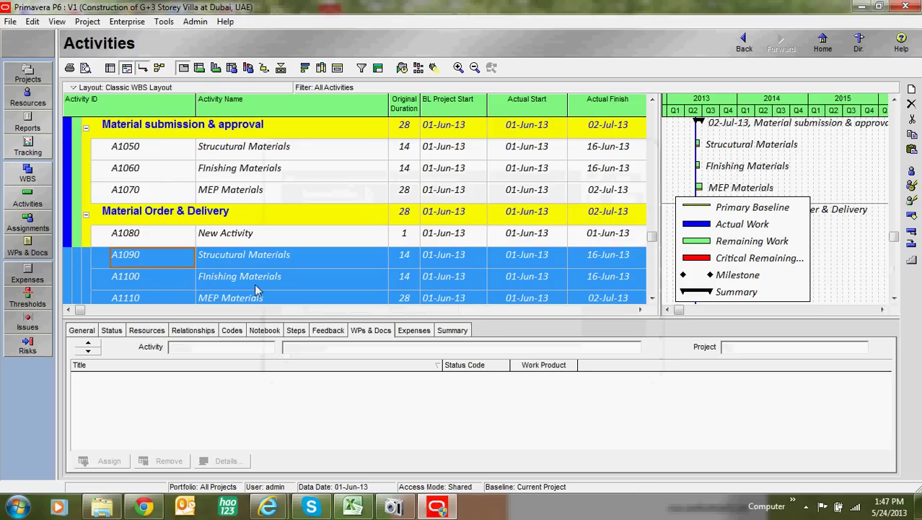
# Step: Delete the placeholder activity New Activity from Material Order & Delivery
pyautogui.scroll(-1, 209, 230)
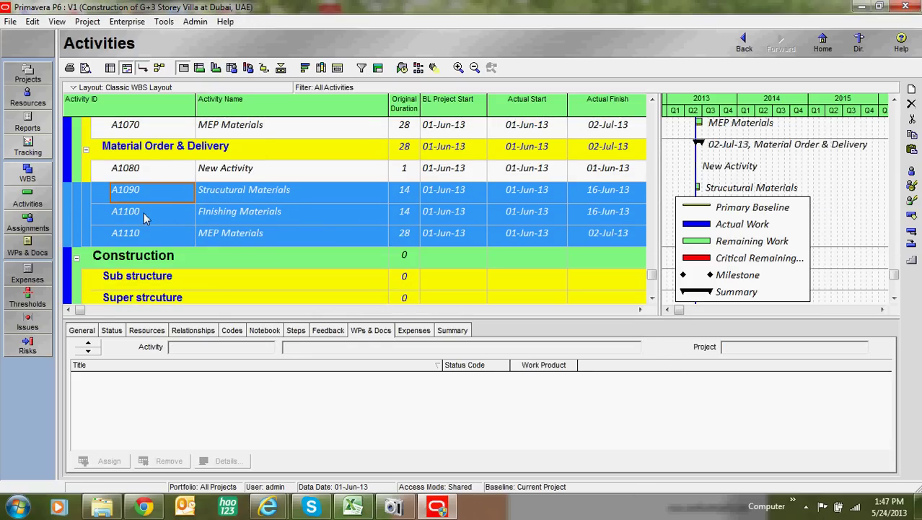
pyautogui.scroll(2, 160, 245)
pyautogui.click(179, 238)
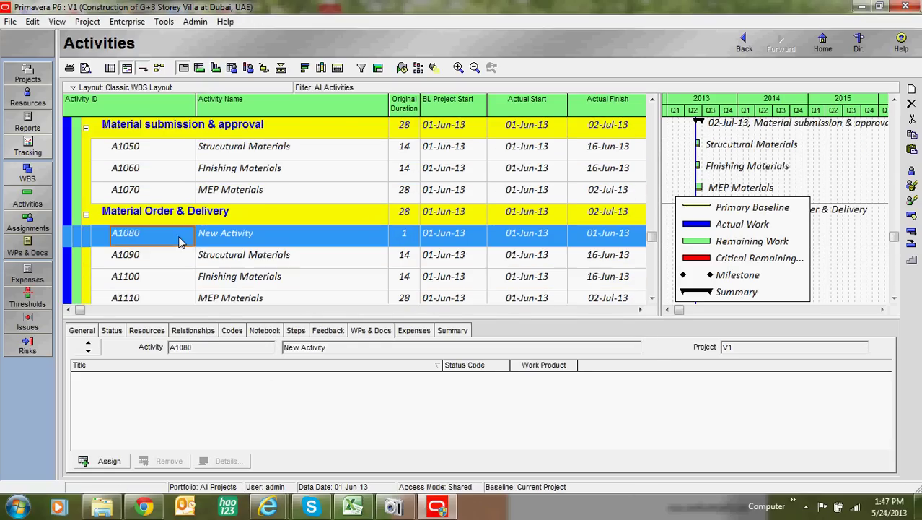
pyautogui.press('Delete')
pyautogui.click(418, 293)
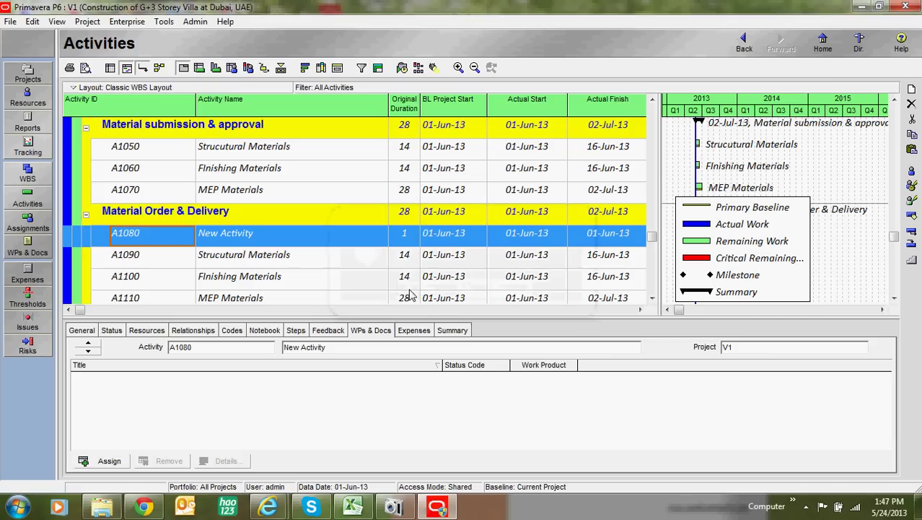
pyautogui.click(313, 254)
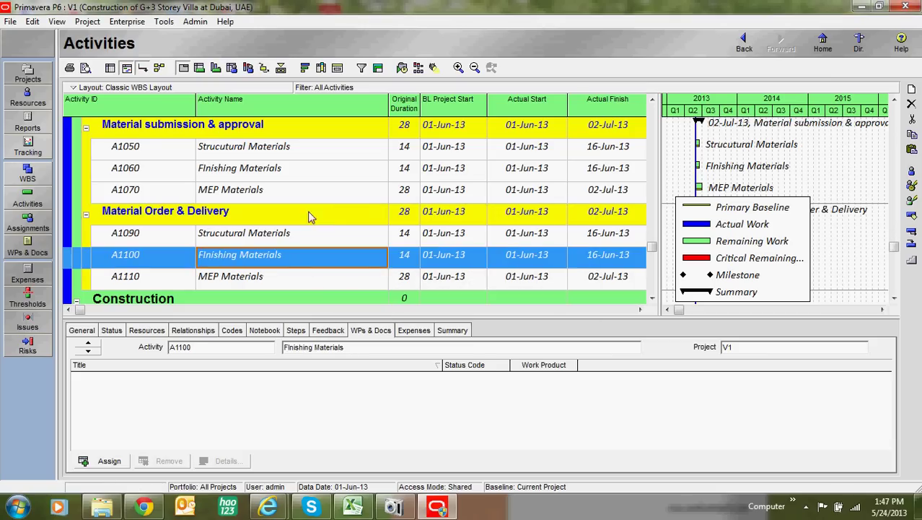
# Step: Compare the activities under Material submission & approval with the copies under Material Order & Delivery
pyautogui.click(309, 153)
pyautogui.click(308, 169)
pyautogui.click(244, 190)
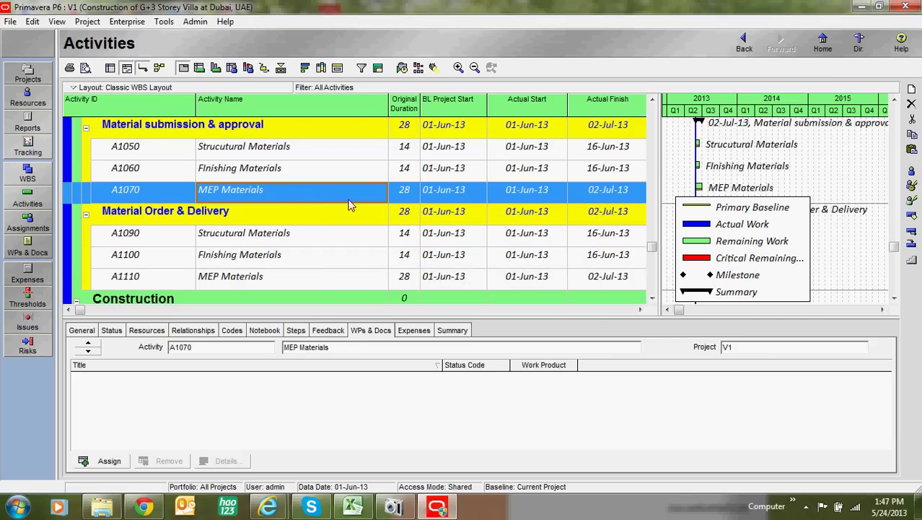
pyautogui.click(238, 233)
pyautogui.scroll(-1, 273, 226)
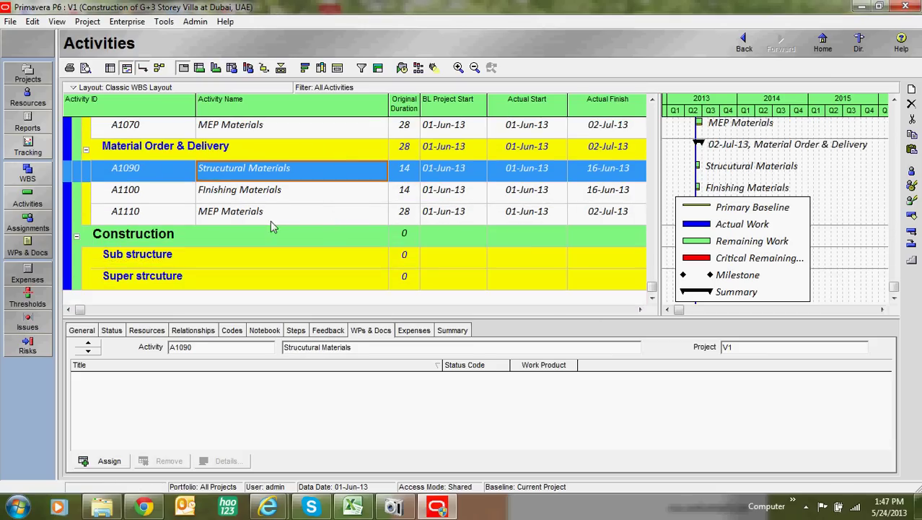
pyautogui.press('Down')
pyautogui.press('Down')
pyautogui.scroll(1, 275, 231)
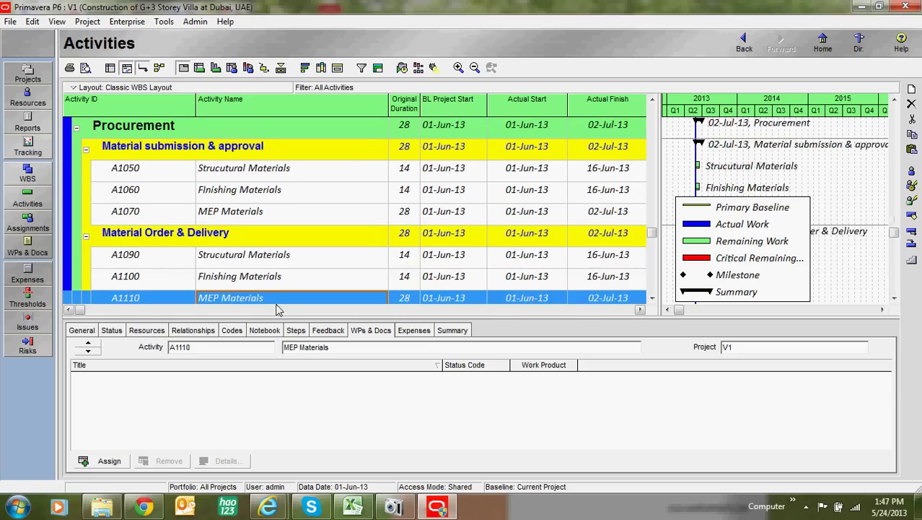
pyautogui.scroll(-1, 285, 217)
pyautogui.scroll(-1, 274, 213)
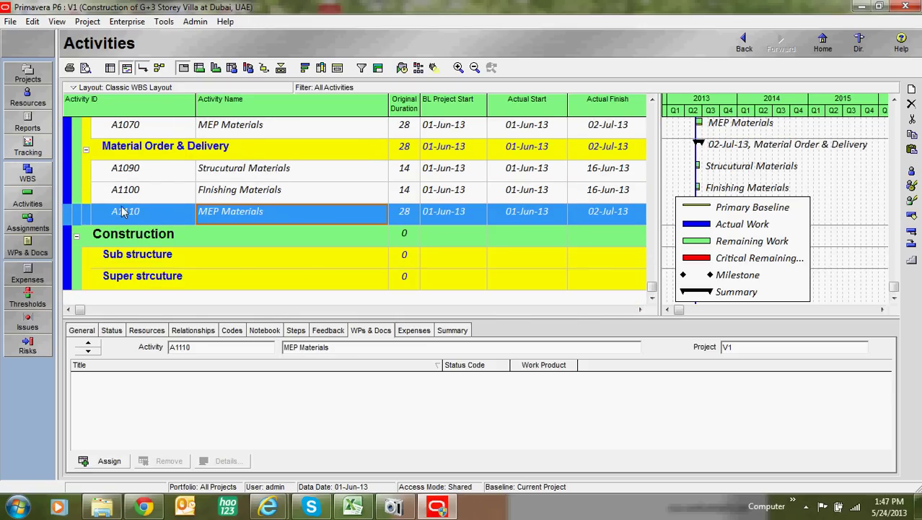
# Step: Add an activity named "Foundation works" under Sub structure in Construction
pyautogui.click(202, 254)
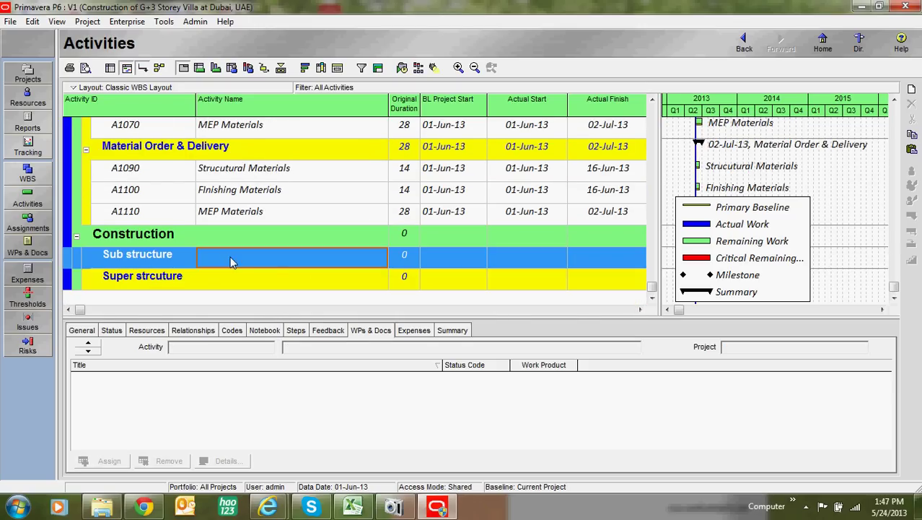
pyautogui.click(911, 88)
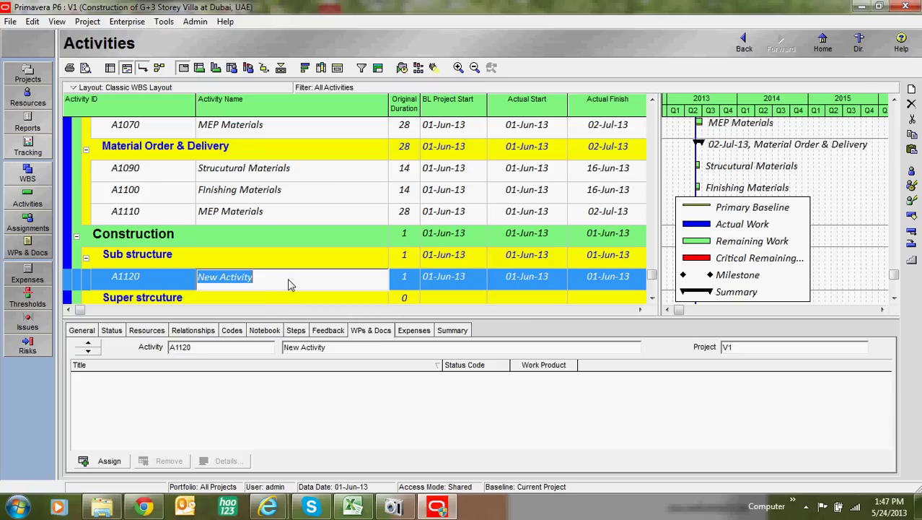
pyautogui.write('F')
pyautogui.write('oun')
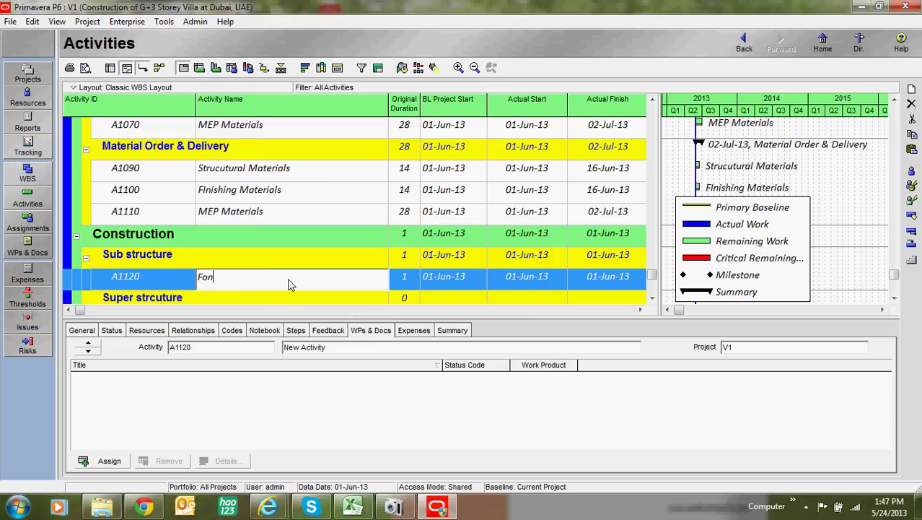
pyautogui.press('BackSpace')
pyautogui.write('undation works')
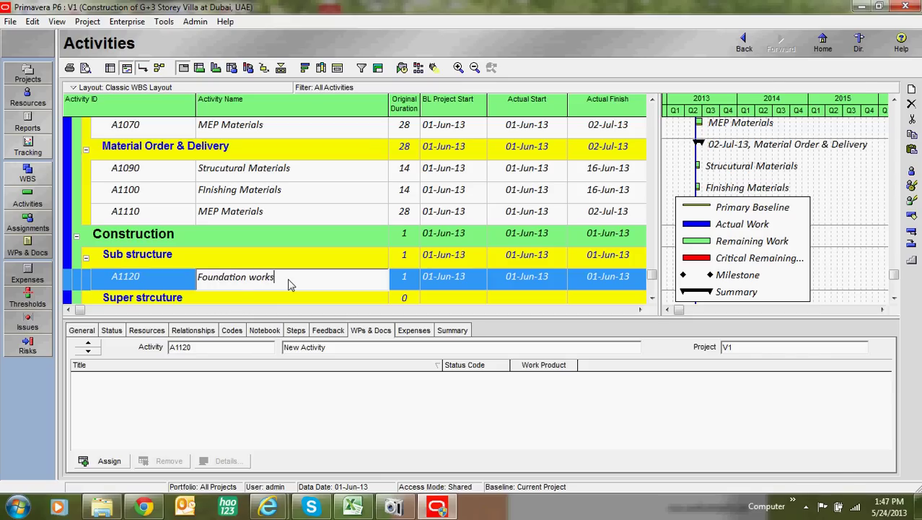
pyautogui.click(911, 88)
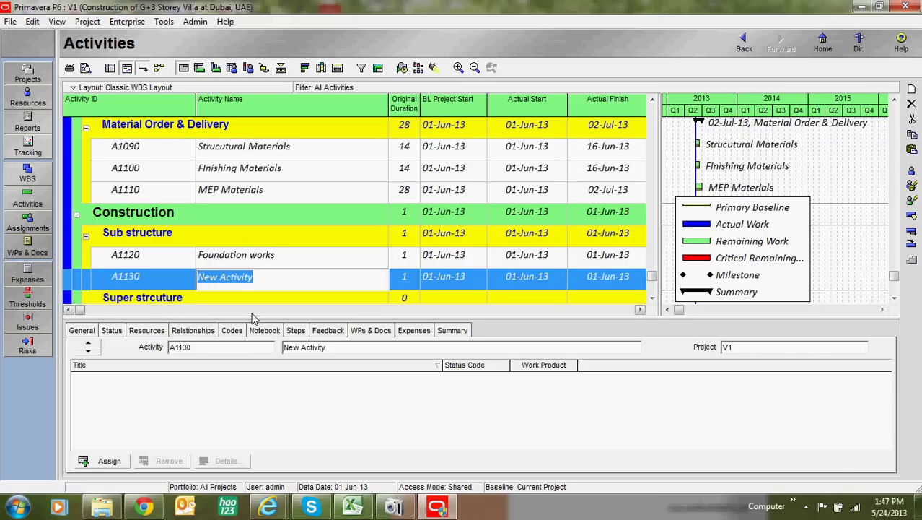
pyautogui.write('b')
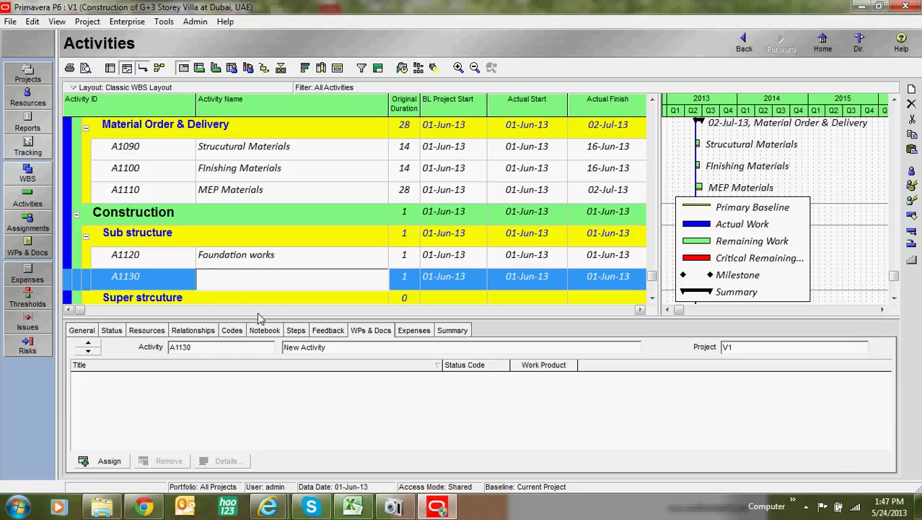
pyautogui.click(461, 282)
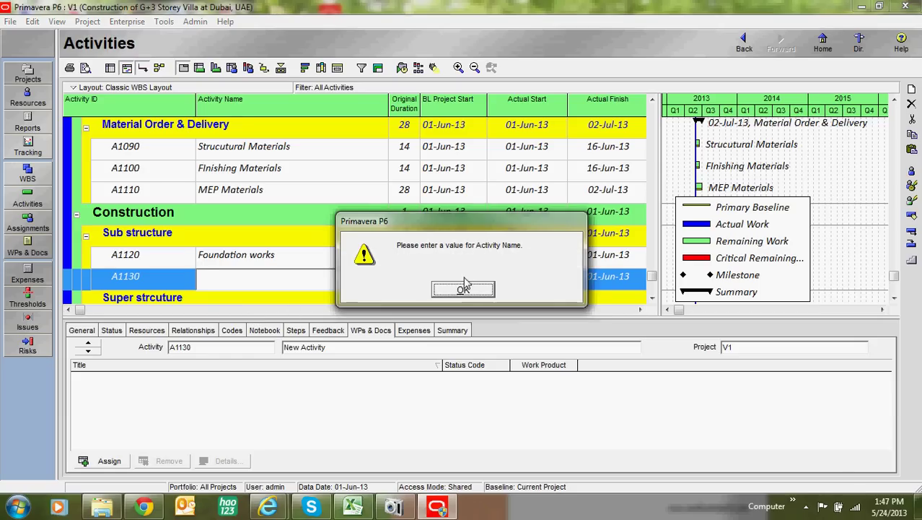
pyautogui.click(441, 291)
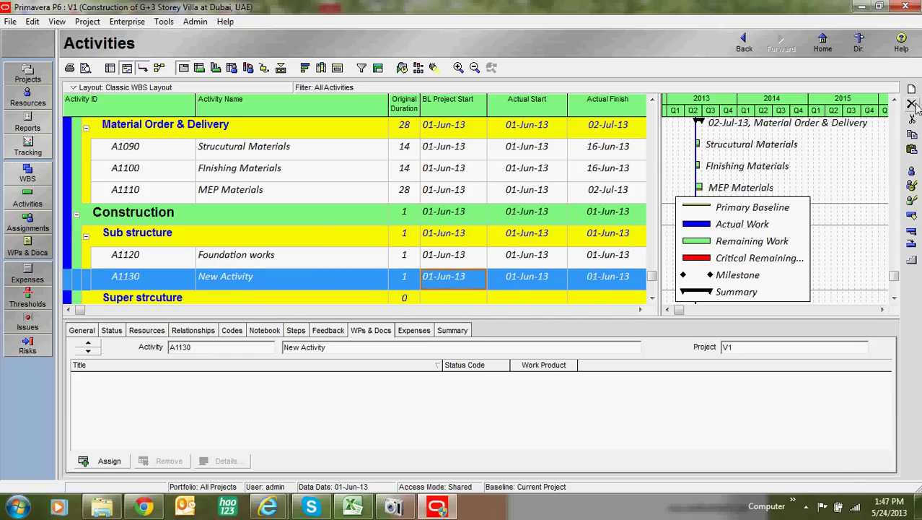
pyautogui.click(913, 106)
pyautogui.click(428, 290)
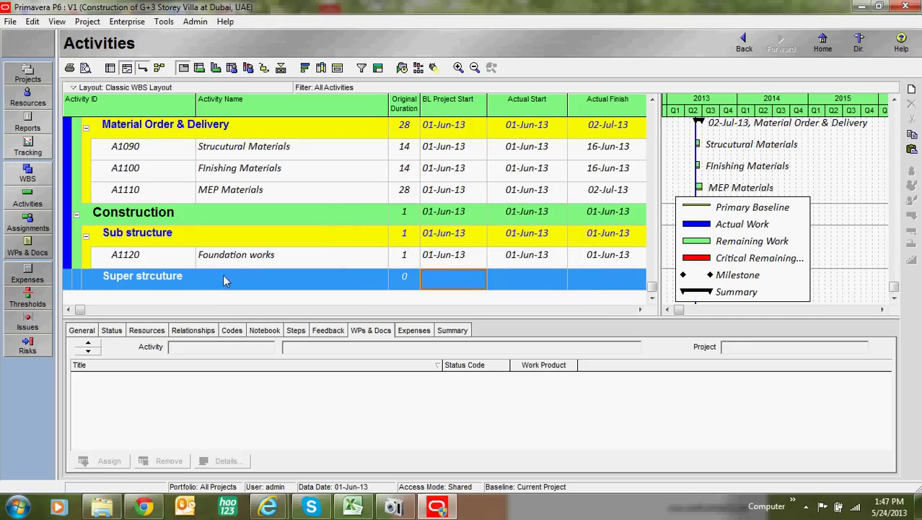
# Step: Add an activity named "Structure works" under Super strcuture in Construction
pyautogui.click(911, 88)
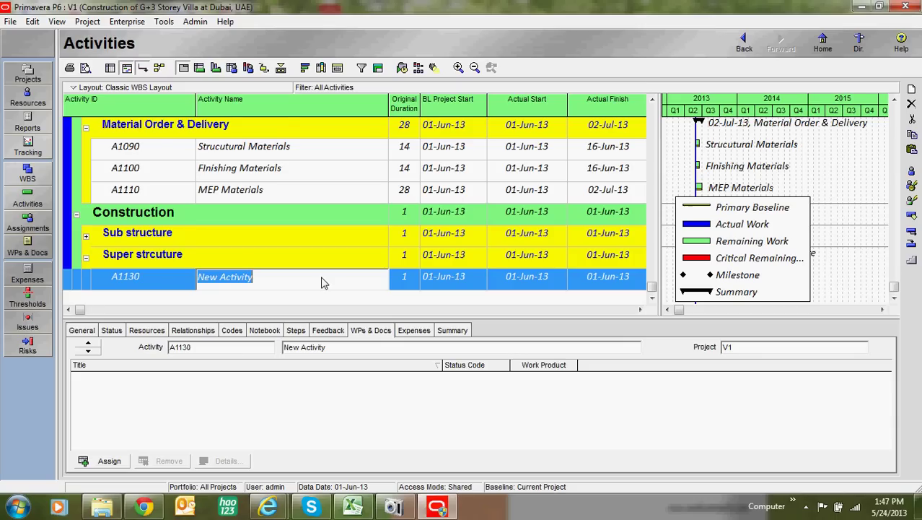
pyautogui.press('BackSpace')
pyautogui.write('A')
pyautogui.press('BackSpace')
pyautogui.write('Stru')
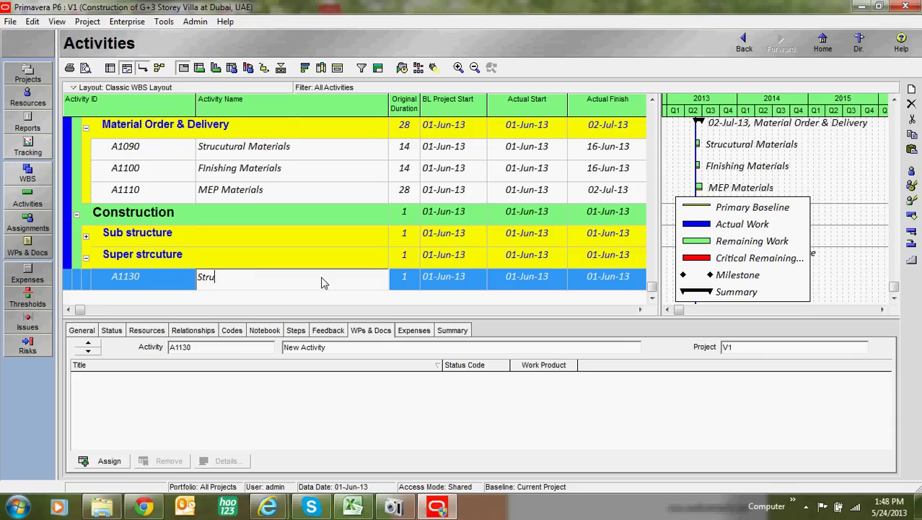
pyautogui.write('cture works')
# Step: Add another activity named "Finishing works" under Super strcuture, below Structure works
pyautogui.click(911, 89)
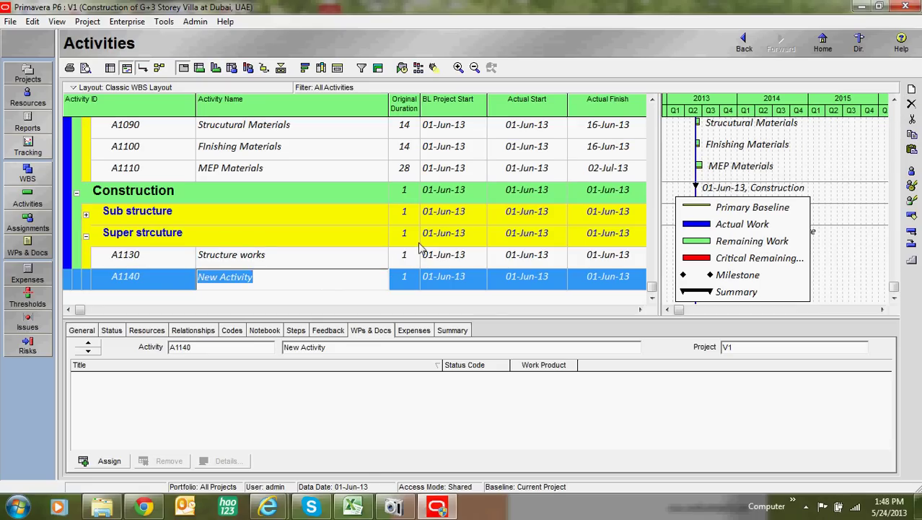
pyautogui.write('Fins')
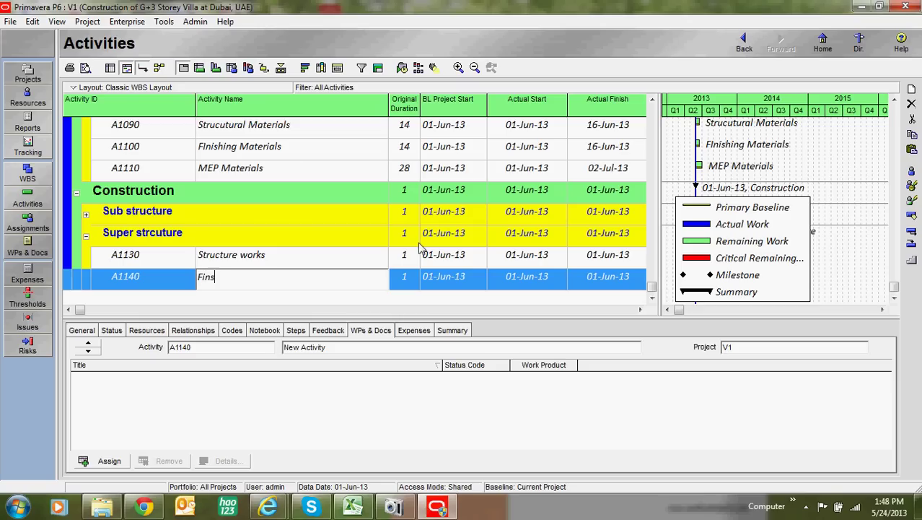
pyautogui.write('ig')
pyautogui.press('BackSpace')
pyautogui.press('BackSpace')
pyautogui.write('ishing works')
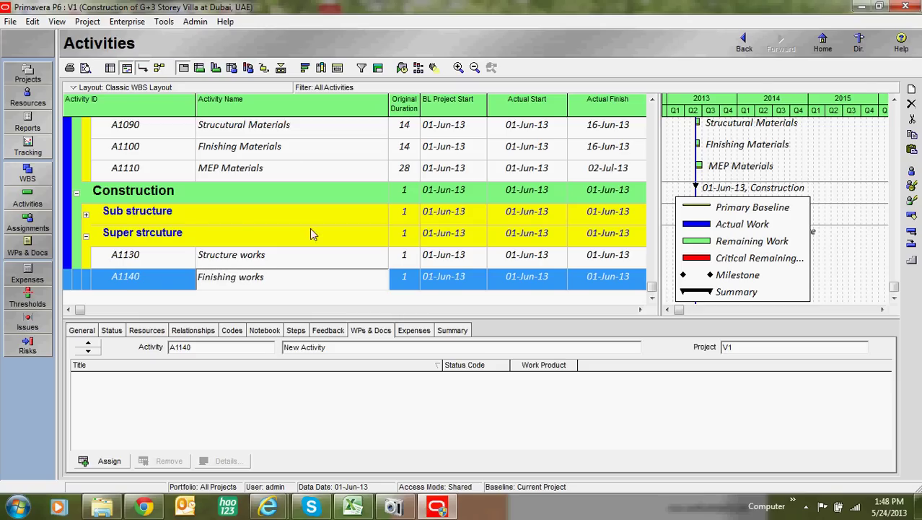
pyautogui.click(294, 252)
pyautogui.click(354, 243)
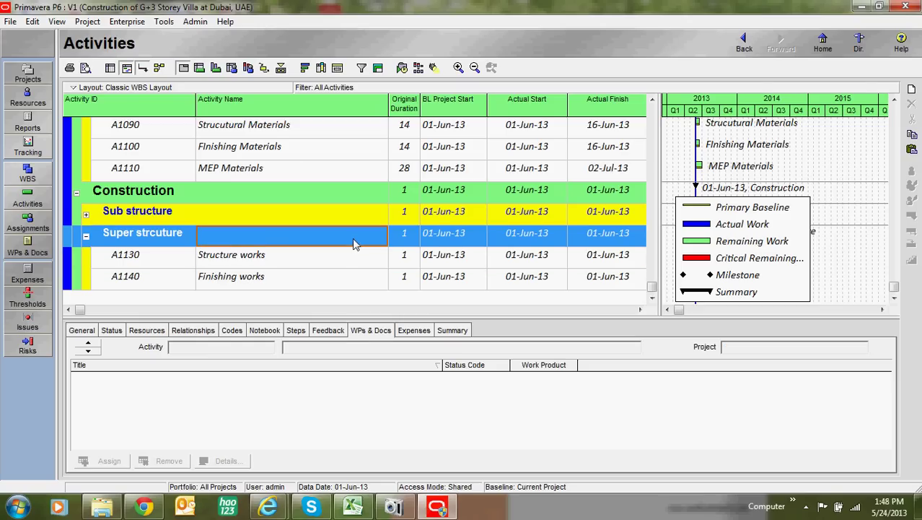
# Step: Expand Sub structure and set the original duration of Foundation works to 90
pyautogui.click(86, 215)
pyautogui.click(266, 232)
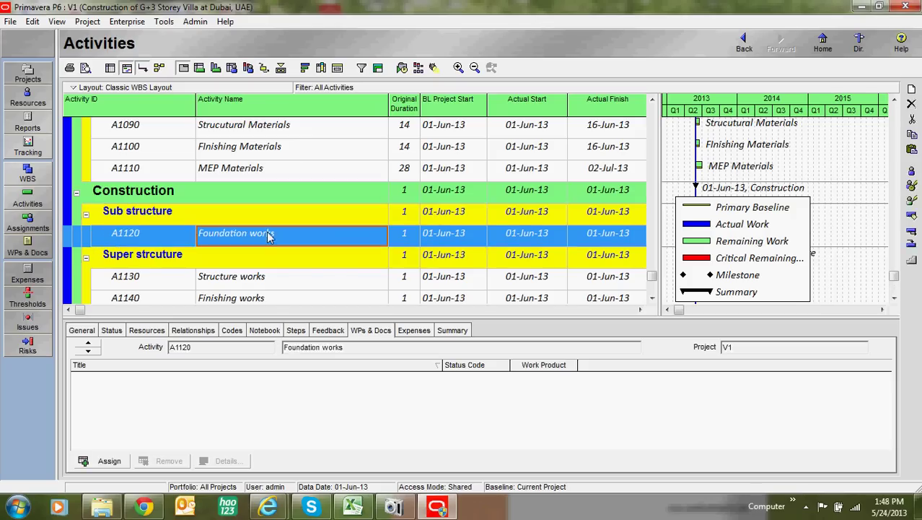
pyautogui.click(265, 218)
pyautogui.scroll(-1, 433, 285)
pyautogui.scroll(3, 415, 293)
pyautogui.scroll(-1, 433, 256)
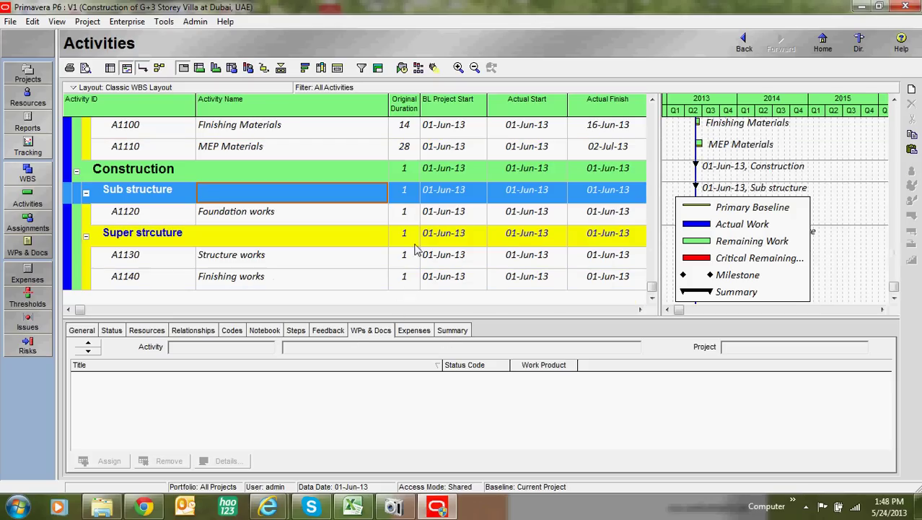
pyautogui.click(404, 217)
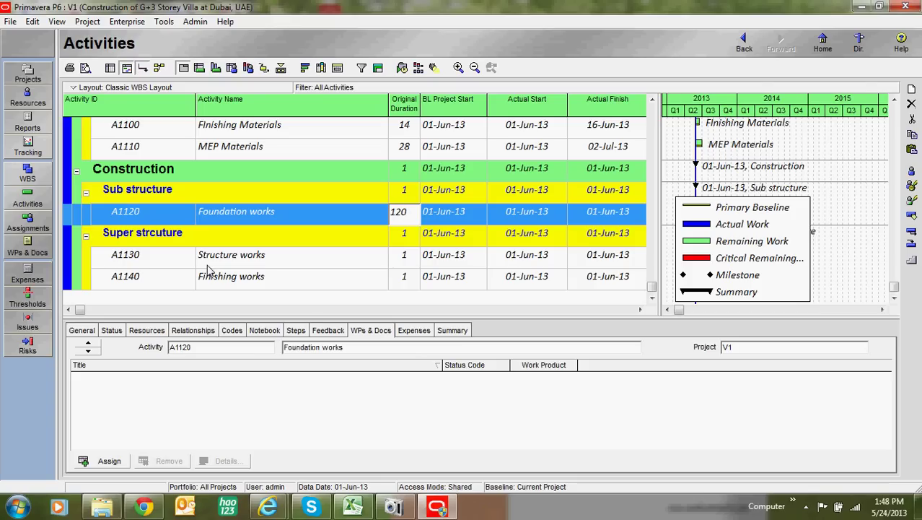
pyautogui.moveTo(411, 217); pyautogui.dragTo(332, 218)
pyautogui.write('90')
pyautogui.press('Return')
pyautogui.scroll(1, 408, 257)
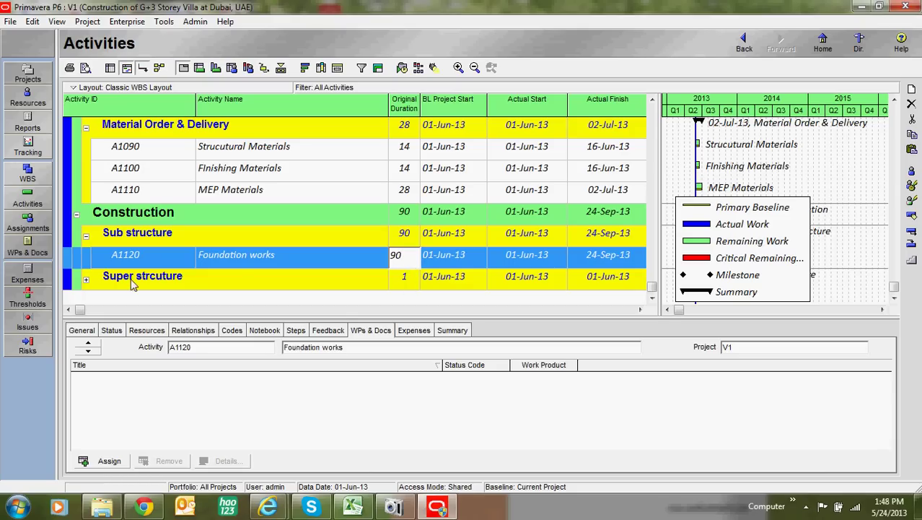
# Step: Set the original duration of Structure works under Super strcuture to 60
pyautogui.click(86, 280)
pyautogui.click(86, 280)
pyautogui.click(407, 261)
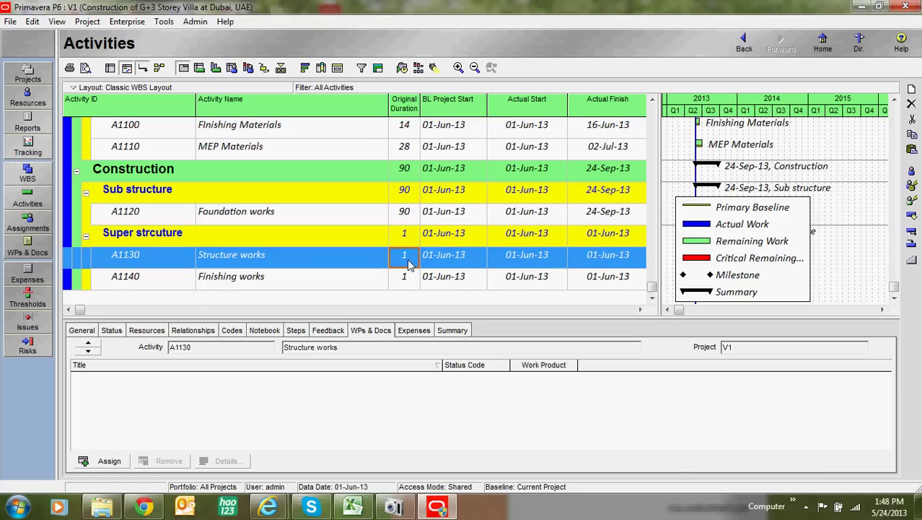
pyautogui.click(408, 262)
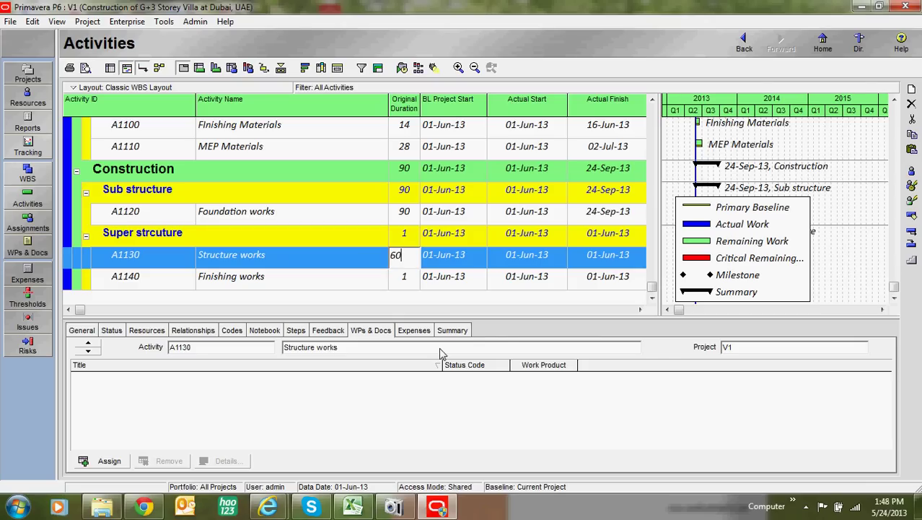
pyautogui.press('Return')
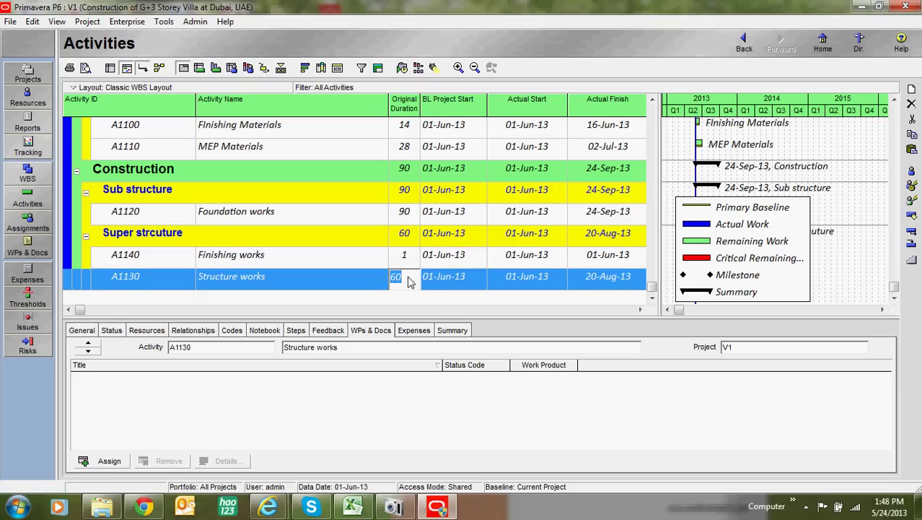
# Step: Set the original duration of Finishing works under Super strcuture to 90
pyautogui.click(406, 257)
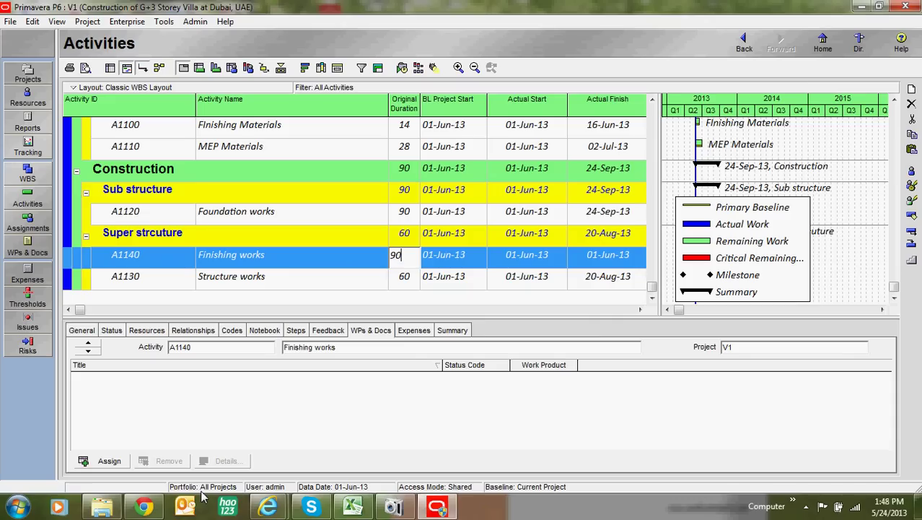
pyautogui.click(444, 277)
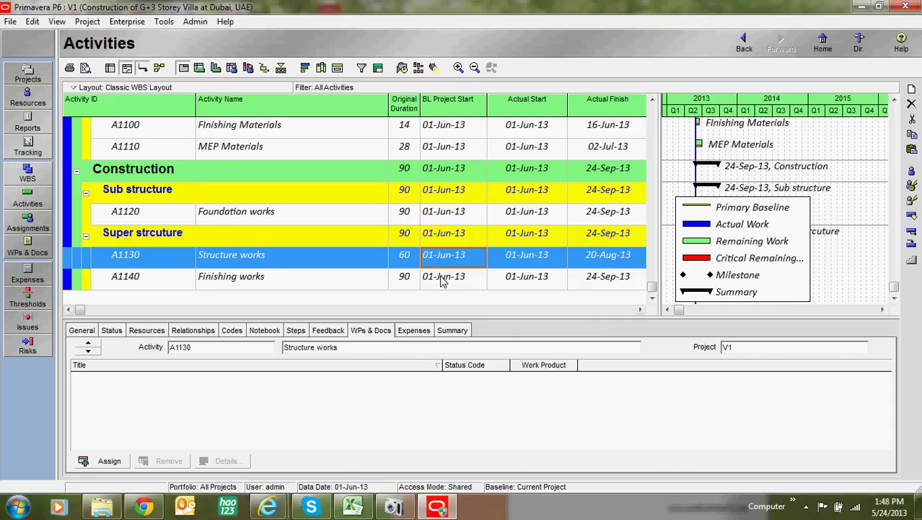
pyautogui.click(443, 280)
pyautogui.press('Up')
# Step: Show the general details of the Project Start activity under Milestones and set its activity type to Start Milestone
pyautogui.scroll(6, 469, 238)
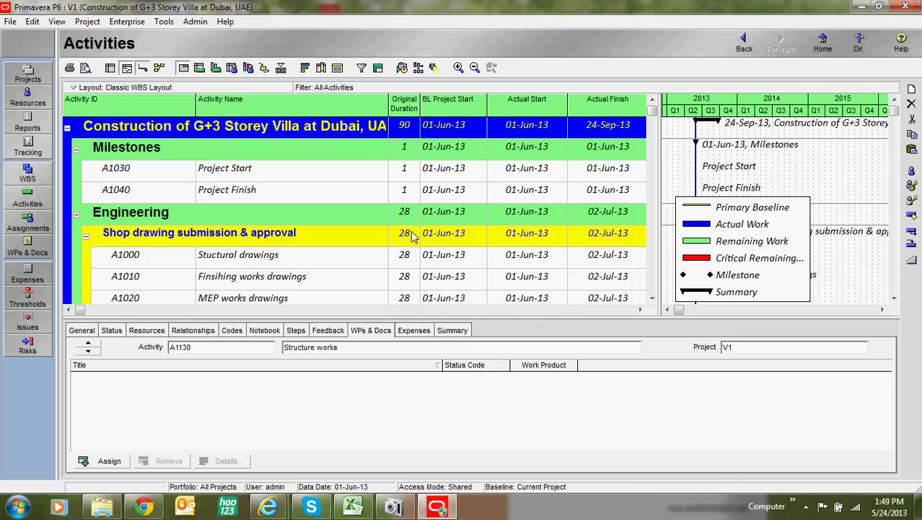
pyautogui.click(368, 173)
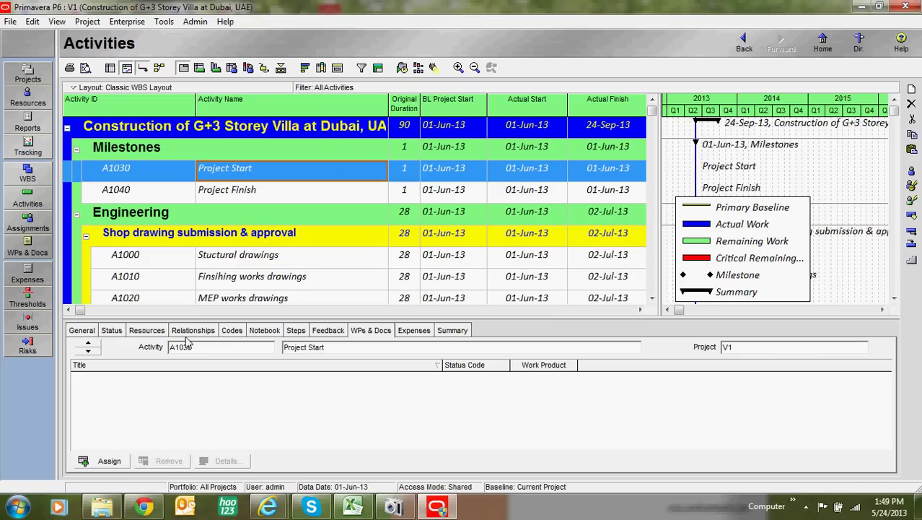
pyautogui.moveTo(204, 321); pyautogui.dragTo(201, 342)
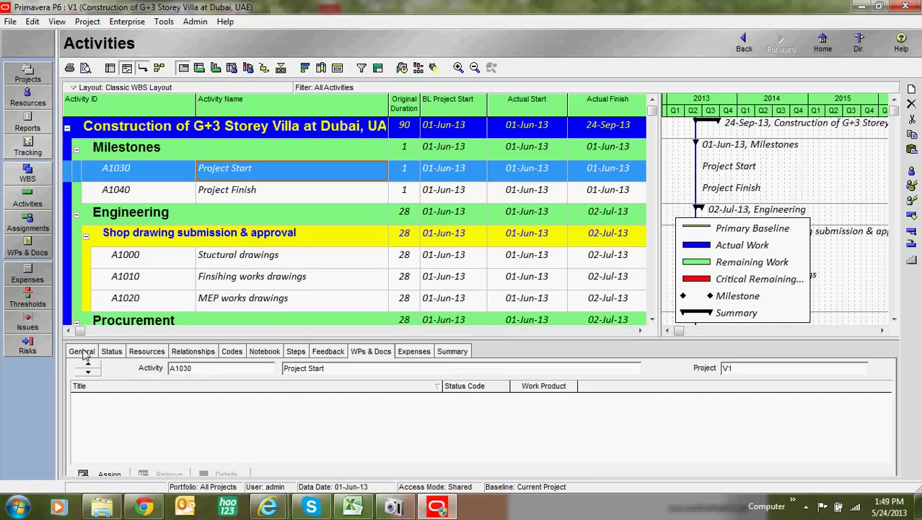
pyautogui.click(82, 351)
pyautogui.moveTo(146, 341); pyautogui.dragTo(148, 272)
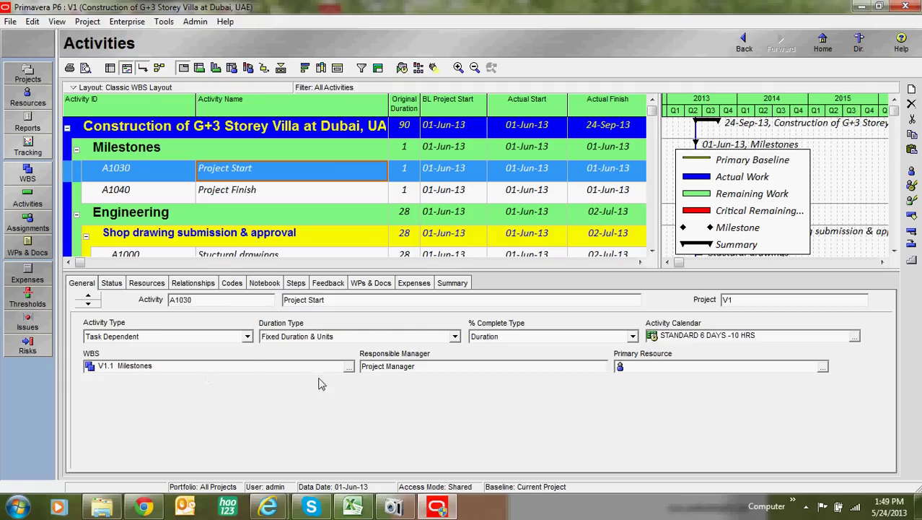
pyautogui.click(248, 336)
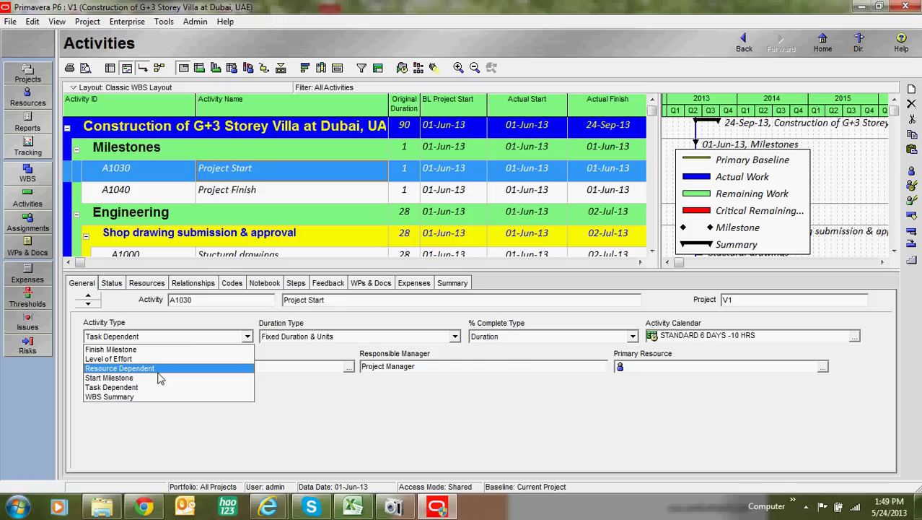
pyautogui.click(160, 378)
# Step: Set the activity type of Project Finish to Finish Milestone and check the durations and dates of both milestones
pyautogui.click(385, 192)
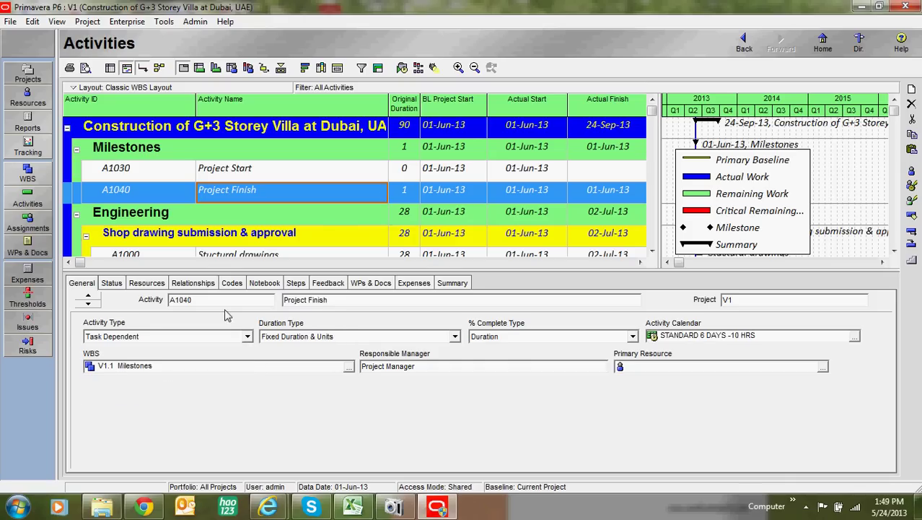
pyautogui.click(248, 336)
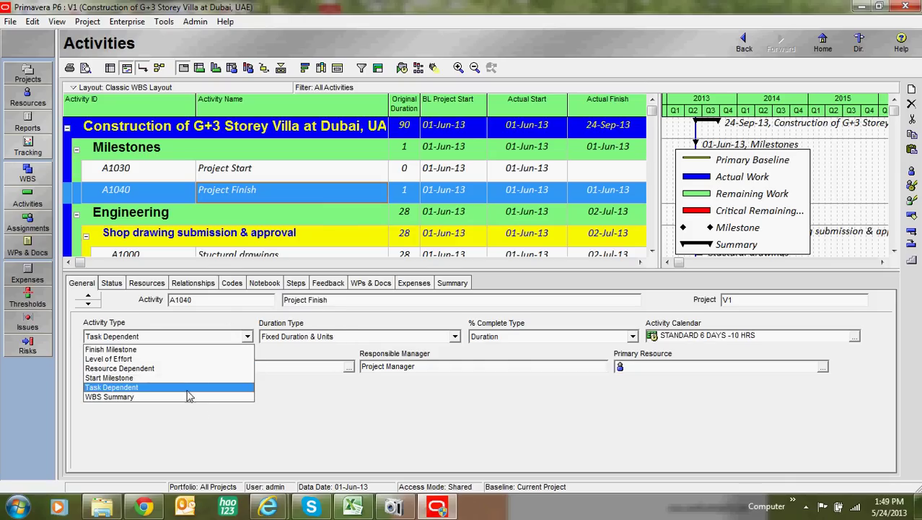
pyautogui.click(145, 349)
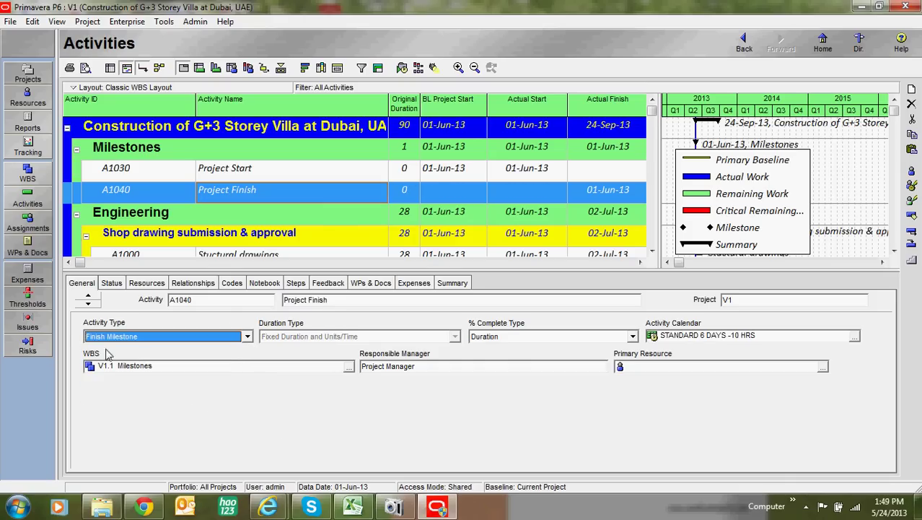
pyautogui.click(473, 168)
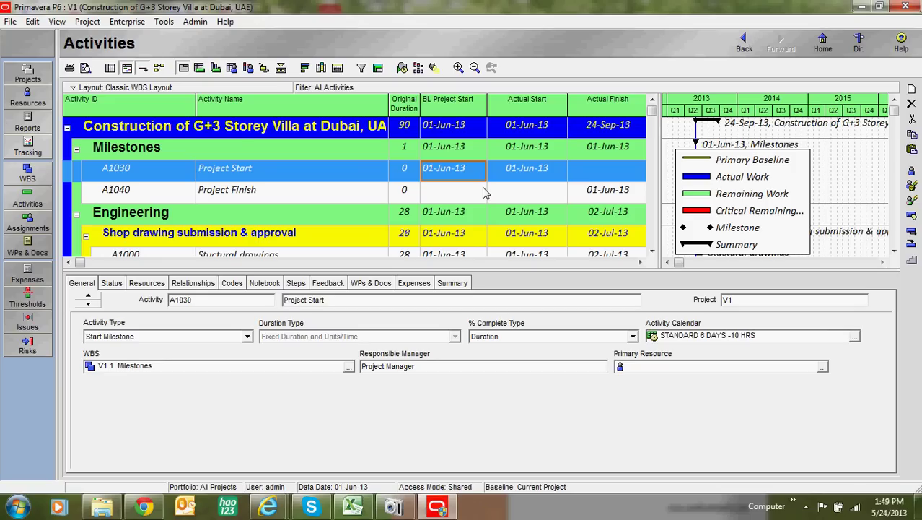
pyautogui.click(408, 189)
pyautogui.press('Up')
pyautogui.click(443, 171)
pyautogui.click(451, 193)
pyautogui.click(449, 173)
# Step: Open the column settings of the activity table and remove BL Project Start from the selected columns
pyautogui.click(323, 68)
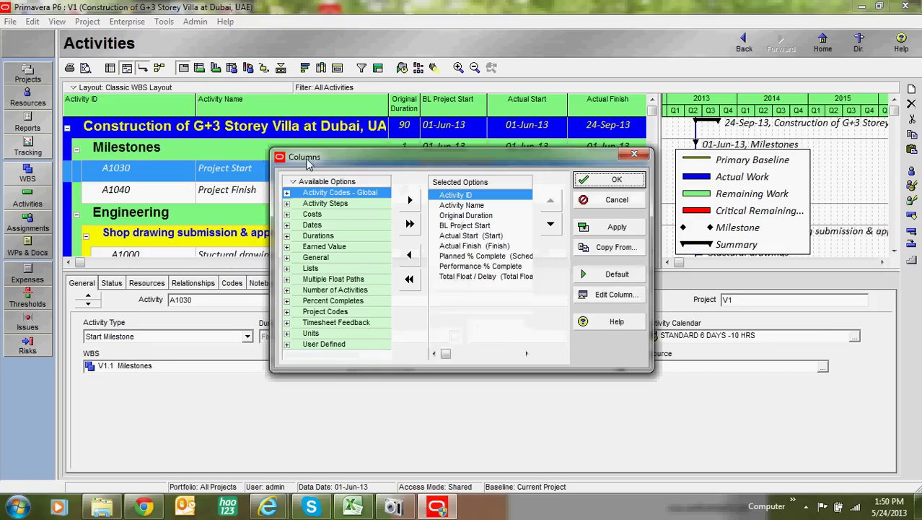
pyautogui.click(476, 206)
pyautogui.click(480, 218)
pyautogui.click(492, 228)
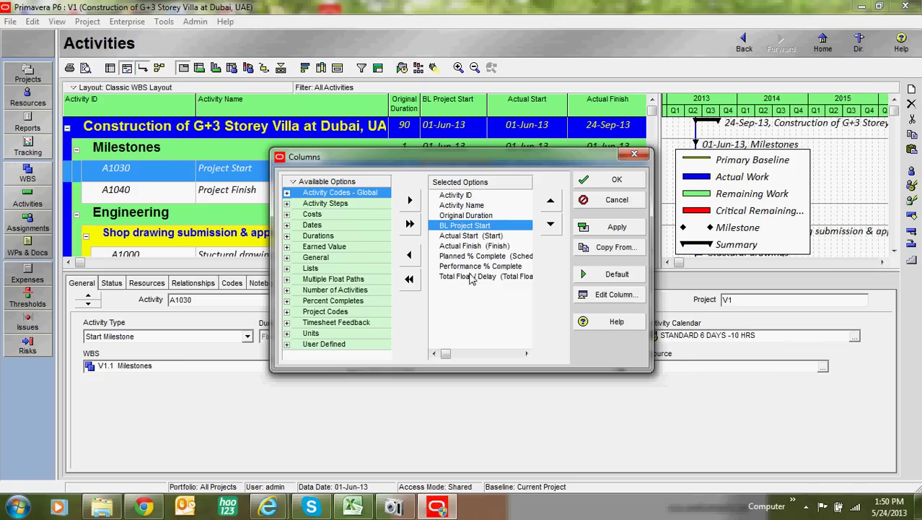
pyautogui.click(409, 254)
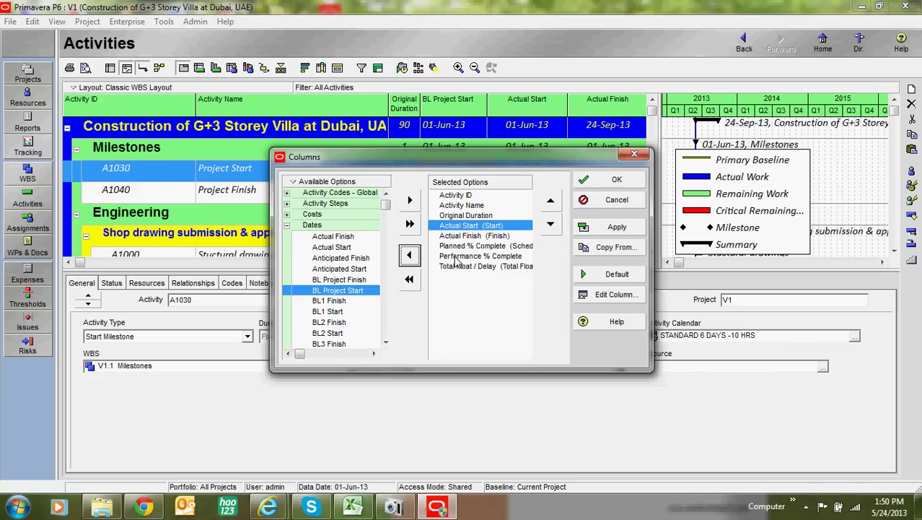
# Step: Remove the Planned % Complete column from the selected columns of the activity table
pyautogui.click(503, 246)
pyautogui.click(503, 257)
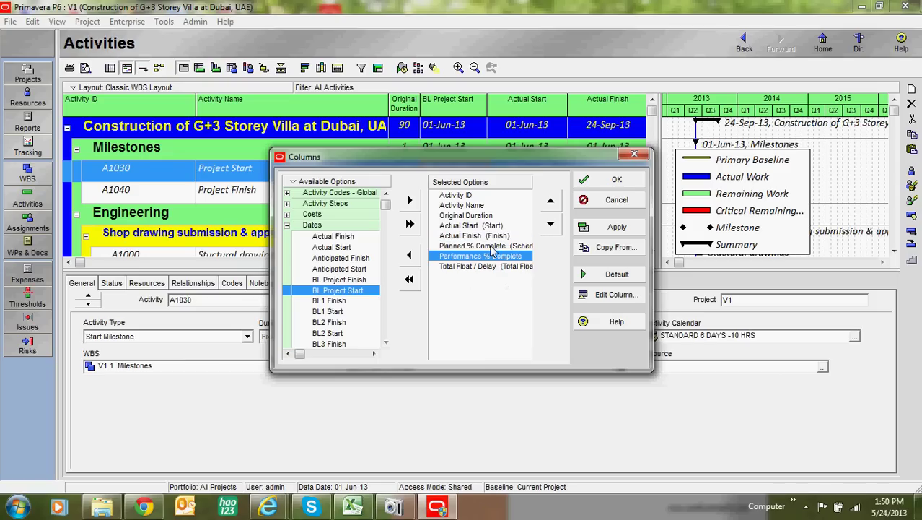
pyautogui.click(494, 247)
pyautogui.click(498, 256)
pyautogui.click(493, 246)
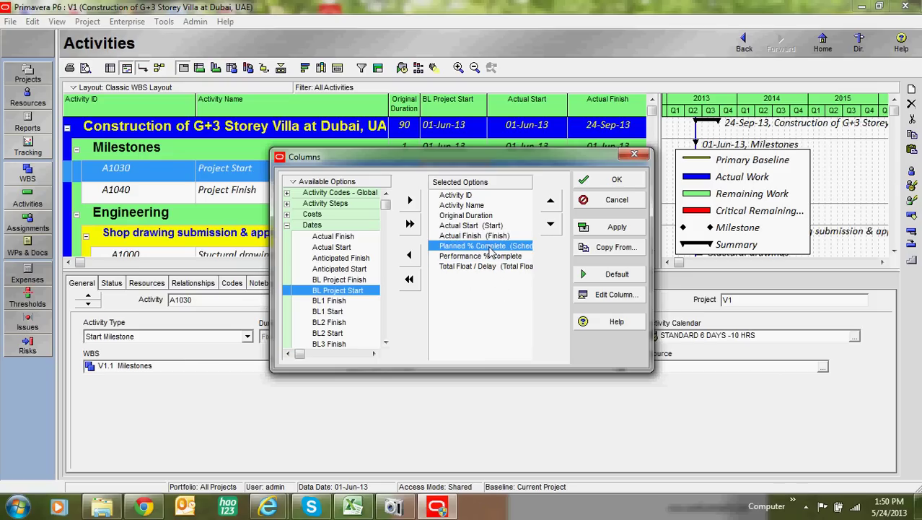
pyautogui.click(410, 256)
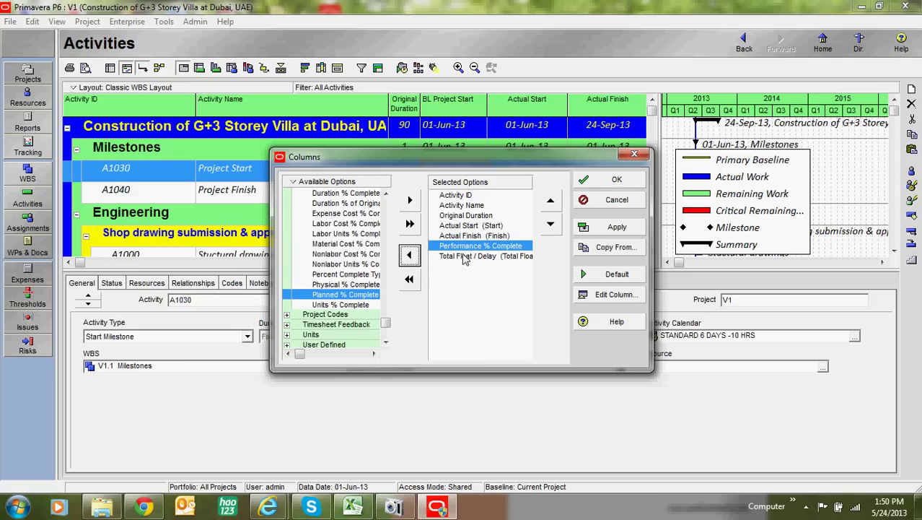
# Step: Remove the Total Float / Delay column from the selected columns and apply the change to the activity table
pyautogui.click(466, 256)
pyautogui.click(409, 255)
pyautogui.click(617, 227)
pyautogui.click(609, 180)
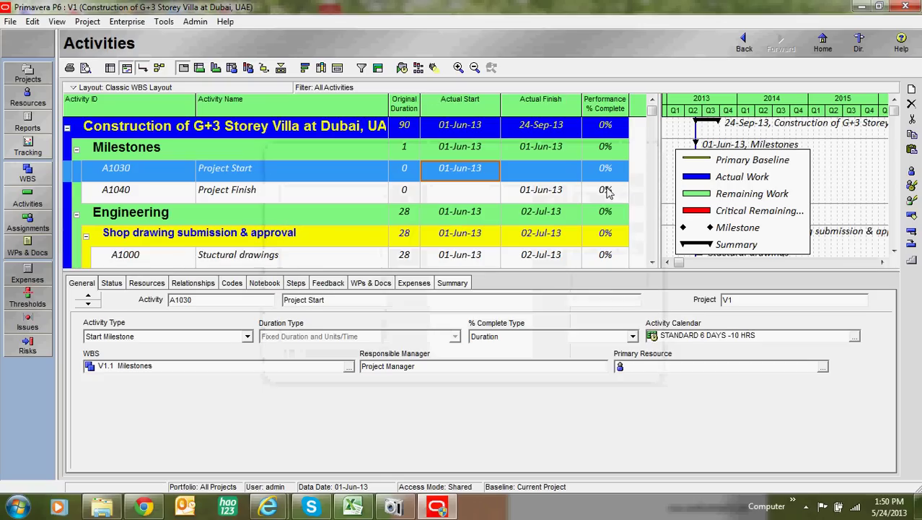
# Step: Remove the Performance % Complete column from the activity table's selected columns and apply the change
pyautogui.scroll(-1, 470, 159)
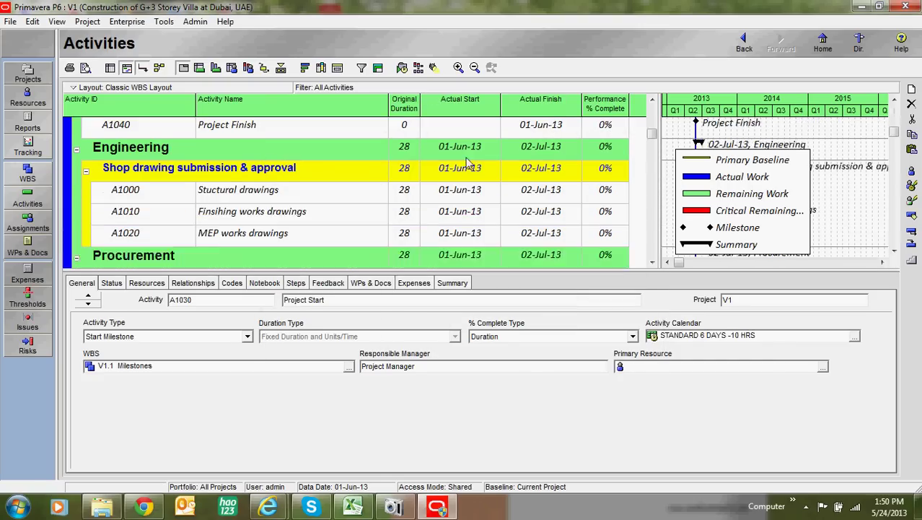
pyautogui.scroll(1, 468, 164)
pyautogui.scroll(-1, 599, 176)
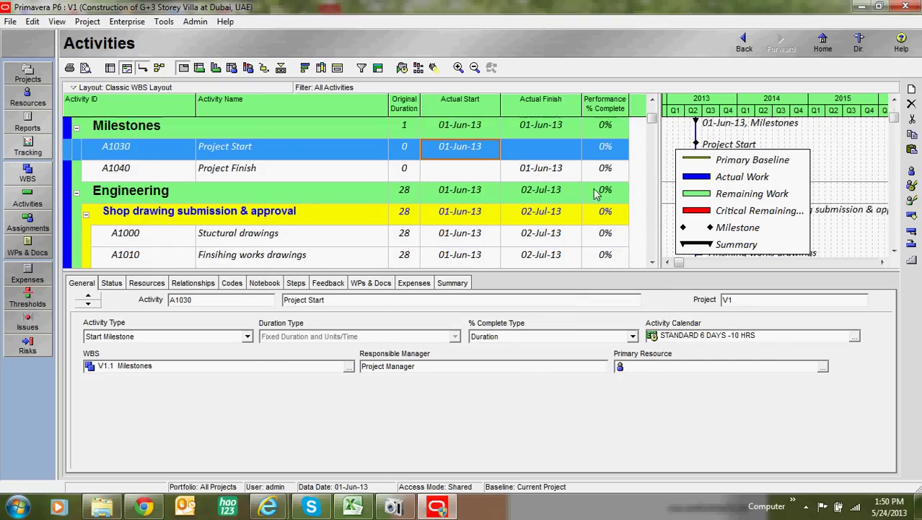
pyautogui.scroll(1, 590, 231)
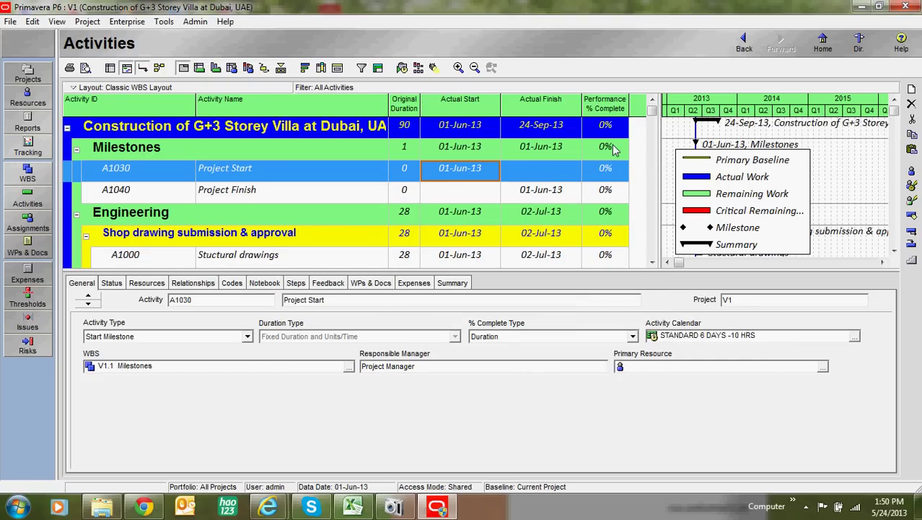
pyautogui.click(337, 67)
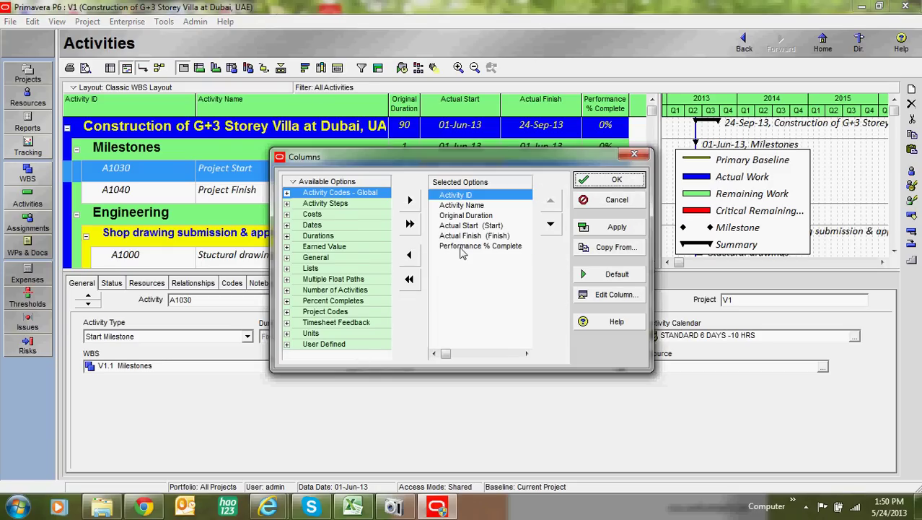
pyautogui.click(462, 245)
pyautogui.click(410, 255)
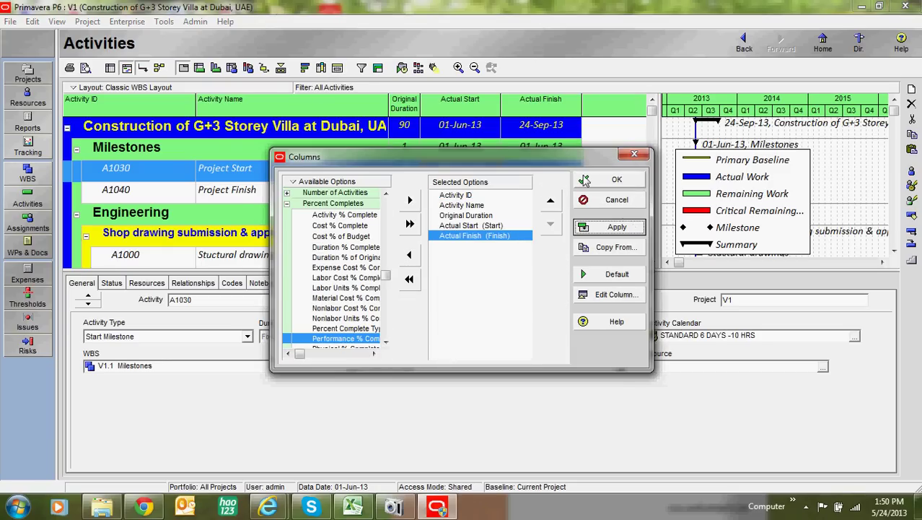
pyautogui.click(574, 178)
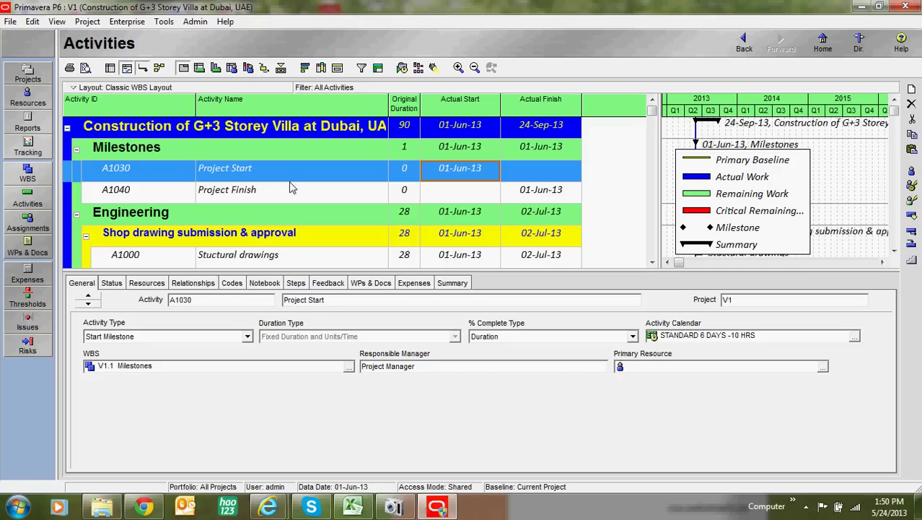
# Step: Review the Project Start and Project Finish milestones and their original durations in the activity table
pyautogui.click(283, 191)
pyautogui.click(286, 173)
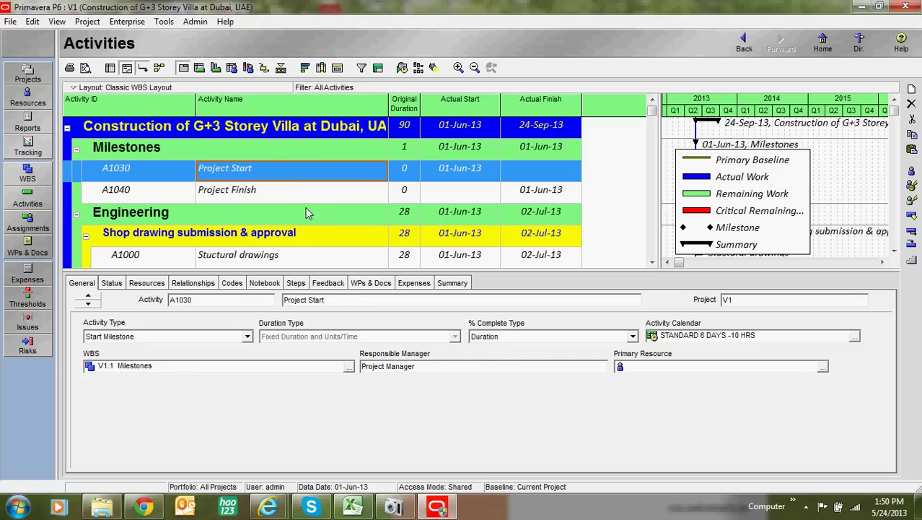
pyautogui.scroll(-3, 265, 217)
pyautogui.scroll(2, 261, 245)
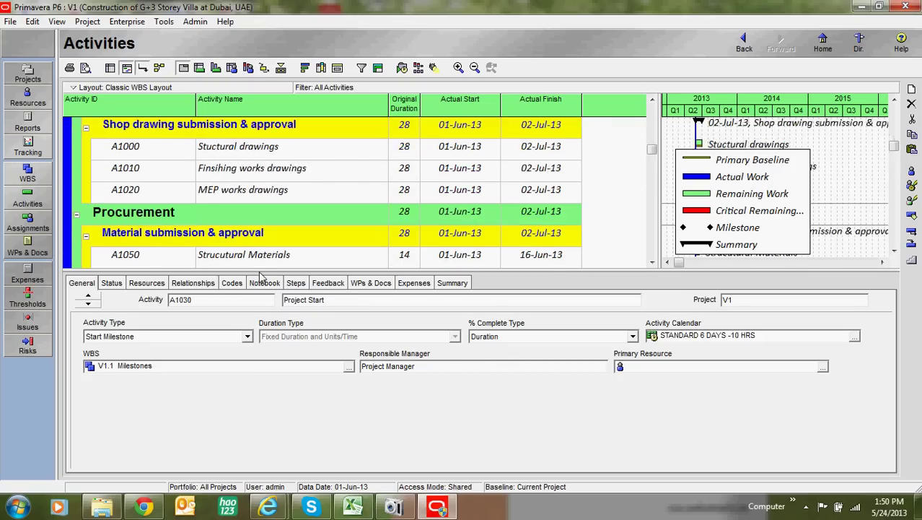
pyautogui.scroll(3, 261, 246)
pyautogui.click(413, 191)
pyautogui.click(404, 174)
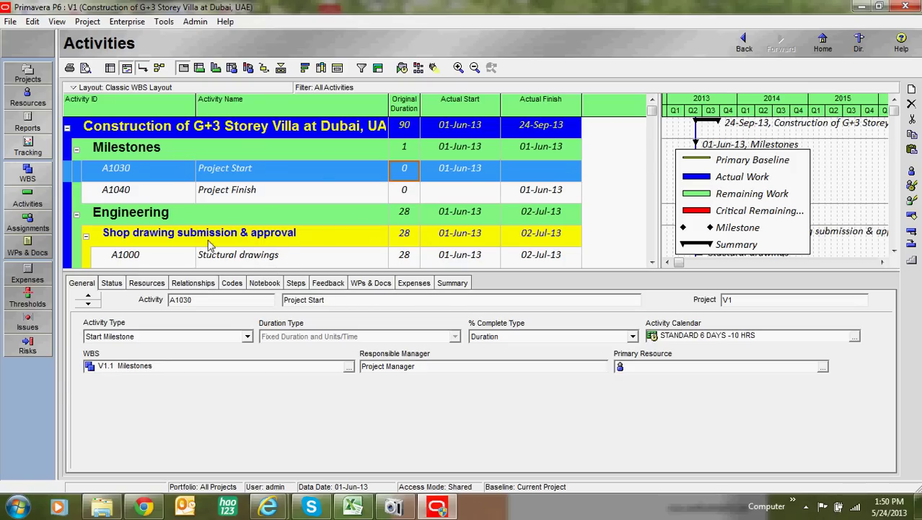
pyautogui.click(268, 173)
# Step: Review the activities under Engineering, Procurement and Construction, then return to the overall project duration and the Project Finish milestone
pyautogui.scroll(-1, 269, 173)
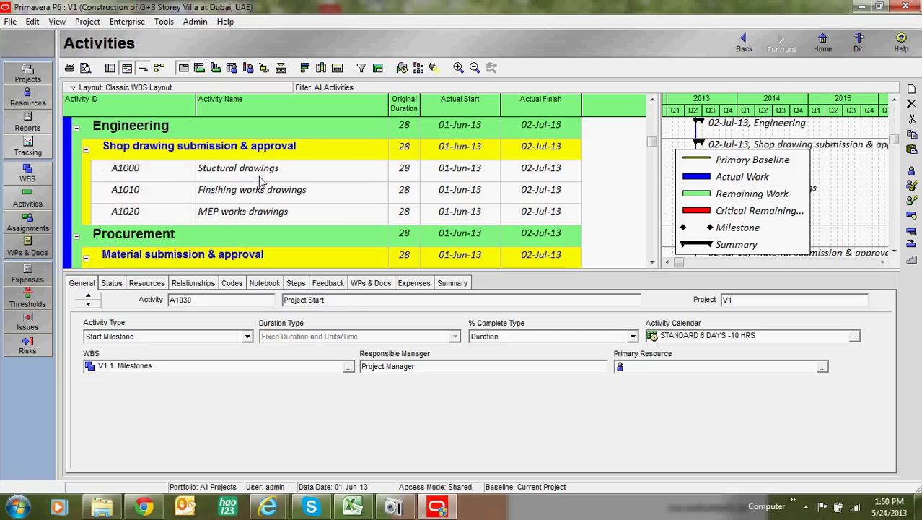
pyautogui.click(267, 173)
pyautogui.click(271, 194)
pyautogui.click(269, 216)
pyautogui.scroll(-2, 267, 209)
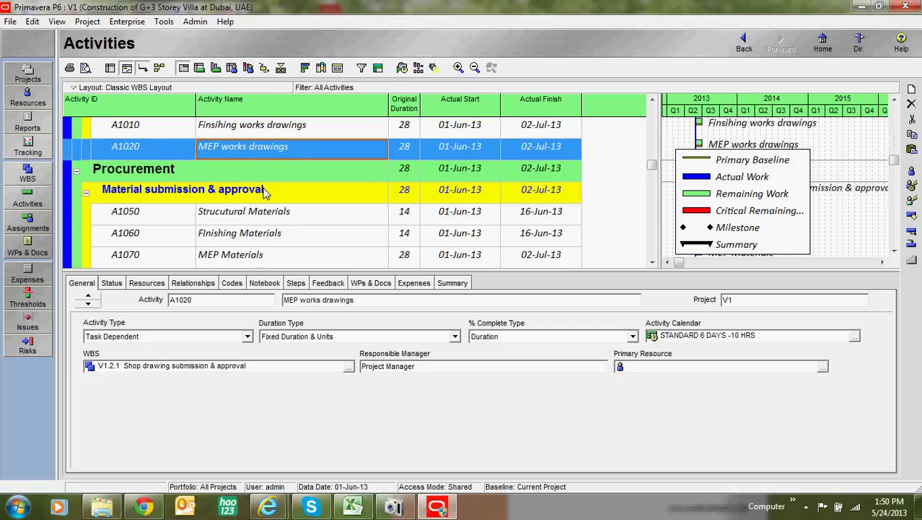
pyautogui.click(278, 155)
pyautogui.click(283, 174)
pyautogui.click(274, 193)
pyautogui.scroll(-2, 282, 164)
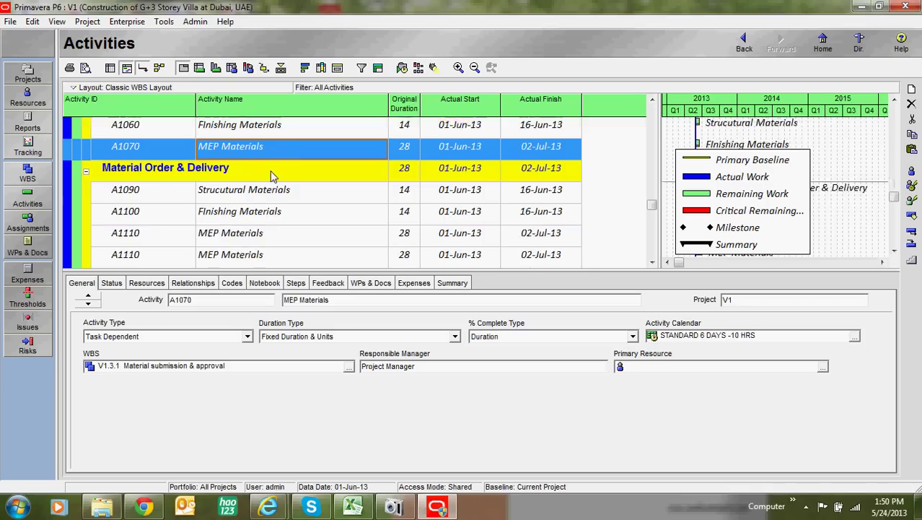
pyautogui.click(281, 163)
pyautogui.click(279, 194)
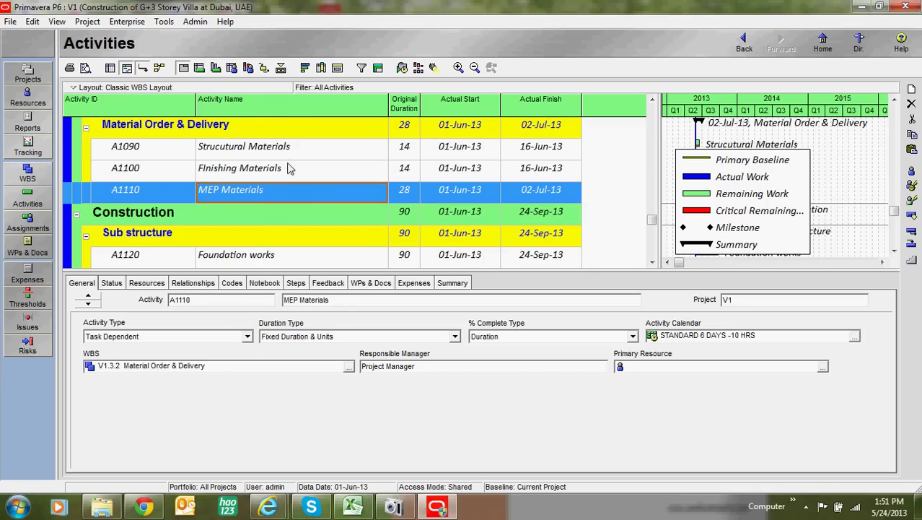
pyautogui.scroll(-1, 271, 216)
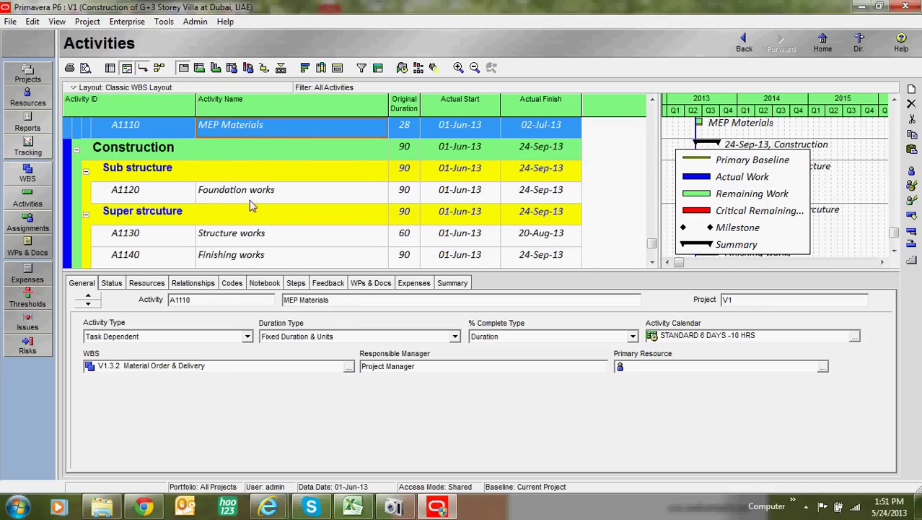
pyautogui.click(270, 191)
pyautogui.click(264, 234)
pyautogui.scroll(5, 258, 217)
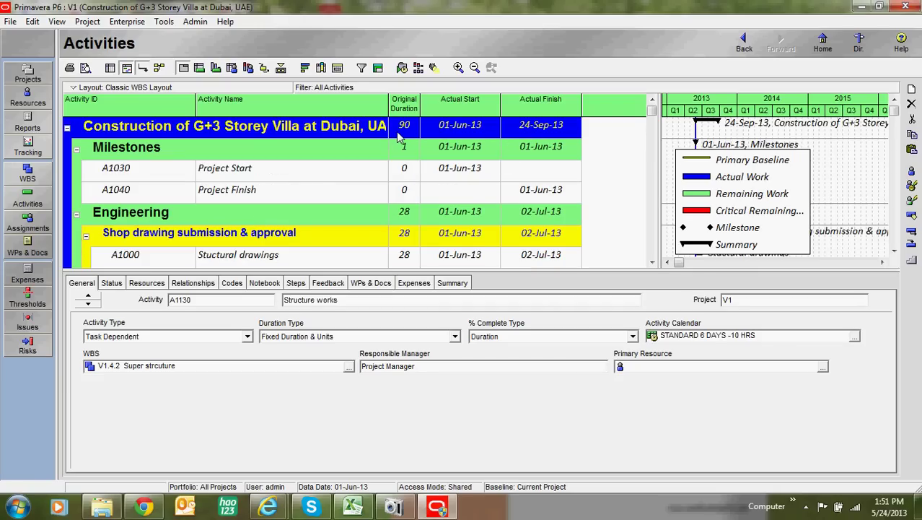
pyautogui.click(298, 190)
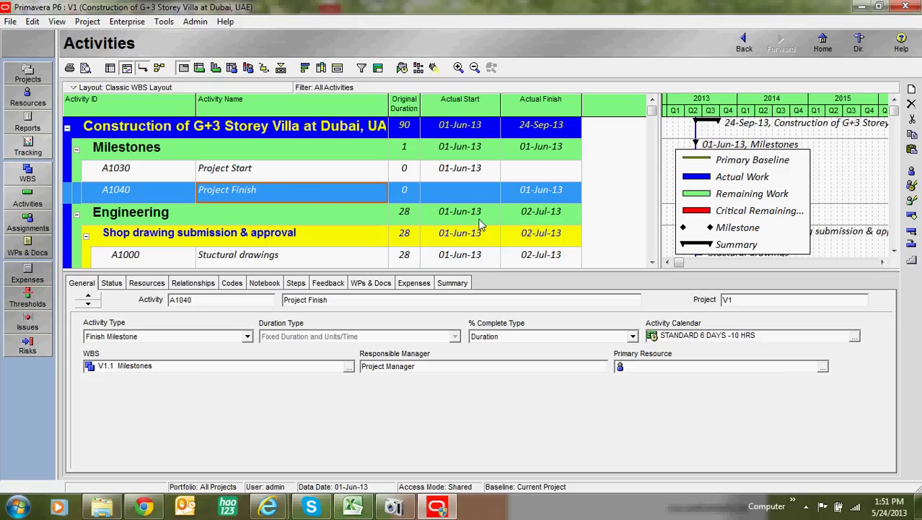
pyautogui.click(399, 508)
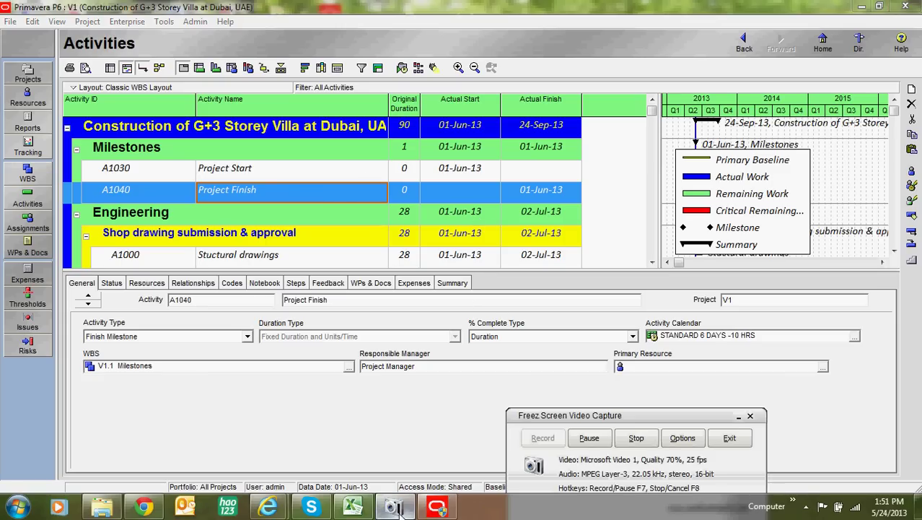